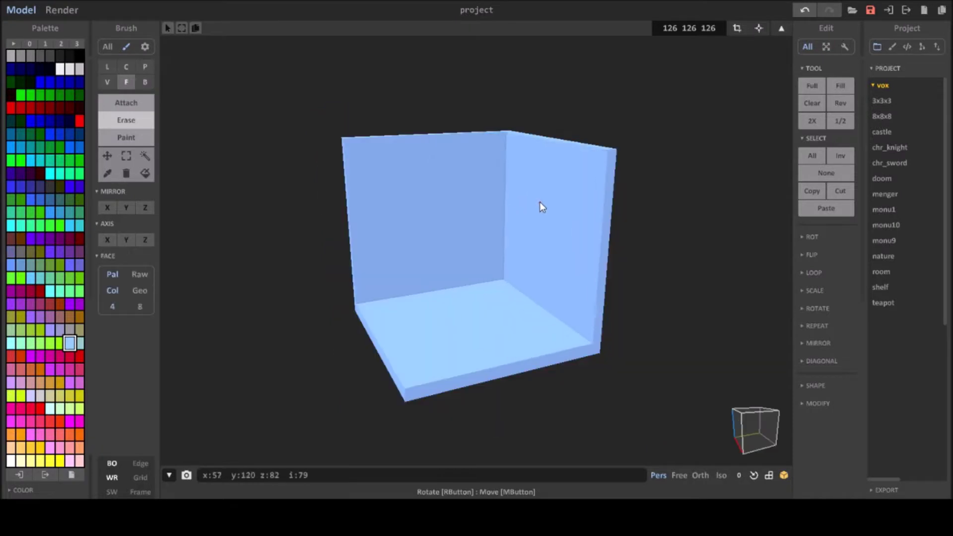
# - Orbit and zoom the view to face the back wall, with the Box brush selected
pyautogui.press('b')
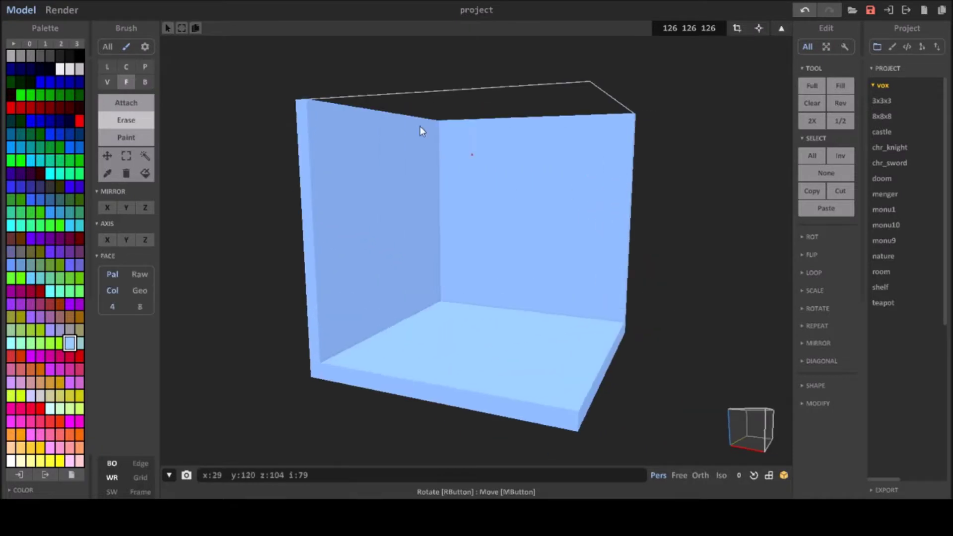
pyautogui.scroll(5, 594, 191)
pyautogui.moveTo(273, 103); pyautogui.dragTo(435, 100, button='right')
pyautogui.moveTo(716, 104); pyautogui.dragTo(377, 115, button='right')
pyautogui.click(126, 82)
pyautogui.moveTo(466, 85); pyautogui.dragTo(745, 30, button='right')
pyautogui.scroll(5, 490, 231)
pyautogui.moveTo(490, 231); pyautogui.dragTo(496, 106, button='right')
pyautogui.scroll(-5, 451, 376)
pyautogui.moveTo(452, 376); pyautogui.dragTo(504, 330, button='right')
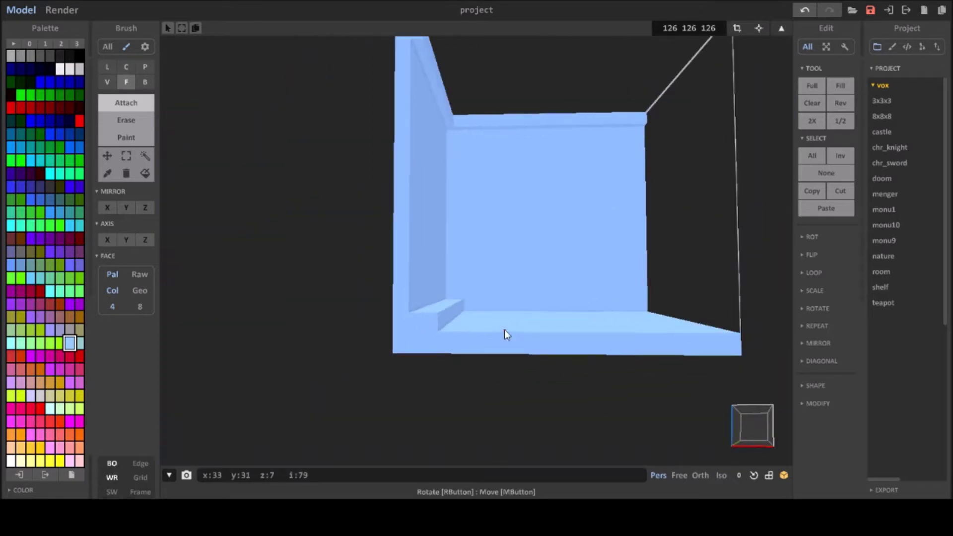
pyautogui.scroll(5, 504, 333)
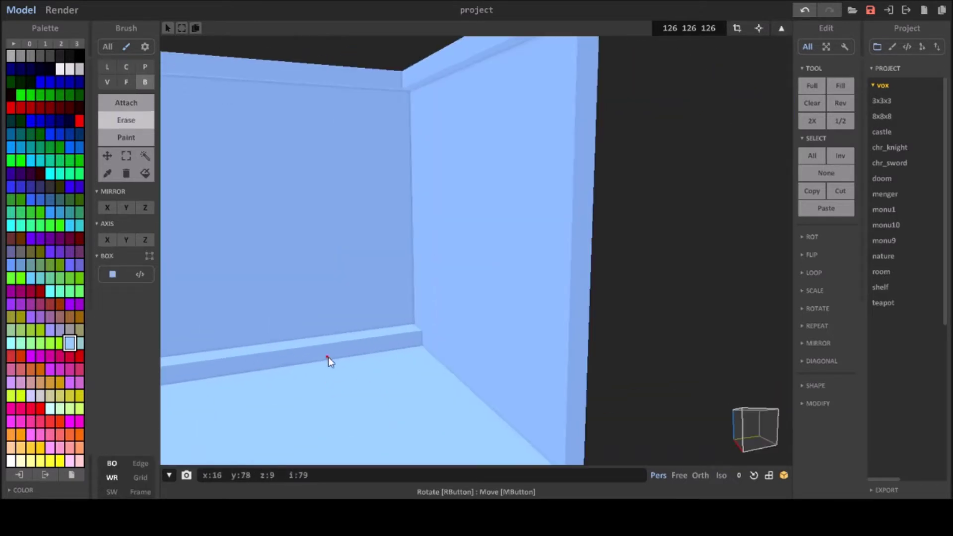
pyautogui.press('b')
pyautogui.moveTo(414, 324); pyautogui.dragTo(367, 189, button='right')
# - Outline a tall stepped arch on the back wall, with voxel edge outlines shown
pyautogui.moveTo(374, 150); pyautogui.dragTo(395, 105)
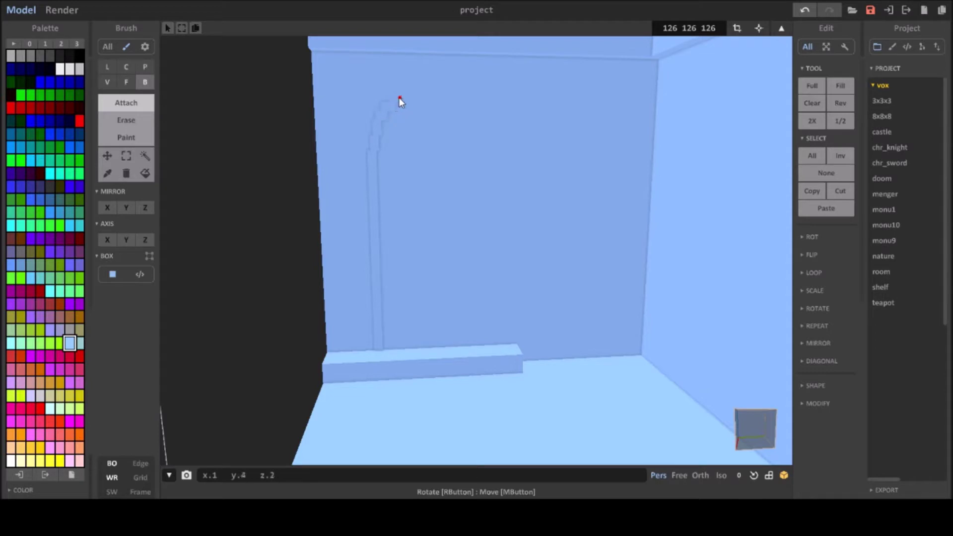
pyautogui.moveTo(405, 92); pyautogui.dragTo(421, 85)
pyautogui.click(140, 464)
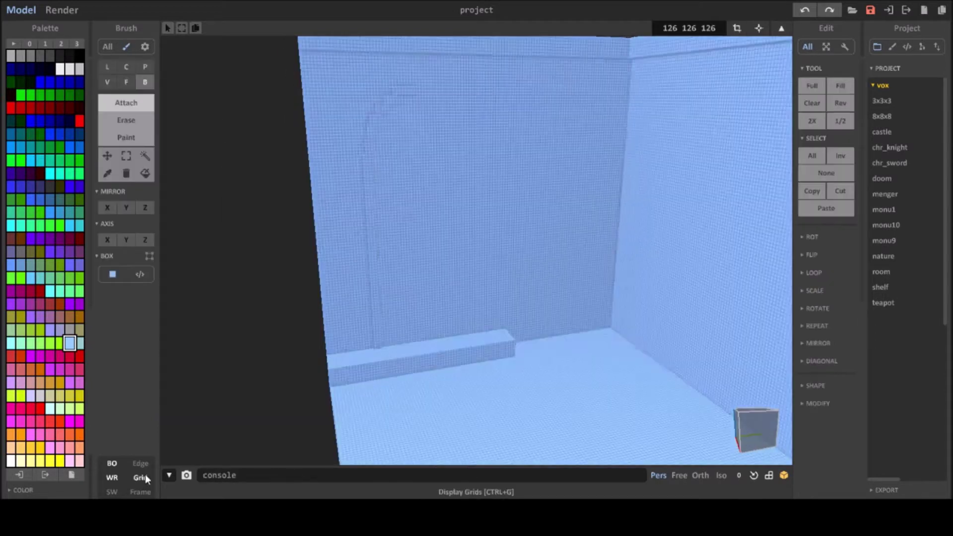
pyautogui.moveTo(418, 97); pyautogui.dragTo(433, 102)
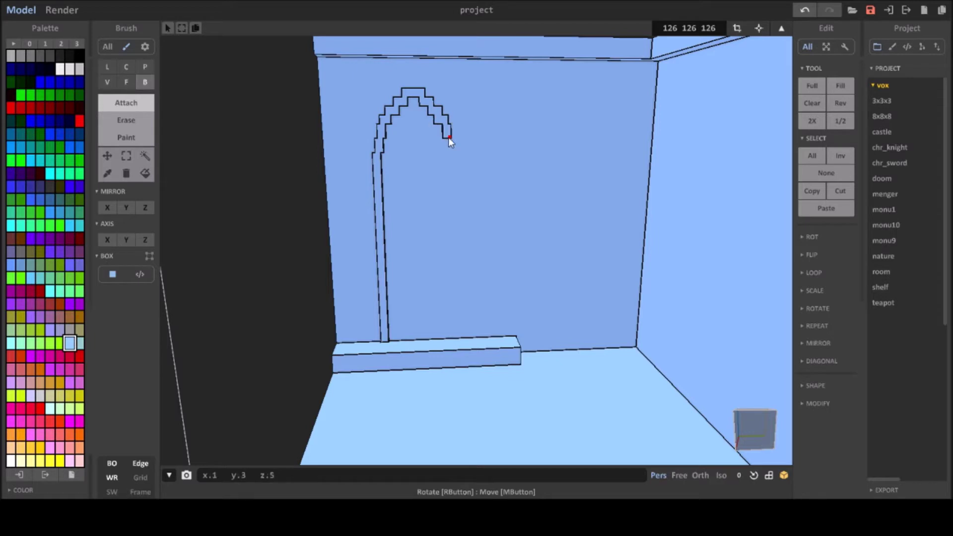
pyautogui.moveTo(452, 155); pyautogui.dragTo(446, 346)
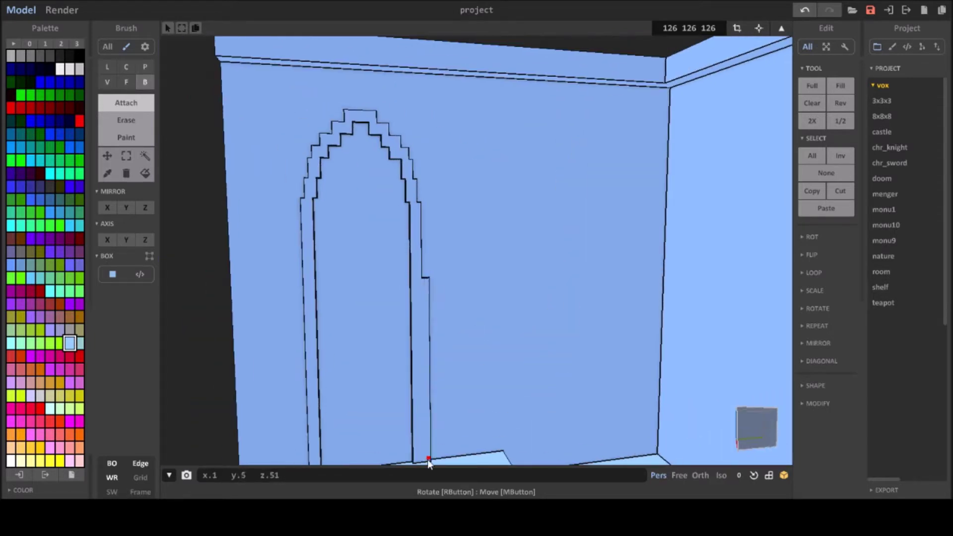
pyautogui.moveTo(446, 346); pyautogui.dragTo(423, 261, button='right')
# - Carve out the inside of the arch to open the window
pyautogui.scroll(-3, 423, 261)
pyautogui.moveTo(368, 221)
pyautogui.mouseDown()
pyautogui.moveTo(386, 201)
pyautogui.moveTo(389, 174)
pyautogui.mouseUp()
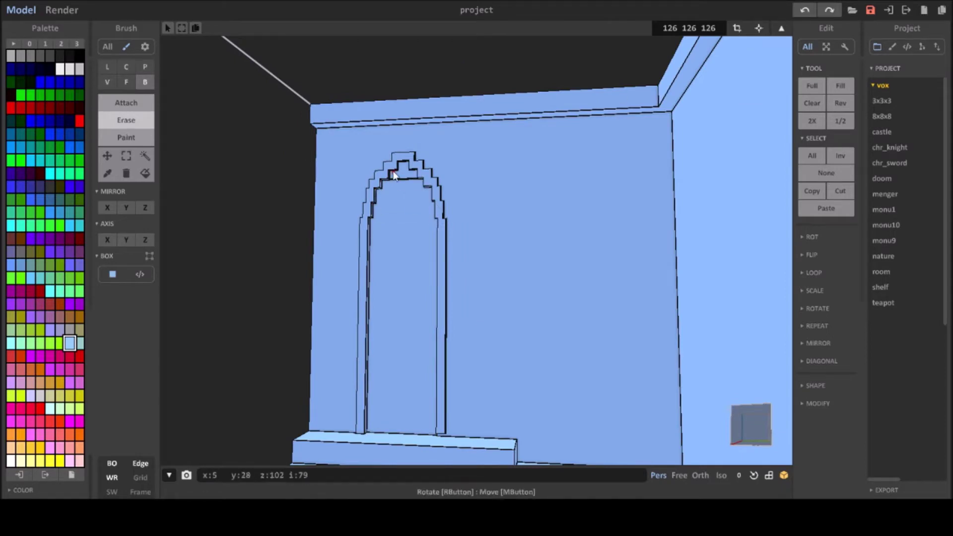
pyautogui.moveTo(417, 238); pyautogui.dragTo(498, 252, button='right')
# - Add a central mullion column down through the arched window
pyautogui.click(126, 102)
pyautogui.moveTo(339, 207)
pyautogui.mouseDown(button='right')
pyautogui.moveTo(438, 174)
pyautogui.moveTo(389, 187)
pyautogui.moveTo(454, 194)
pyautogui.moveTo(140, 119)
pyautogui.mouseUp(button='right')
pyautogui.click(423, 191)
pyautogui.moveTo(304, 166)
pyautogui.mouseDown(button='right')
pyautogui.moveTo(470, 213)
pyautogui.moveTo(273, 233)
pyautogui.moveTo(395, 142)
pyautogui.moveTo(337, 254)
pyautogui.moveTo(283, 179)
pyautogui.moveTo(305, 176)
pyautogui.moveTo(291, 163)
pyautogui.moveTo(300, 74)
pyautogui.mouseUp(button='right')
pyautogui.hotkey('ctrl', 'z')
pyautogui.moveTo(300, 74); pyautogui.dragTo(298, 164)
pyautogui.moveTo(298, 164)
pyautogui.mouseDown(button='right')
pyautogui.moveTo(265, 235)
pyautogui.moveTo(300, 250)
pyautogui.mouseUp(button='right')
pyautogui.press('f')
pyautogui.moveTo(317, 149)
pyautogui.mouseDown(button='right')
pyautogui.moveTo(222, 111)
pyautogui.moveTo(364, 281)
pyautogui.moveTo(472, 328)
pyautogui.moveTo(463, 164)
pyautogui.moveTo(531, 168)
pyautogui.moveTo(347, 112)
pyautogui.moveTo(561, 144)
pyautogui.moveTo(544, 165)
pyautogui.moveTo(553, 213)
pyautogui.mouseUp(button='right')
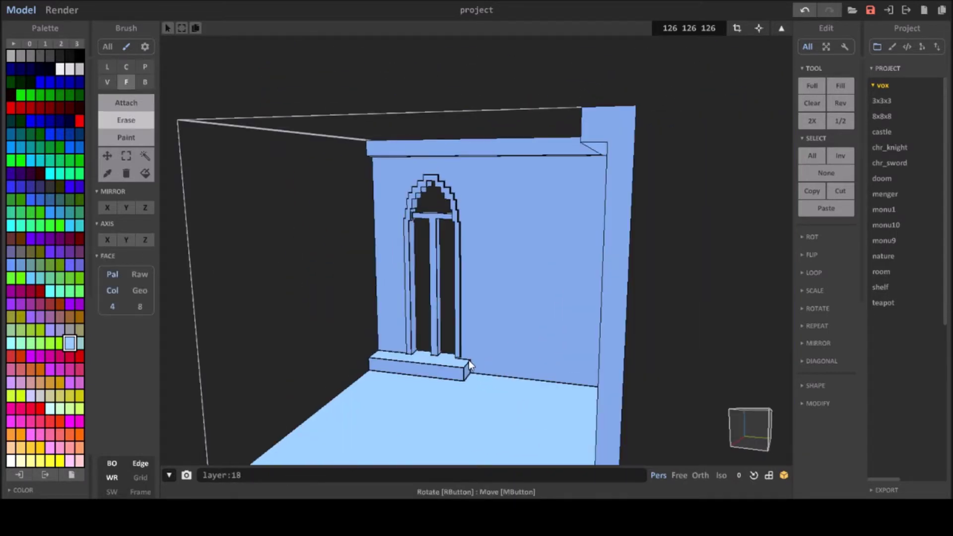
# - Draw a box right of the window, extrude it into a table, and fill beneath
pyautogui.click(145, 82)
pyautogui.moveTo(378, 251); pyautogui.dragTo(481, 356, button='right')
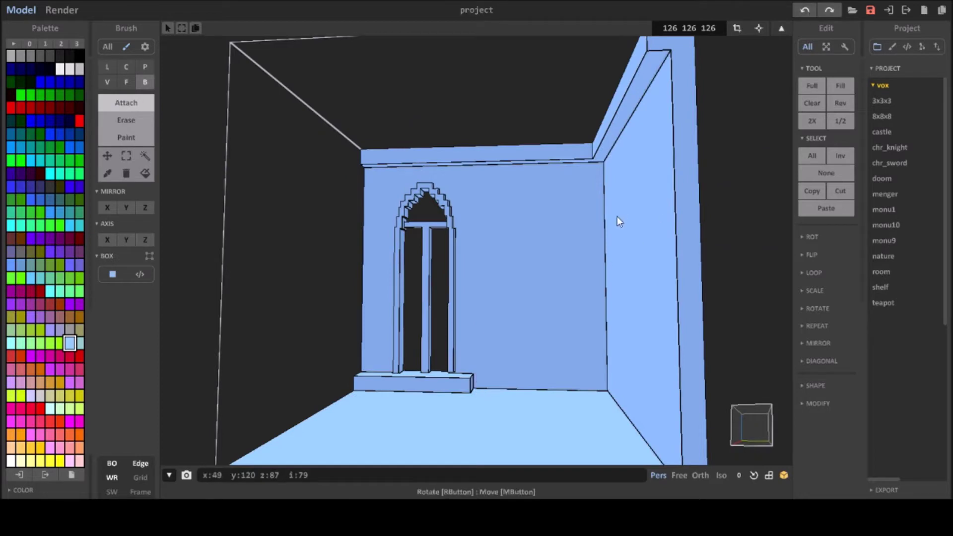
pyautogui.moveTo(483, 336); pyautogui.dragTo(617, 328)
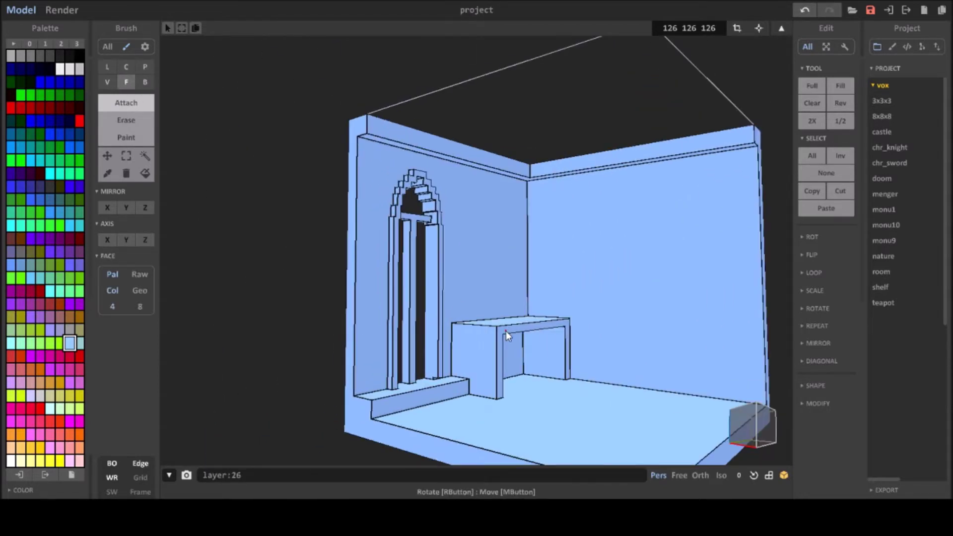
pyautogui.click(506, 330)
pyautogui.moveTo(505, 331); pyautogui.dragTo(485, 371, button='right')
pyautogui.moveTo(485, 371); pyautogui.dragTo(582, 373)
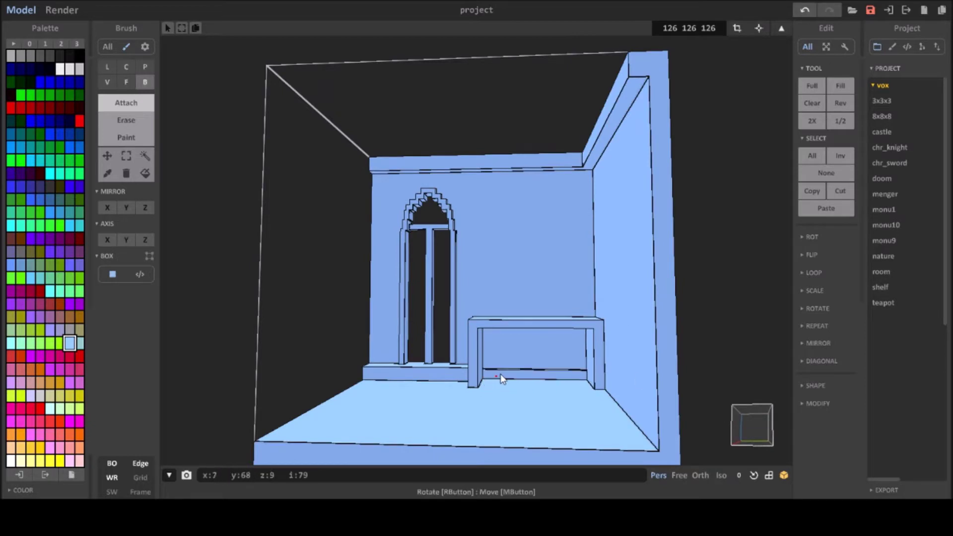
# - Hollow the block under the table into open shelves
pyautogui.moveTo(500, 374); pyautogui.dragTo(510, 353, button='right')
pyautogui.click(131, 124)
pyautogui.moveTo(553, 377); pyautogui.dragTo(545, 350)
pyautogui.moveTo(545, 350)
pyautogui.mouseDown(button='right')
pyautogui.moveTo(586, 381)
pyautogui.moveTo(538, 350)
pyautogui.moveTo(609, 311)
pyautogui.moveTo(499, 303)
pyautogui.moveTo(533, 331)
pyautogui.moveTo(534, 347)
pyautogui.moveTo(577, 371)
pyautogui.moveTo(473, 277)
pyautogui.moveTo(538, 267)
pyautogui.moveTo(484, 269)
pyautogui.mouseUp(button='right')
# - Add square support blocks on the back wall
pyautogui.press('b')
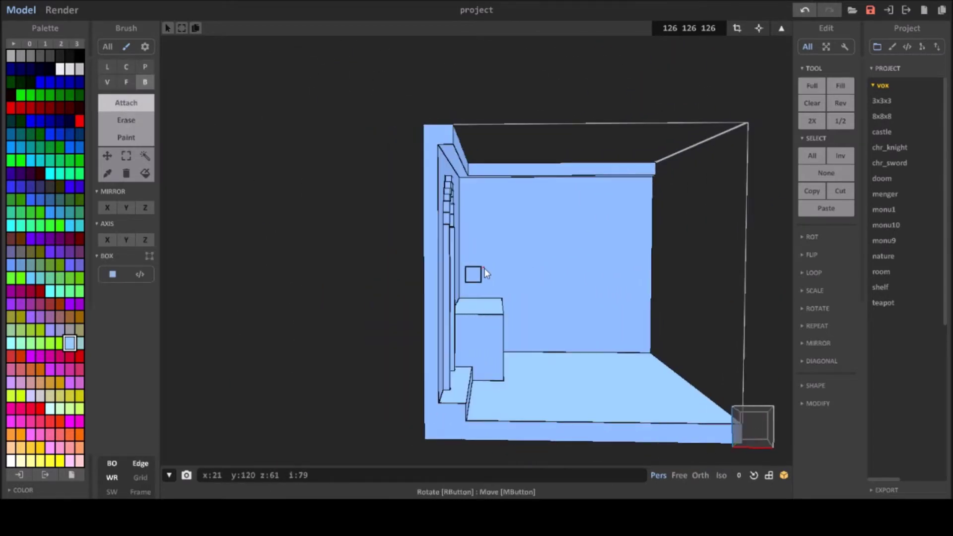
pyautogui.moveTo(544, 279); pyautogui.dragTo(550, 272, button='right')
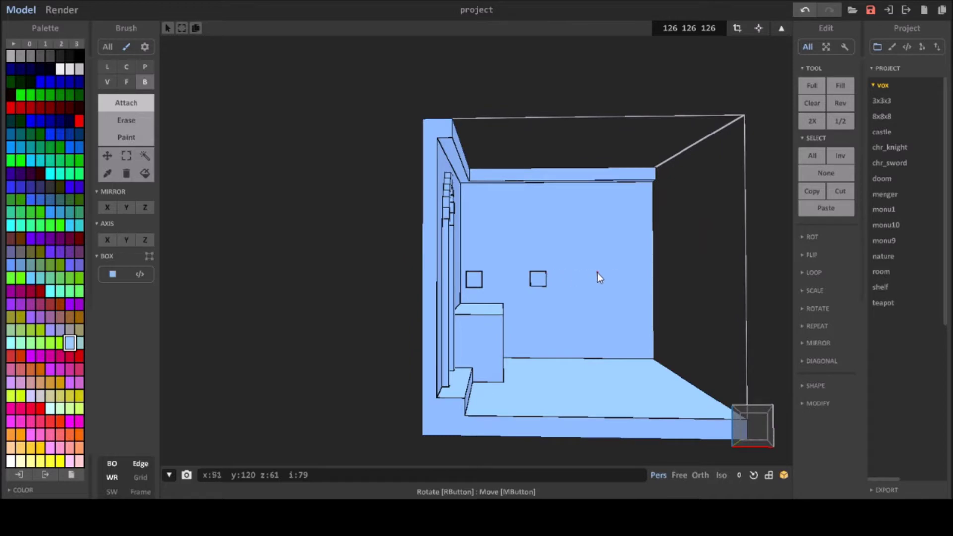
pyautogui.click(629, 272)
pyautogui.moveTo(636, 284); pyautogui.dragTo(661, 270, button='right')
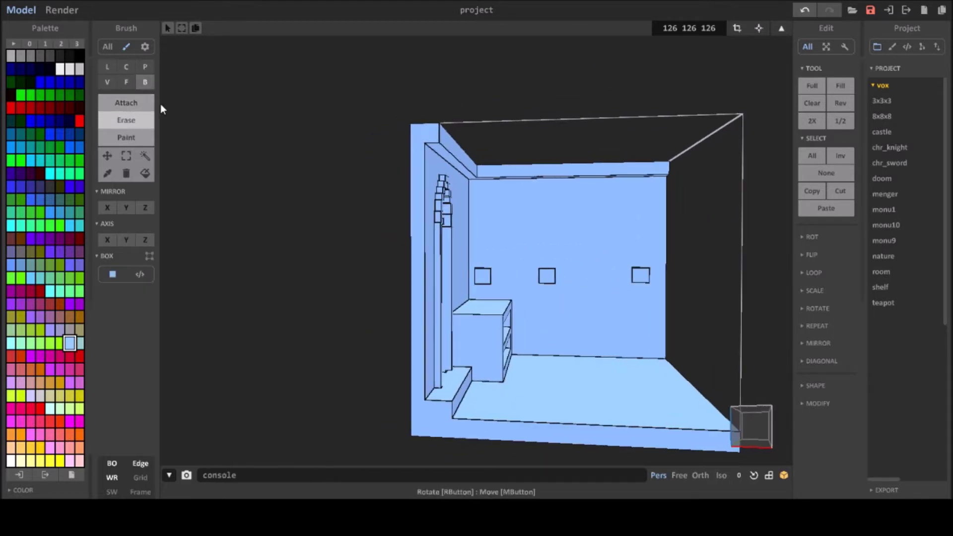
pyautogui.click(139, 103)
pyautogui.moveTo(555, 267)
pyautogui.mouseDown(button='right')
pyautogui.moveTo(612, 279)
pyautogui.moveTo(592, 276)
pyautogui.mouseUp(button='right')
pyautogui.moveTo(556, 277); pyautogui.dragTo(481, 282)
pyautogui.moveTo(481, 282)
pyautogui.mouseDown(button='right')
pyautogui.moveTo(561, 290)
pyautogui.moveTo(481, 309)
pyautogui.moveTo(622, 292)
pyautogui.moveTo(582, 311)
pyautogui.moveTo(556, 298)
pyautogui.mouseUp(button='right')
pyautogui.press('f')
# - Draw a thin bar along the back wall and try extruding it, then undo
pyautogui.click(145, 82)
pyautogui.moveTo(523, 251); pyautogui.dragTo(661, 249)
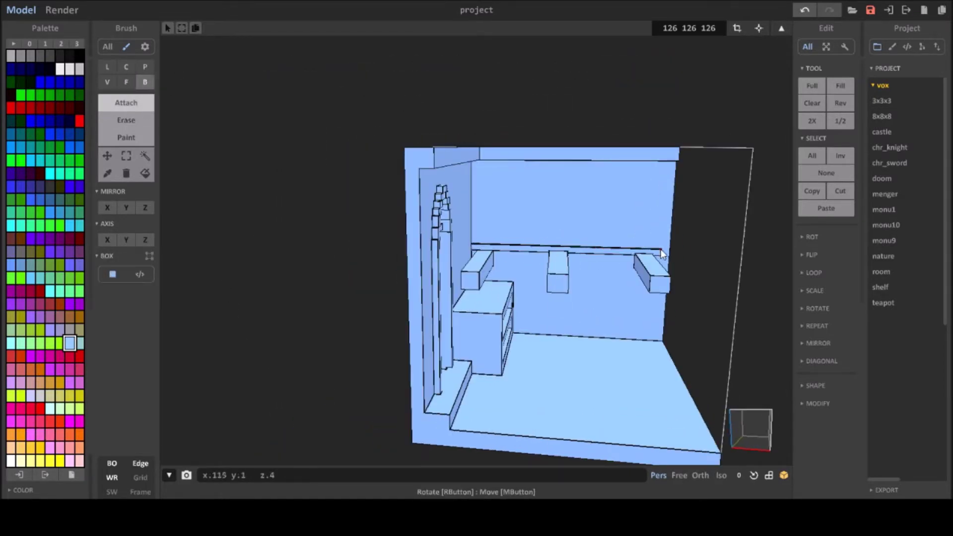
pyautogui.press('f')
pyautogui.moveTo(571, 250); pyautogui.dragTo(541, 263)
pyautogui.moveTo(541, 263)
pyautogui.mouseDown(button='right')
pyautogui.moveTo(450, 273)
pyautogui.moveTo(601, 242)
pyautogui.moveTo(645, 293)
pyautogui.mouseUp(button='right')
pyautogui.hotkey('ctrl', 'z')
# - Extend the wall bar to full length and extrude it into a wide shelf
pyautogui.press('b')
pyautogui.moveTo(647, 260); pyautogui.dragTo(683, 257)
pyautogui.press('f')
pyautogui.moveTo(684, 258); pyautogui.dragTo(571, 271, button='right')
pyautogui.moveTo(571, 271); pyautogui.dragTo(527, 295)
pyautogui.moveTo(527, 295); pyautogui.dragTo(478, 283, button='right')
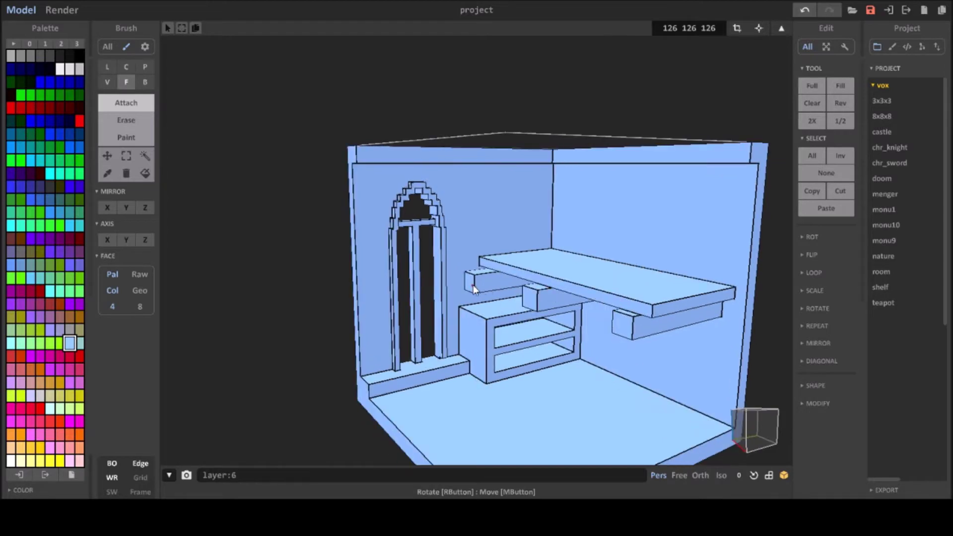
# - Extrude the shelf into a large slab, then revert it to a thin shelf
pyautogui.moveTo(598, 335); pyautogui.dragTo(571, 332)
pyautogui.moveTo(571, 333)
pyautogui.mouseDown(button='right')
pyautogui.moveTo(505, 315)
pyautogui.moveTo(476, 331)
pyautogui.moveTo(496, 317)
pyautogui.mouseUp(button='right')
pyautogui.moveTo(516, 357)
pyautogui.mouseDown(button='right')
pyautogui.moveTo(557, 379)
pyautogui.moveTo(640, 362)
pyautogui.moveTo(585, 329)
pyautogui.mouseUp(button='right')
pyautogui.hotkey('ctrl', 'z')
pyautogui.scroll(5, 601, 355)
# - Alternate between Box and Face brushes while viewing the shelf from above
pyautogui.press('b')
pyautogui.moveTo(528, 348)
pyautogui.mouseDown(button='right')
pyautogui.moveTo(508, 341)
pyautogui.moveTo(521, 347)
pyautogui.moveTo(488, 271)
pyautogui.moveTo(478, 291)
pyautogui.moveTo(578, 298)
pyautogui.moveTo(568, 421)
pyautogui.moveTo(527, 322)
pyautogui.moveTo(570, 275)
pyautogui.moveTo(610, 290)
pyautogui.mouseUp(button='right')
pyautogui.press('f')
pyautogui.scroll(-5, 579, 298)
pyautogui.scroll(3, 567, 421)
pyautogui.press('b')
pyautogui.moveTo(561, 314)
pyautogui.mouseDown(button='right')
pyautogui.moveTo(593, 375)
pyautogui.moveTo(524, 265)
pyautogui.moveTo(580, 318)
pyautogui.moveTo(571, 332)
pyautogui.moveTo(579, 308)
pyautogui.moveTo(619, 338)
pyautogui.moveTo(503, 302)
pyautogui.moveTo(574, 342)
pyautogui.moveTo(511, 320)
pyautogui.moveTo(619, 294)
pyautogui.moveTo(540, 355)
pyautogui.moveTo(497, 364)
pyautogui.moveTo(519, 327)
pyautogui.moveTo(547, 351)
pyautogui.moveTo(543, 394)
pyautogui.moveTo(483, 386)
pyautogui.moveTo(490, 345)
pyautogui.moveTo(526, 410)
pyautogui.moveTo(575, 371)
pyautogui.moveTo(533, 257)
pyautogui.moveTo(532, 303)
pyautogui.moveTo(404, 412)
pyautogui.mouseUp(button='right')
pyautogui.press('f')
pyautogui.press('b')
pyautogui.press('f')
# - Switch to the Line brush and zoom in close to the floor circle
pyautogui.press('b')
pyautogui.press('l')
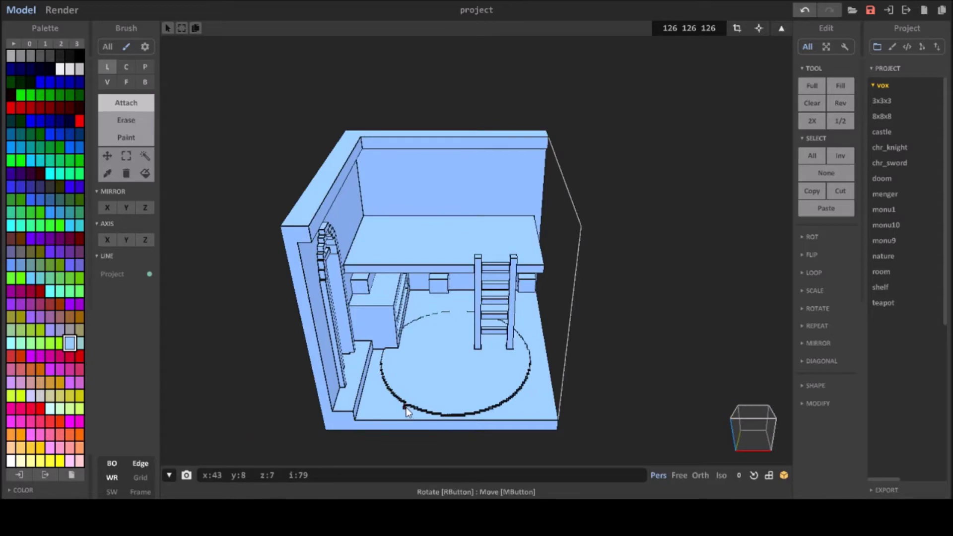
pyautogui.scroll(2, 477, 411)
pyautogui.scroll(2, 543, 410)
pyautogui.scroll(2, 553, 408)
pyautogui.moveTo(567, 395)
pyautogui.mouseDown(button='right')
pyautogui.moveTo(453, 419)
pyautogui.moveTo(436, 410)
pyautogui.moveTo(478, 404)
pyautogui.mouseUp(button='right')
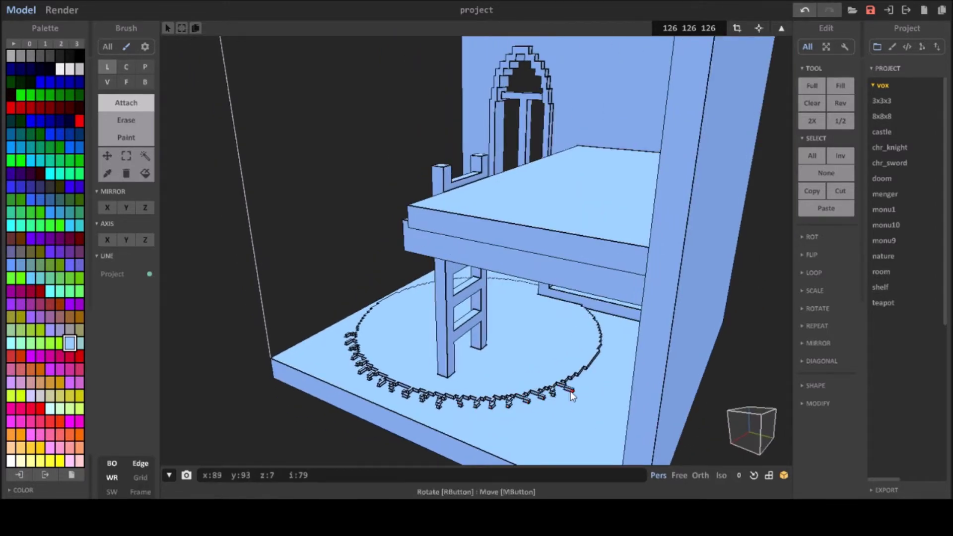
pyautogui.moveTo(602, 347)
pyautogui.mouseDown(button='right')
pyautogui.moveTo(617, 309)
pyautogui.moveTo(658, 384)
pyautogui.moveTo(683, 386)
pyautogui.mouseUp(button='right')
# - Draw a tassel line on the rug, then toggle edge outlines off and on
pyautogui.click(149, 274)
pyautogui.click(149, 274)
pyautogui.moveTo(347, 397); pyautogui.dragTo(477, 412, button='right')
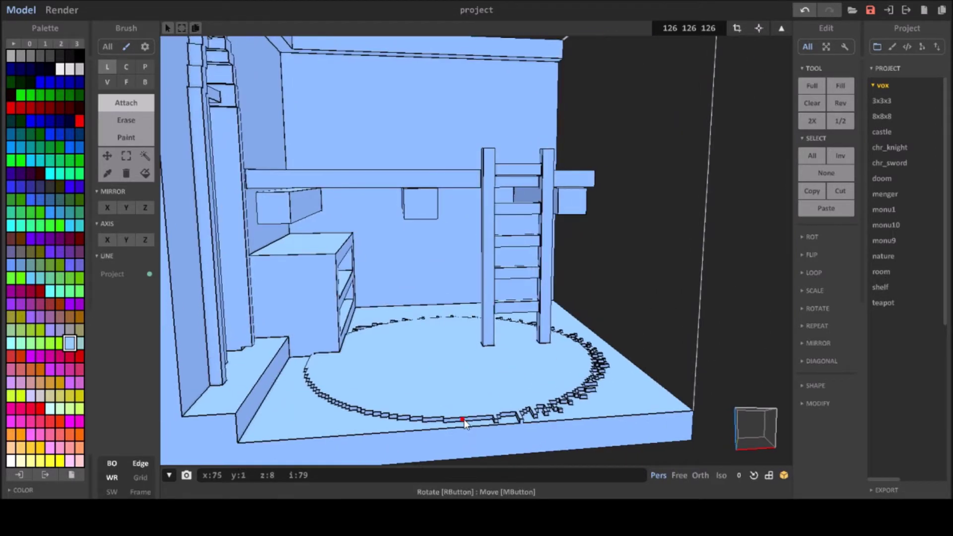
pyautogui.moveTo(472, 421)
pyautogui.mouseDown(button='right')
pyautogui.moveTo(507, 435)
pyautogui.moveTo(415, 416)
pyautogui.mouseUp(button='right')
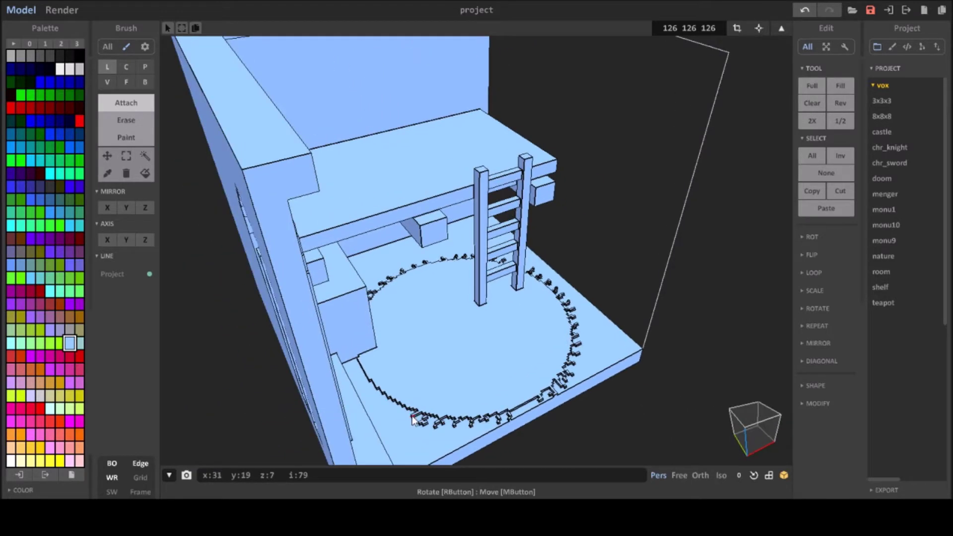
pyautogui.moveTo(358, 363)
pyautogui.mouseDown(button='right')
pyautogui.moveTo(302, 343)
pyautogui.moveTo(209, 417)
pyautogui.mouseUp(button='right')
pyautogui.click(148, 463)
pyautogui.moveTo(447, 422)
pyautogui.mouseDown(button='right')
pyautogui.moveTo(580, 320)
pyautogui.moveTo(543, 421)
pyautogui.moveTo(460, 448)
pyautogui.moveTo(582, 387)
pyautogui.moveTo(566, 391)
pyautogui.moveTo(671, 417)
pyautogui.moveTo(464, 451)
pyautogui.moveTo(377, 448)
pyautogui.moveTo(341, 430)
pyautogui.moveTo(523, 440)
pyautogui.mouseUp(button='right')
pyautogui.click(140, 463)
# - Place a block on the lower shelf and raise it into a tall book
pyautogui.press('b')
pyautogui.moveTo(388, 345); pyautogui.dragTo(427, 328, button='right')
pyautogui.scroll(3, 427, 328)
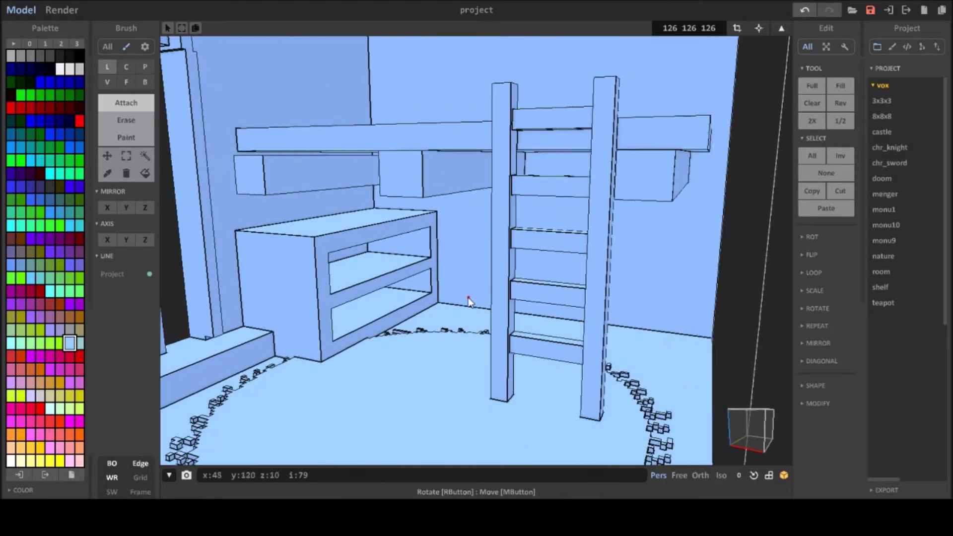
pyautogui.scroll(3, 464, 309)
pyautogui.moveTo(447, 264); pyautogui.dragTo(419, 291, button='right')
pyautogui.scroll(5, 418, 291)
pyautogui.click(502, 354)
pyautogui.press('f')
pyautogui.moveTo(502, 354)
pyautogui.mouseDown(button='right')
pyautogui.moveTo(445, 362)
pyautogui.moveTo(525, 293)
pyautogui.moveTo(558, 309)
pyautogui.moveTo(342, 175)
pyautogui.moveTo(166, 85)
pyautogui.mouseUp(button='right')
# - Add a short book in front and another raised book column beside it
pyautogui.press('b')
pyautogui.click(625, 217)
pyautogui.press('f')
pyautogui.press('b')
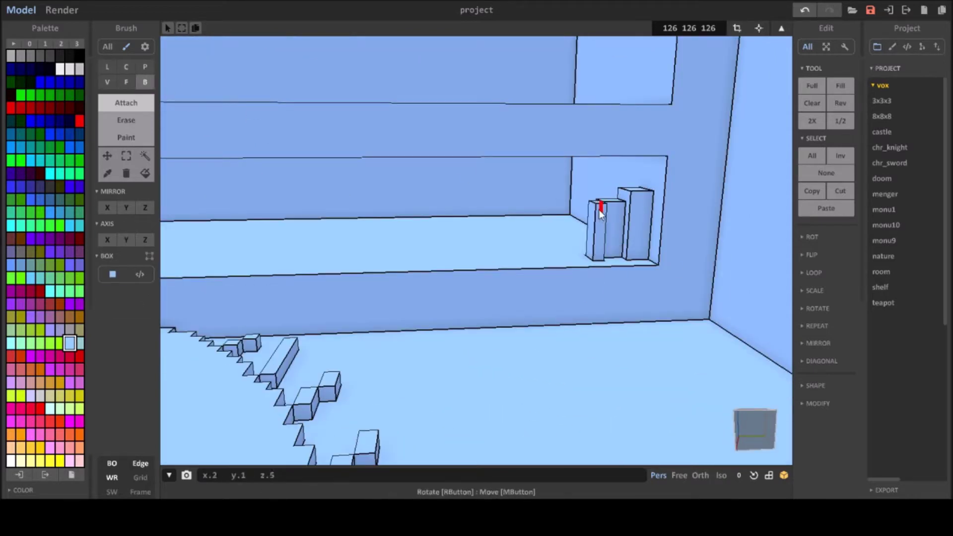
pyautogui.press('f')
pyautogui.click(592, 235)
pyautogui.moveTo(592, 235); pyautogui.dragTo(619, 230, button='right')
pyautogui.click(518, 229)
pyautogui.moveTo(514, 227)
pyautogui.mouseDown(button='right')
pyautogui.moveTo(446, 257)
pyautogui.moveTo(244, 117)
pyautogui.moveTo(541, 227)
pyautogui.moveTo(523, 296)
pyautogui.moveTo(517, 231)
pyautogui.moveTo(540, 210)
pyautogui.mouseUp(button='right')
# - Add more book blocks and flat books, shaping them into an H-shaped stack
pyautogui.press('b')
pyautogui.click(517, 230)
pyautogui.click(446, 197)
pyautogui.moveTo(447, 196)
pyautogui.mouseDown(button='right')
pyautogui.moveTo(465, 223)
pyautogui.moveTo(459, 211)
pyautogui.mouseUp(button='right')
pyautogui.moveTo(437, 212); pyautogui.dragTo(397, 213)
pyautogui.moveTo(397, 213); pyautogui.dragTo(492, 183, button='right')
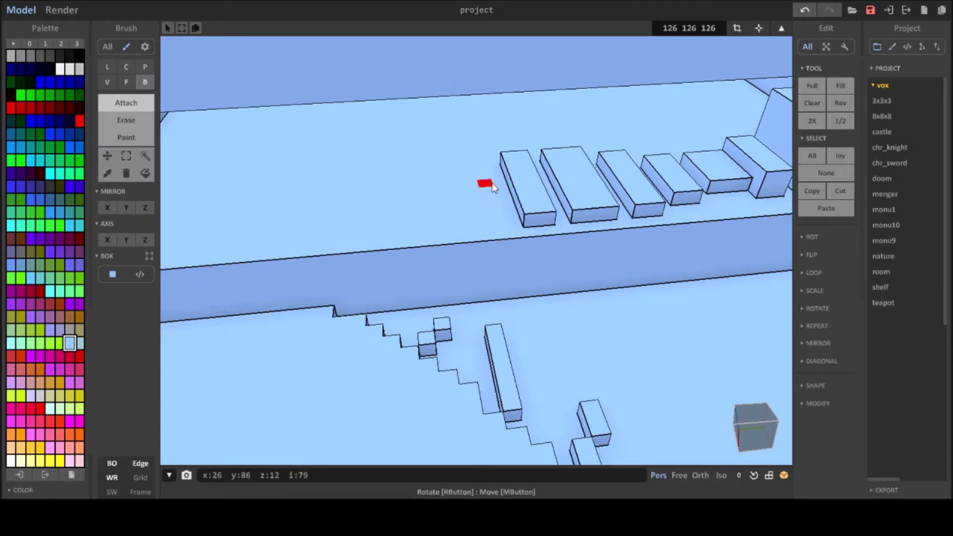
pyautogui.moveTo(493, 183); pyautogui.dragTo(482, 211)
pyautogui.moveTo(437, 149); pyautogui.dragTo(422, 228)
pyautogui.moveTo(422, 228); pyautogui.dragTo(478, 234, button='right')
pyautogui.moveTo(478, 234); pyautogui.dragTo(428, 239)
# - Draw three tall books left of the H stack and make the stack taller
pyautogui.moveTo(428, 241); pyautogui.dragTo(477, 238, button='right')
pyautogui.moveTo(436, 184); pyautogui.dragTo(425, 245)
pyautogui.moveTo(426, 245); pyautogui.dragTo(457, 263, button='right')
pyautogui.moveTo(457, 263)
pyautogui.mouseDown()
pyautogui.moveTo(409, 206)
pyautogui.moveTo(407, 256)
pyautogui.mouseUp()
pyautogui.moveTo(371, 210); pyautogui.dragTo(353, 181)
pyautogui.moveTo(407, 238); pyautogui.dragTo(407, 164)
pyautogui.moveTo(407, 163)
pyautogui.mouseDown(button='right')
pyautogui.moveTo(365, 141)
pyautogui.moveTo(436, 206)
pyautogui.mouseUp(button='right')
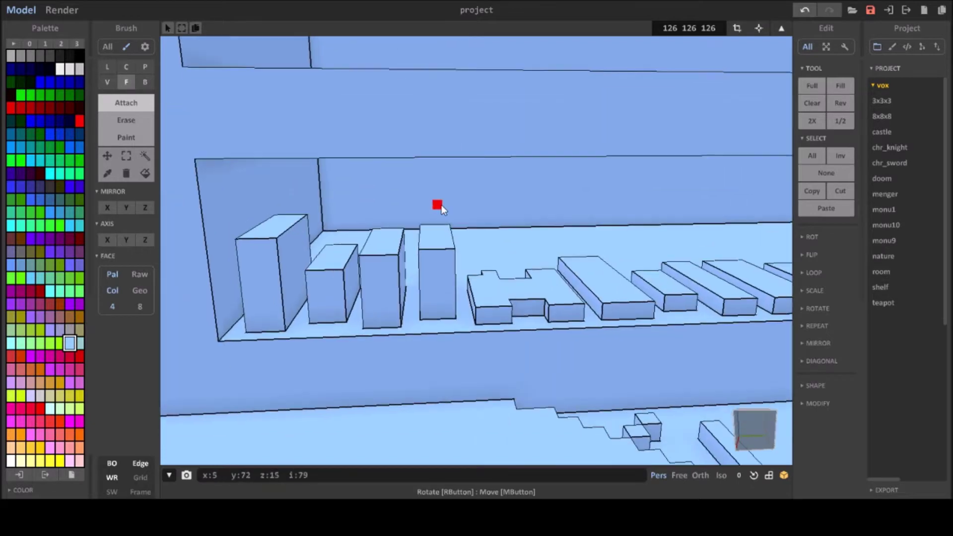
pyautogui.moveTo(521, 297); pyautogui.dragTo(521, 233)
# - Raise several books much taller with the Face brush
pyautogui.click(127, 81)
pyautogui.moveTo(563, 241); pyautogui.dragTo(413, 232, button='right')
pyautogui.moveTo(412, 231)
pyautogui.mouseDown()
pyautogui.moveTo(460, 277)
pyautogui.moveTo(585, 278)
pyautogui.moveTo(673, 243)
pyautogui.mouseUp()
pyautogui.moveTo(673, 243)
pyautogui.mouseDown(button='right')
pyautogui.moveTo(532, 201)
pyautogui.moveTo(417, 275)
pyautogui.moveTo(172, 99)
pyautogui.moveTo(230, 108)
pyautogui.mouseUp(button='right')
pyautogui.click(145, 82)
pyautogui.moveTo(474, 76)
pyautogui.mouseDown(button='right')
pyautogui.moveTo(356, 110)
pyautogui.moveTo(466, 323)
pyautogui.moveTo(445, 287)
pyautogui.moveTo(478, 300)
pyautogui.moveTo(519, 236)
pyautogui.mouseUp(button='right')
# - Undo the last two changes and redo one of them
pyautogui.click(805, 10)
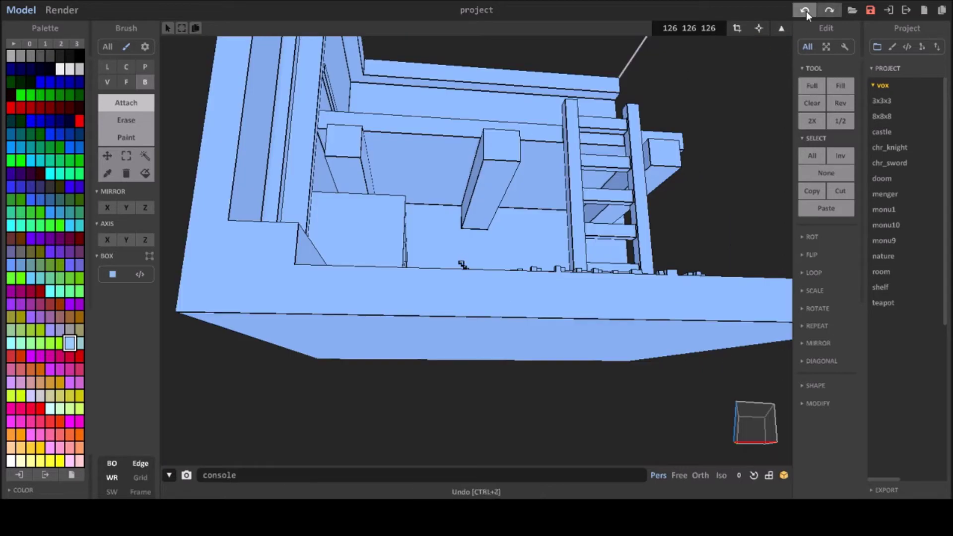
pyautogui.click(809, 10)
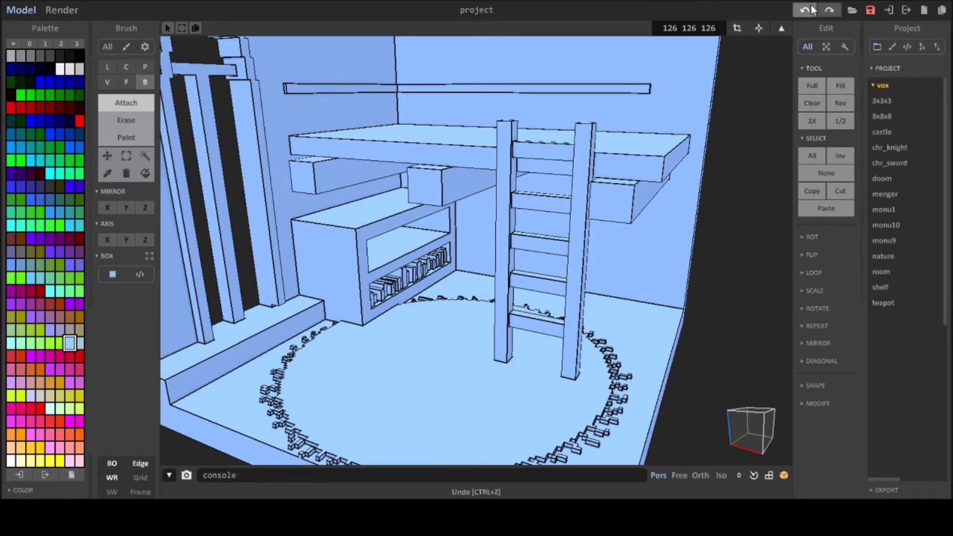
pyautogui.click(829, 10)
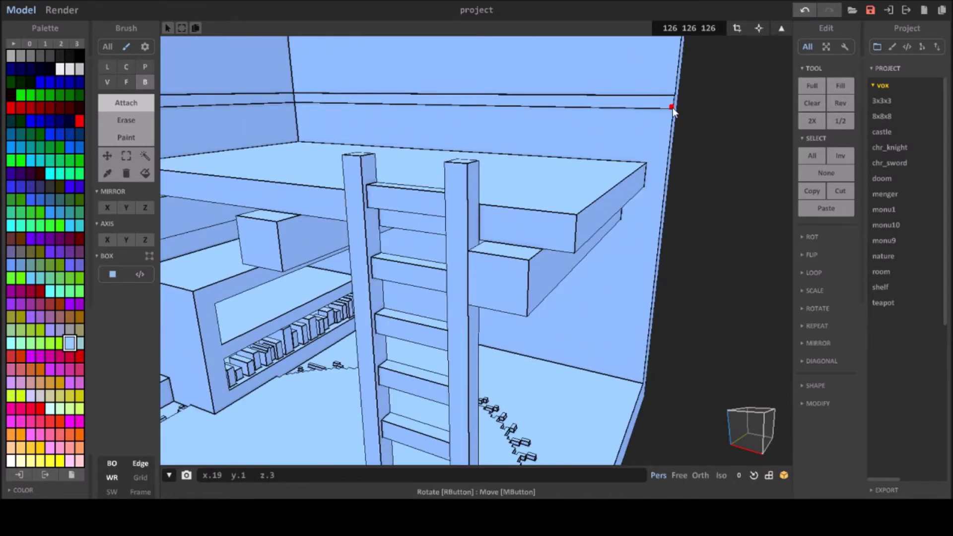
pyautogui.press('f')
pyautogui.scroll(1, 596, 145)
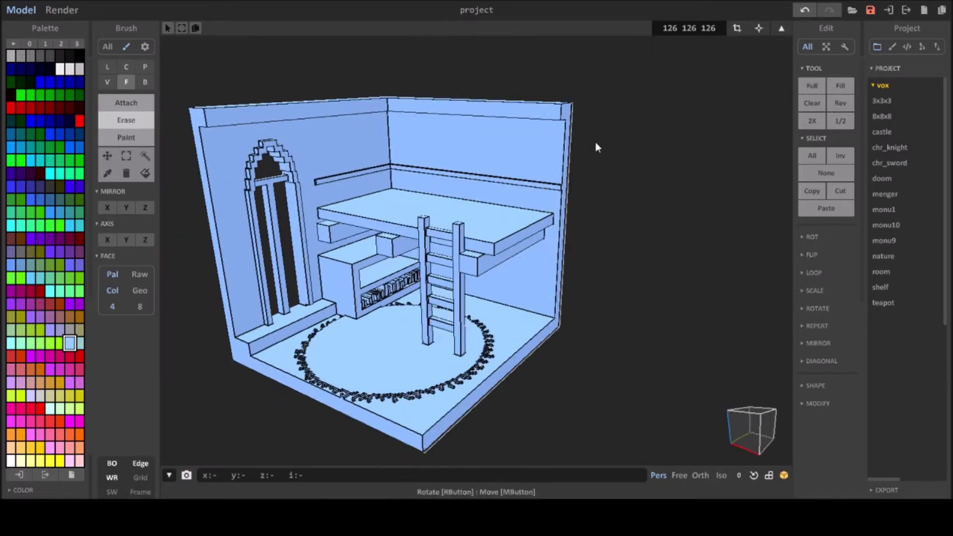
# - Orbit around the loft and arched window wall to bring the hanging panels into view
pyautogui.scroll(3, 539, 232)
pyautogui.moveTo(540, 232)
pyautogui.mouseDown(button='right')
pyautogui.moveTo(651, 219)
pyautogui.moveTo(681, 176)
pyautogui.mouseUp(button='right')
pyautogui.scroll(2, 447, 198)
pyautogui.scroll(2, 298, 124)
pyautogui.scroll(-2, 300, 128)
pyautogui.moveTo(300, 129)
pyautogui.mouseDown(button='right')
pyautogui.moveTo(278, 149)
pyautogui.moveTo(372, 308)
pyautogui.mouseUp(button='right')
pyautogui.press('b')
pyautogui.scroll(3, 275, 149)
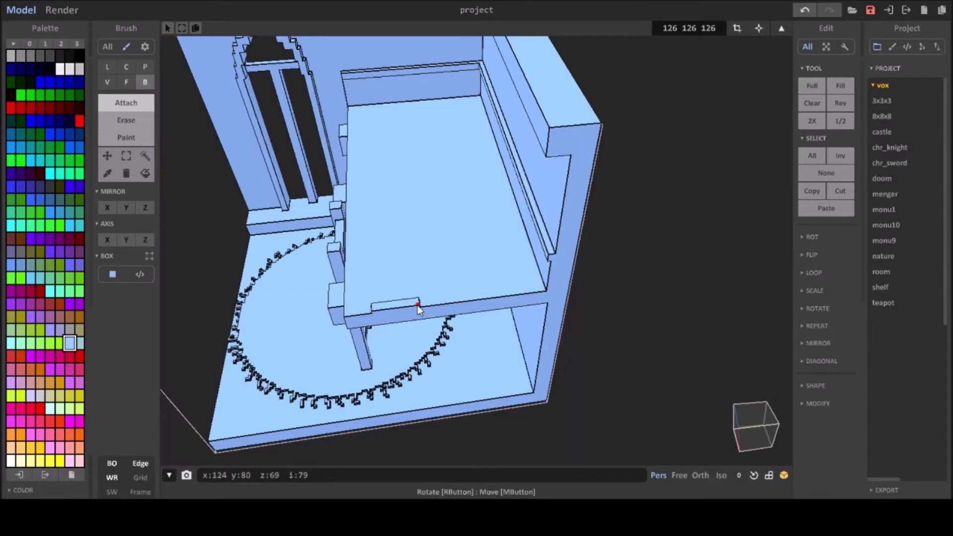
# - Select the Line and Face brushes while orbiting low onto the loft front
pyautogui.moveTo(485, 296)
pyautogui.mouseDown(button='right')
pyautogui.moveTo(500, 227)
pyautogui.moveTo(389, 186)
pyautogui.mouseUp(button='right')
pyautogui.scroll(2, 478, 204)
pyautogui.press('f')
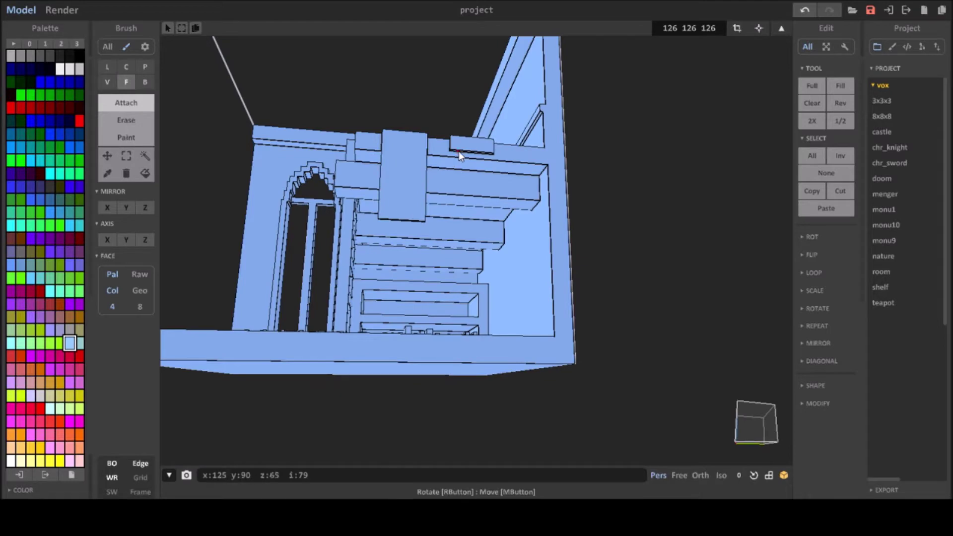
pyautogui.moveTo(410, 217)
pyautogui.mouseDown(button='right')
pyautogui.moveTo(492, 157)
pyautogui.moveTo(288, 165)
pyautogui.moveTo(365, 245)
pyautogui.mouseUp(button='right')
pyautogui.press('l')
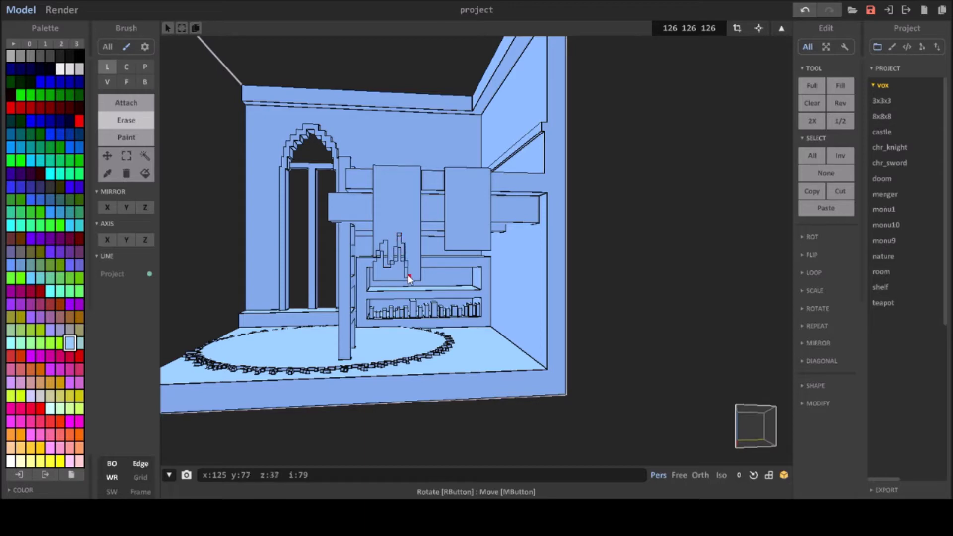
pyautogui.moveTo(407, 275); pyautogui.dragTo(407, 227, button='right')
pyautogui.press('f')
# - Carve ragged notches into the lower edges of the hanging panels
pyautogui.moveTo(454, 249)
pyautogui.mouseDown(button='right')
pyautogui.moveTo(589, 280)
pyautogui.moveTo(476, 261)
pyautogui.mouseUp(button='right')
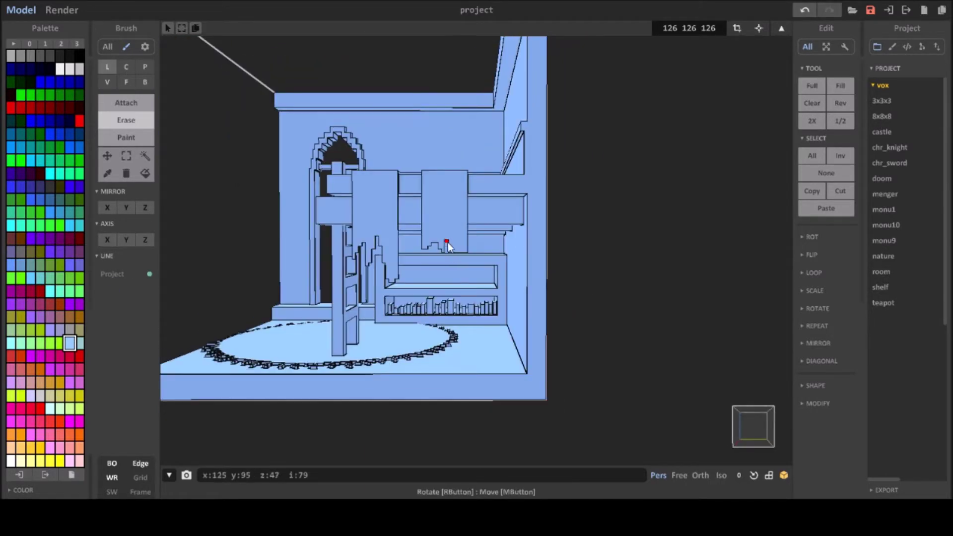
pyautogui.moveTo(459, 227)
pyautogui.mouseDown(button='right')
pyautogui.moveTo(495, 242)
pyautogui.moveTo(447, 243)
pyautogui.mouseUp(button='right')
pyautogui.click(127, 83)
pyautogui.moveTo(298, 223); pyautogui.dragTo(431, 338, button='right')
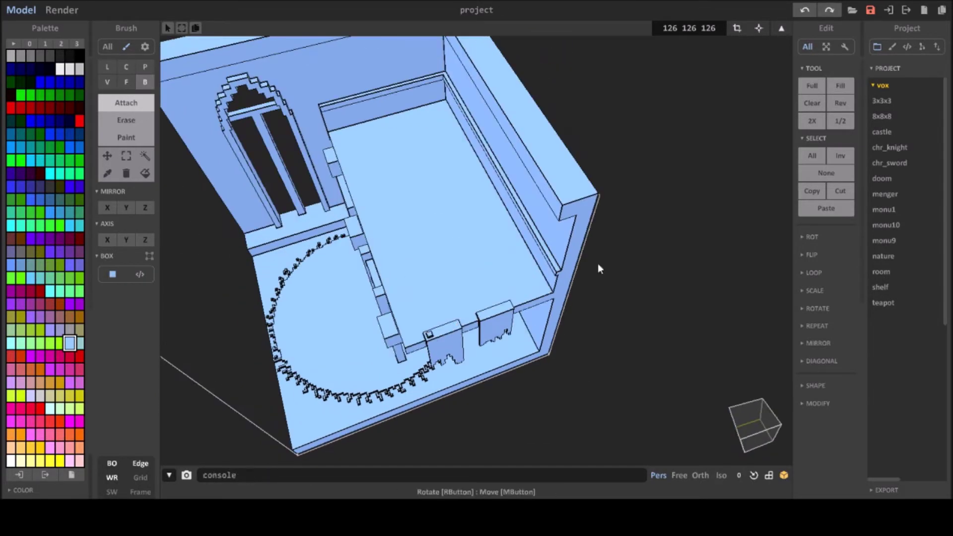
# - Orbit close to the loft and desk, switching between Box and Face brushes
pyautogui.press('f')
pyautogui.moveTo(484, 318)
pyautogui.mouseDown(button='right')
pyautogui.moveTo(482, 235)
pyautogui.moveTo(499, 224)
pyautogui.moveTo(588, 265)
pyautogui.moveTo(599, 162)
pyautogui.moveTo(540, 198)
pyautogui.moveTo(541, 137)
pyautogui.mouseUp(button='right')
pyautogui.press('b')
pyautogui.scroll(3, 534, 174)
pyautogui.moveTo(534, 174)
pyautogui.mouseDown(button='right')
pyautogui.moveTo(587, 141)
pyautogui.moveTo(575, 91)
pyautogui.moveTo(669, 80)
pyautogui.moveTo(653, 100)
pyautogui.moveTo(548, 111)
pyautogui.moveTo(558, 94)
pyautogui.moveTo(489, 110)
pyautogui.moveTo(436, 253)
pyautogui.mouseUp(button='right')
pyautogui.press('f')
pyautogui.press('b')
pyautogui.press('f')
pyautogui.scroll(-3, 436, 253)
pyautogui.press('b')
pyautogui.scroll(5, 395, 299)
pyautogui.scroll(3, 395, 299)
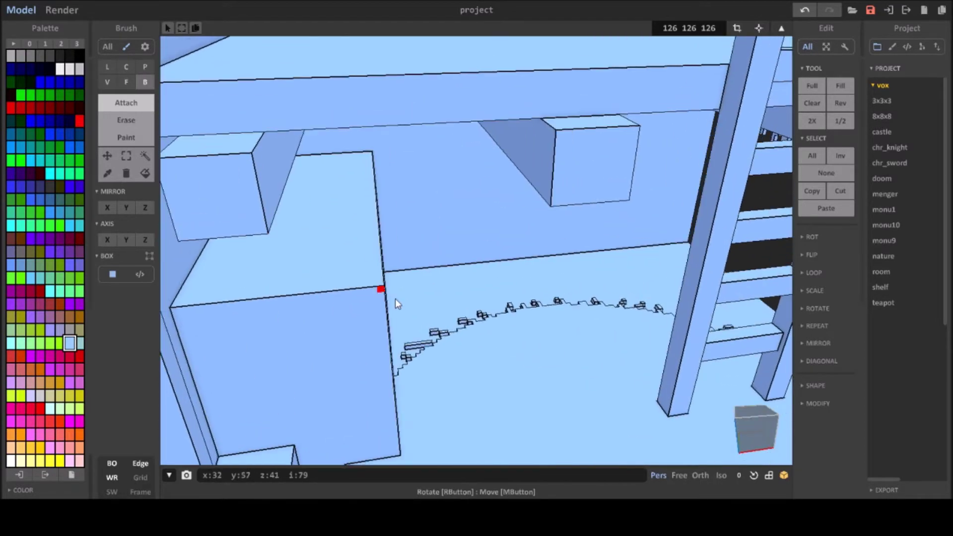
pyautogui.scroll(2, 364, 290)
pyautogui.scroll(-5, 364, 281)
pyautogui.scroll(5, 523, 385)
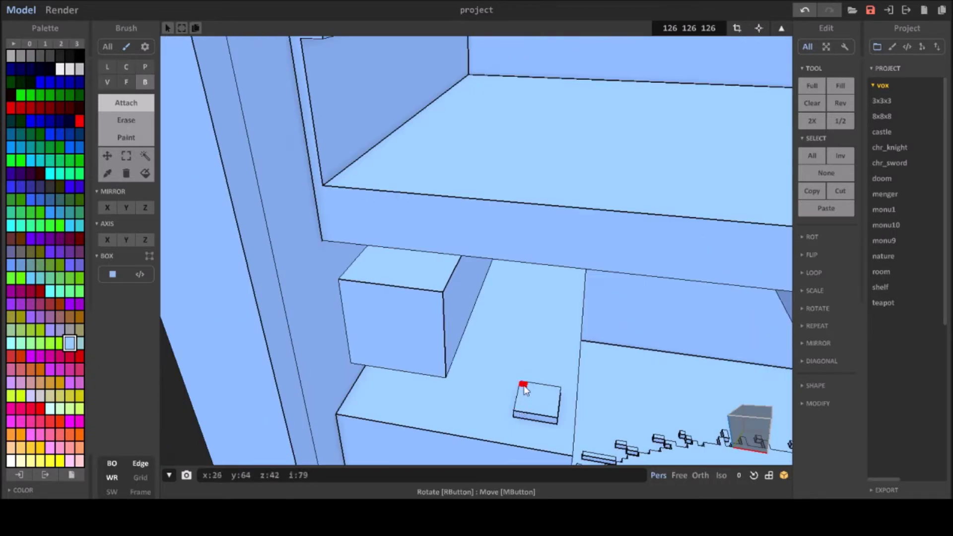
# - Raise a pen from the small box on the desk top
pyautogui.press('f')
pyautogui.moveTo(556, 404)
pyautogui.mouseDown(button='right')
pyautogui.moveTo(509, 341)
pyautogui.moveTo(510, 436)
pyautogui.moveTo(532, 436)
pyautogui.mouseUp(button='right')
pyautogui.click(510, 336)
pyautogui.scroll(-3, 510, 336)
pyautogui.scroll(2, 532, 436)
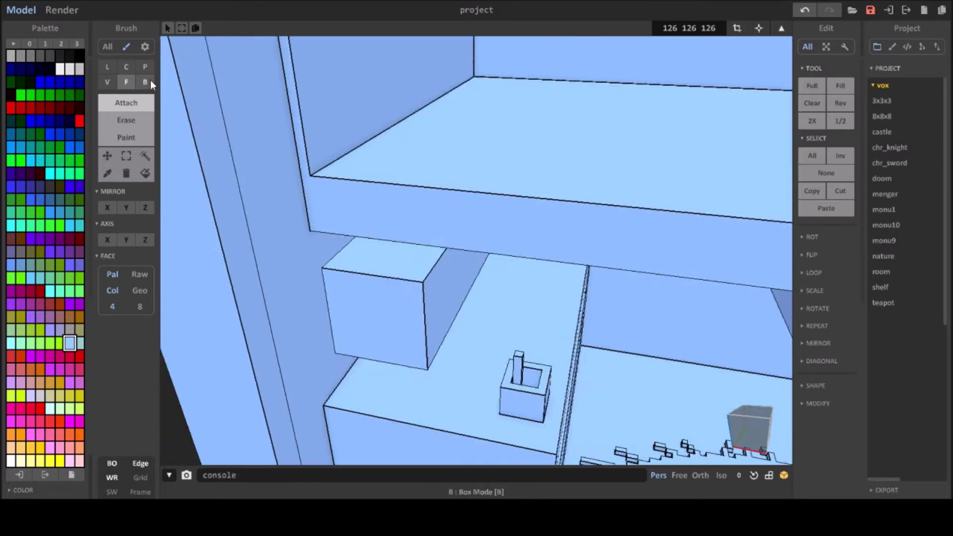
pyautogui.click(149, 81)
pyautogui.moveTo(486, 348)
pyautogui.mouseDown(button='right')
pyautogui.moveTo(506, 401)
pyautogui.moveTo(522, 394)
pyautogui.moveTo(510, 362)
pyautogui.moveTo(500, 382)
pyautogui.moveTo(531, 416)
pyautogui.moveTo(559, 391)
pyautogui.moveTo(497, 347)
pyautogui.mouseUp(button='right')
# - Check the pen cup from above and undo the last stray edit
pyautogui.press('b')
pyautogui.press('f')
pyautogui.moveTo(730, 77)
pyautogui.mouseDown(button='right')
pyautogui.moveTo(571, 215)
pyautogui.moveTo(592, 315)
pyautogui.moveTo(553, 228)
pyautogui.moveTo(587, 266)
pyautogui.moveTo(583, 249)
pyautogui.moveTo(541, 239)
pyautogui.moveTo(561, 243)
pyautogui.mouseUp(button='right')
pyautogui.hotkey('ctrl', 'z')
pyautogui.scroll(-3, 496, 250)
pyautogui.scroll(-3, 489, 241)
pyautogui.scroll(-3, 526, 248)
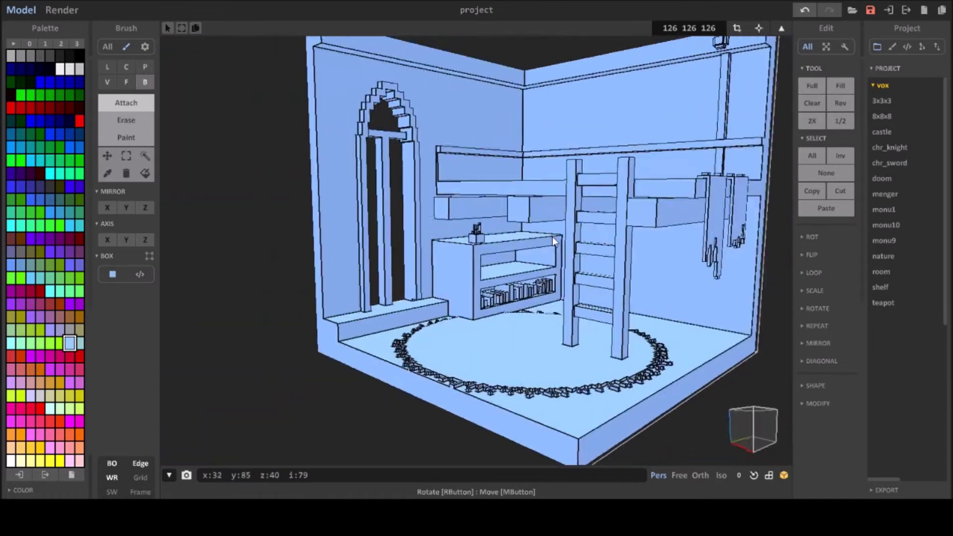
# - Orbit around the room to look down on the loft railing
pyautogui.scroll(-2, 567, 254)
pyautogui.moveTo(567, 254)
pyautogui.mouseDown(button='right')
pyautogui.moveTo(543, 251)
pyautogui.moveTo(626, 145)
pyautogui.mouseUp(button='right')
pyautogui.scroll(5, 626, 144)
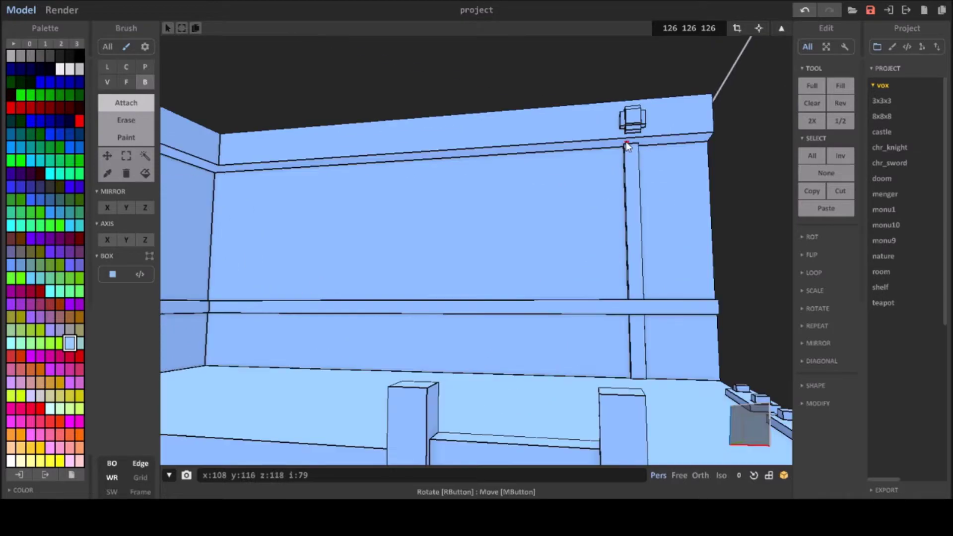
pyautogui.scroll(-3, 648, 150)
pyautogui.moveTo(606, 177); pyautogui.dragTo(725, 147, button='right')
pyautogui.scroll(5, 591, 139)
pyautogui.scroll(-1, 593, 186)
pyautogui.scroll(-5, 594, 186)
pyautogui.scroll(5, 501, 257)
pyautogui.moveTo(594, 187)
pyautogui.mouseDown(button='right')
pyautogui.moveTo(470, 285)
pyautogui.moveTo(733, 136)
pyautogui.mouseUp(button='right')
pyautogui.scroll(1, 484, 293)
# - Try extruding a horizontal arm from the railing post, then undo it
pyautogui.press('f')
pyautogui.scroll(3, 734, 136)
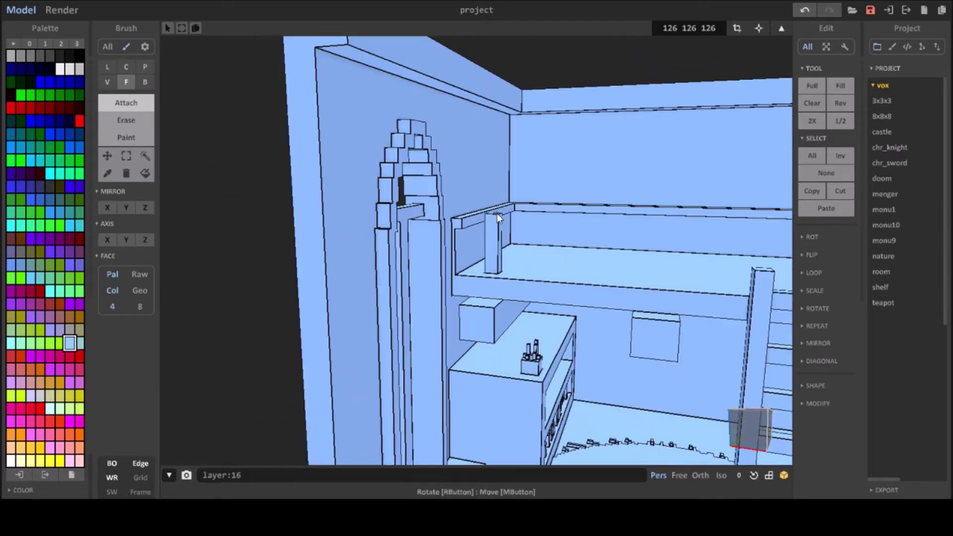
pyautogui.scroll(-3, 496, 213)
pyautogui.moveTo(442, 243); pyautogui.dragTo(476, 233, button='right')
pyautogui.scroll(3, 496, 249)
pyautogui.moveTo(489, 254); pyautogui.dragTo(589, 260)
pyautogui.scroll(-3, 503, 335)
pyautogui.hotkey('ctrl', 'z')
# - Extend the railing post upward toward the ceiling
pyautogui.moveTo(502, 335)
pyautogui.mouseDown(button='right')
pyautogui.moveTo(518, 399)
pyautogui.moveTo(496, 305)
pyautogui.moveTo(626, 209)
pyautogui.mouseUp(button='right')
pyautogui.scroll(3, 637, 252)
pyautogui.scroll(-3, 637, 252)
pyautogui.click(496, 305)
pyautogui.press('b')
pyautogui.scroll(3, 523, 287)
pyautogui.scroll(-3, 523, 287)
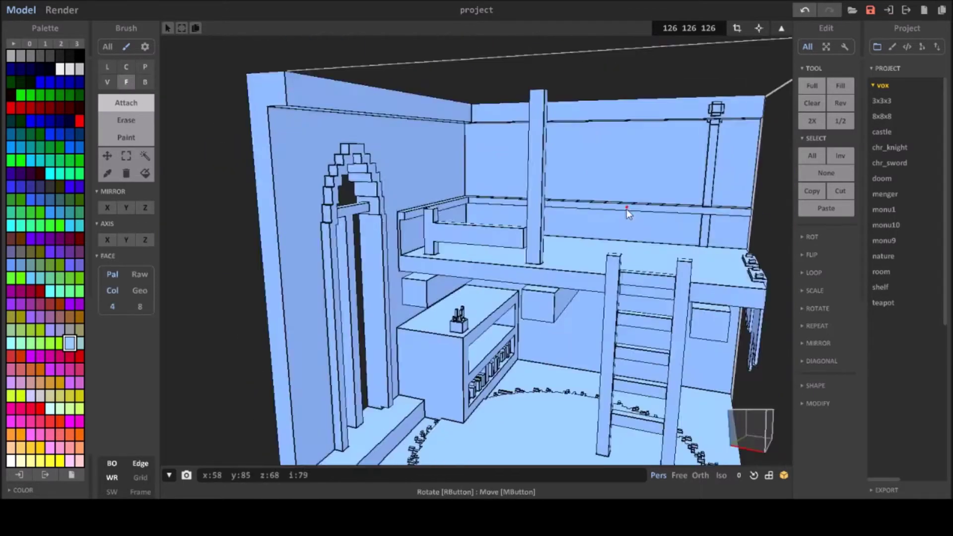
# - Undo the last edit and orbit toward the loft bed with the Box brush
pyautogui.scroll(3, 627, 210)
pyautogui.click(806, 8)
pyautogui.scroll(-3, 394, 103)
pyautogui.moveTo(394, 102)
pyautogui.mouseDown(button='right')
pyautogui.moveTo(634, 178)
pyautogui.moveTo(493, 197)
pyautogui.mouseUp(button='right')
pyautogui.scroll(3, 642, 186)
pyautogui.scroll(-3, 642, 187)
pyautogui.press('b')
pyautogui.scroll(3, 492, 196)
pyautogui.scroll(-2, 493, 192)
# - Lay a mattress slab inside the bed frame
pyautogui.moveTo(405, 260)
pyautogui.mouseDown(button='right')
pyautogui.moveTo(496, 249)
pyautogui.moveTo(378, 308)
pyautogui.mouseUp(button='right')
pyautogui.moveTo(378, 308); pyautogui.dragTo(621, 221)
pyautogui.press('f')
pyautogui.moveTo(621, 220)
pyautogui.mouseDown(button='right')
pyautogui.moveTo(770, 375)
pyautogui.moveTo(247, 174)
pyautogui.moveTo(442, 326)
pyautogui.moveTo(395, 334)
pyautogui.mouseUp(button='right')
pyautogui.press('b')
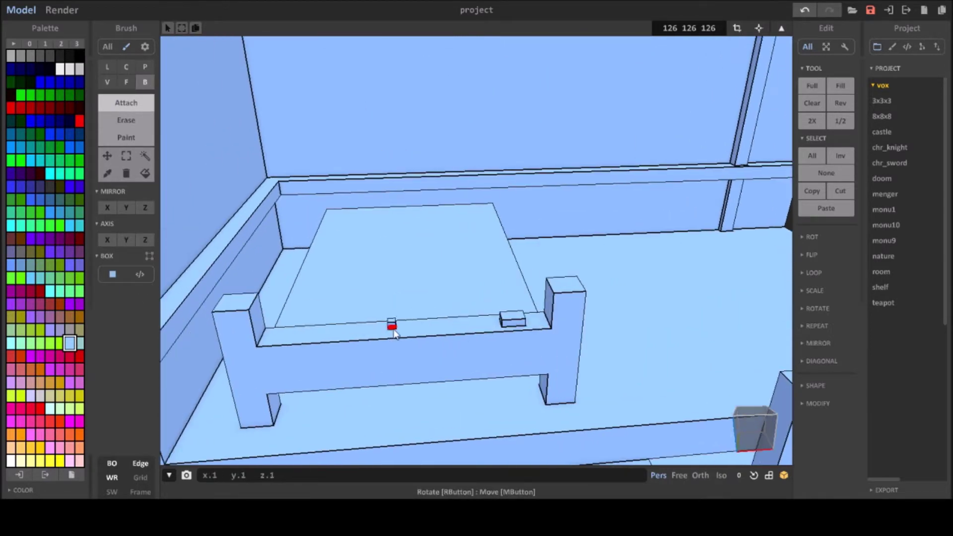
# - Add a small decorative block on the bed's foot rail
pyautogui.moveTo(291, 339); pyautogui.dragTo(119, 74, button='right')
pyautogui.moveTo(437, 334); pyautogui.dragTo(287, 313, button='right')
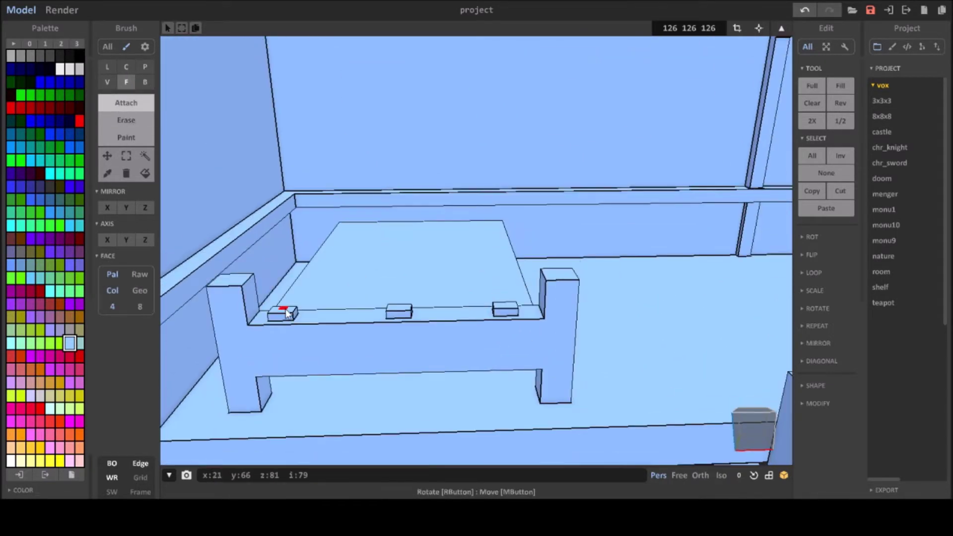
pyautogui.moveTo(505, 314)
pyautogui.mouseDown(button='right')
pyautogui.moveTo(512, 298)
pyautogui.moveTo(436, 288)
pyautogui.moveTo(243, 288)
pyautogui.mouseUp(button='right')
pyautogui.press('b')
pyautogui.moveTo(437, 303)
pyautogui.mouseDown(button='right')
pyautogui.moveTo(521, 287)
pyautogui.moveTo(403, 245)
pyautogui.mouseUp(button='right')
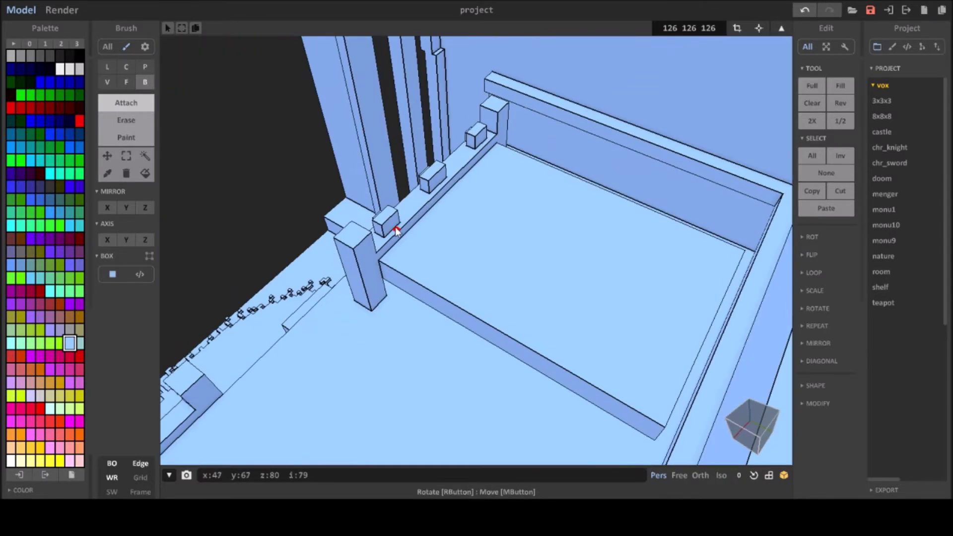
pyautogui.moveTo(437, 184)
pyautogui.mouseDown(button='right')
pyautogui.moveTo(216, 170)
pyautogui.moveTo(371, 273)
pyautogui.mouseUp(button='right')
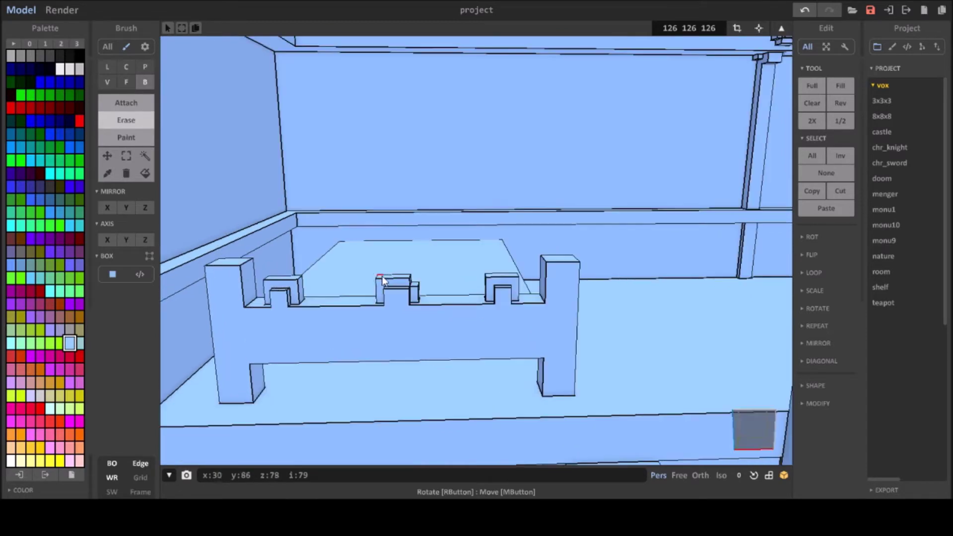
pyautogui.moveTo(465, 281)
pyautogui.mouseDown(button='right')
pyautogui.moveTo(383, 294)
pyautogui.moveTo(478, 295)
pyautogui.mouseUp(button='right')
# - Orbit to steep and low frontal views to check the foot rail blocks
pyautogui.scroll(-5, 383, 294)
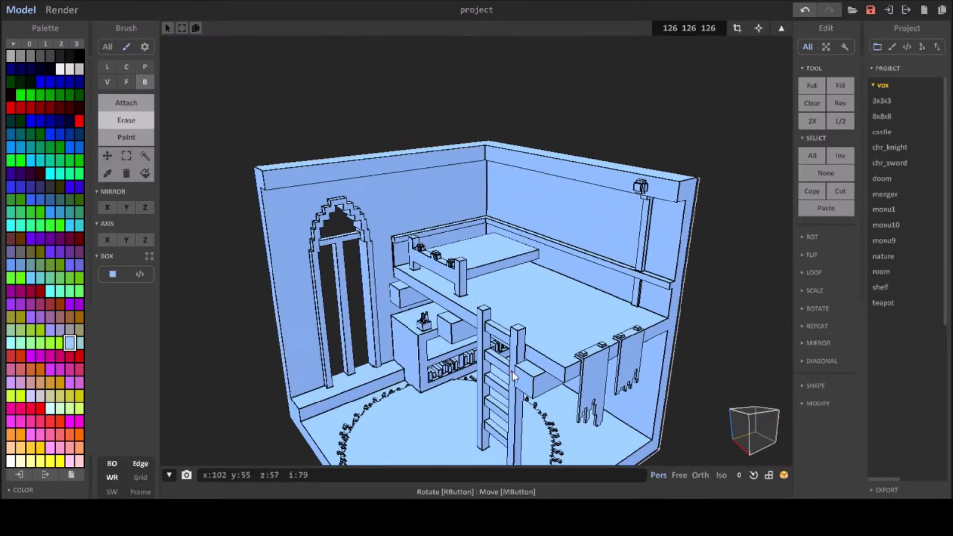
pyautogui.scroll(5, 477, 295)
pyautogui.moveTo(596, 305); pyautogui.dragTo(504, 262, button='right')
pyautogui.scroll(5, 504, 262)
pyautogui.press('f')
pyautogui.moveTo(504, 214)
pyautogui.mouseDown(button='right')
pyautogui.moveTo(463, 128)
pyautogui.moveTo(532, 269)
pyautogui.moveTo(589, 261)
pyautogui.moveTo(579, 356)
pyautogui.moveTo(687, 385)
pyautogui.moveTo(497, 209)
pyautogui.moveTo(447, 149)
pyautogui.mouseUp(button='right')
pyautogui.press('b')
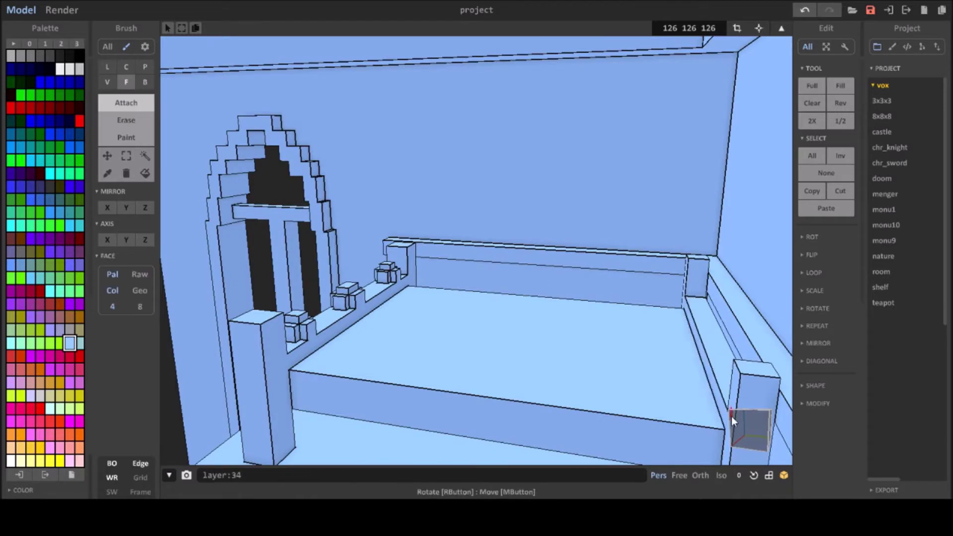
# - Orbit around the bed to reach the headboard corner
pyautogui.moveTo(732, 416)
pyautogui.mouseDown(button='right')
pyautogui.moveTo(678, 390)
pyautogui.moveTo(715, 344)
pyautogui.moveTo(624, 325)
pyautogui.mouseUp(button='right')
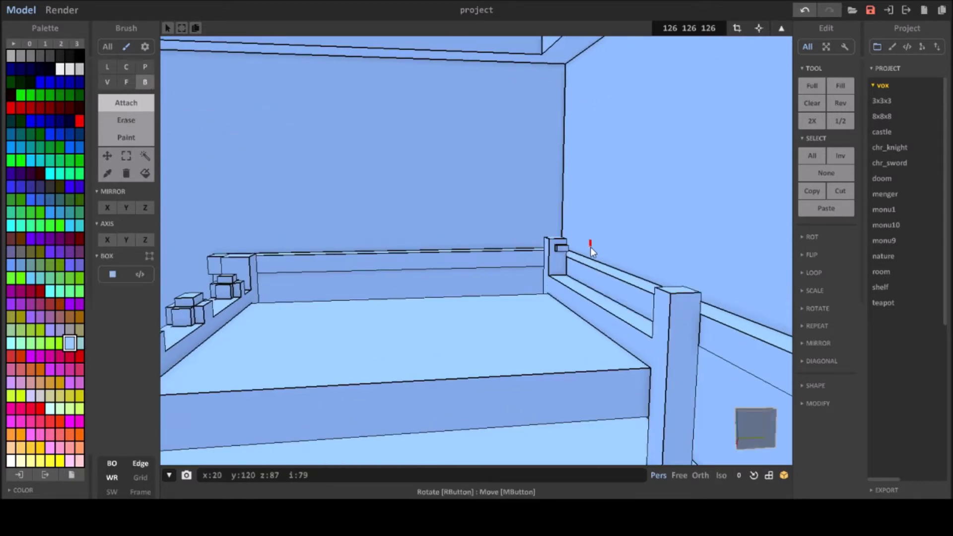
pyautogui.moveTo(591, 248); pyautogui.dragTo(574, 251, button='right')
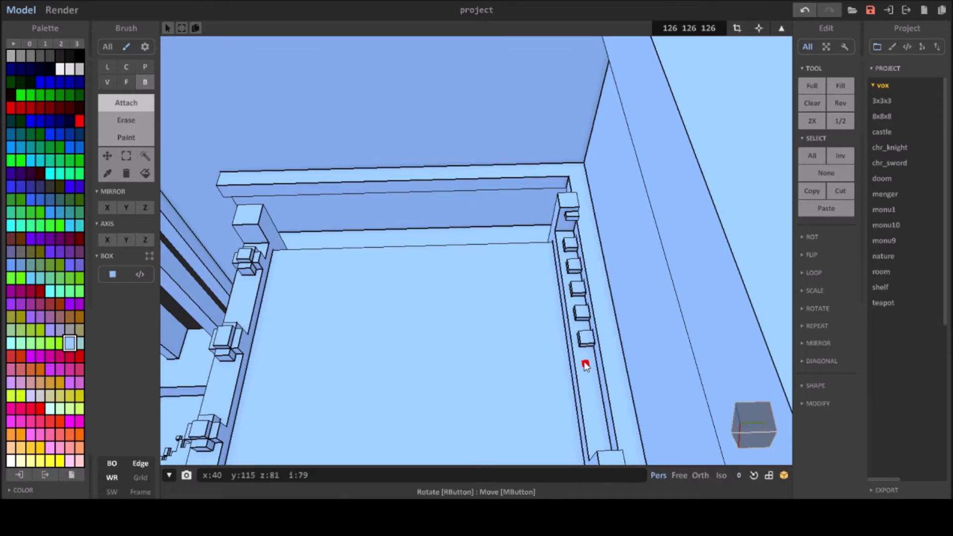
pyautogui.moveTo(598, 409)
pyautogui.mouseDown(button='right')
pyautogui.moveTo(596, 373)
pyautogui.moveTo(541, 226)
pyautogui.mouseUp(button='right')
pyautogui.press('f')
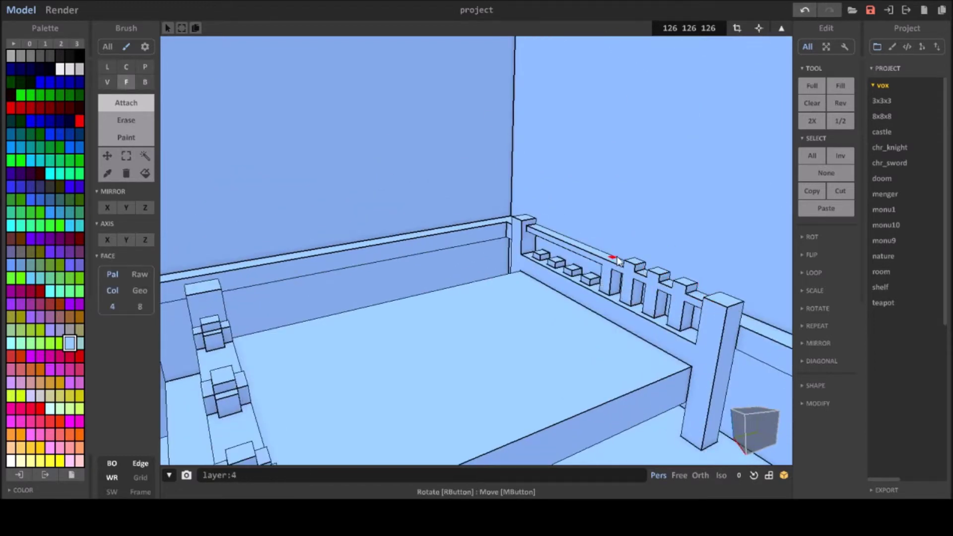
pyautogui.moveTo(551, 230)
pyautogui.mouseDown(button='right')
pyautogui.moveTo(629, 228)
pyautogui.moveTo(500, 219)
pyautogui.mouseUp(button='right')
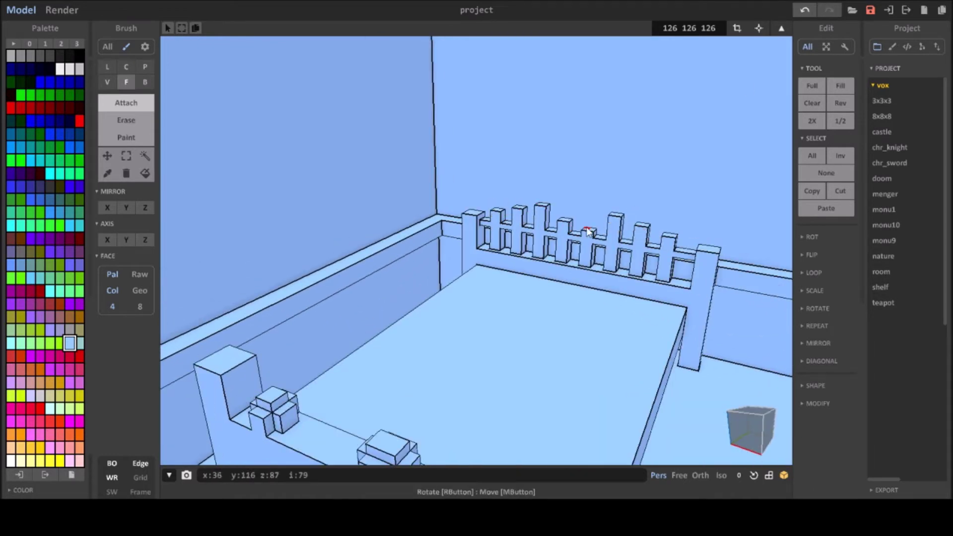
pyautogui.moveTo(571, 208)
pyautogui.mouseDown(button='right')
pyautogui.moveTo(595, 206)
pyautogui.moveTo(468, 217)
pyautogui.moveTo(386, 248)
pyautogui.moveTo(375, 222)
pyautogui.moveTo(725, 335)
pyautogui.mouseUp(button='right')
pyautogui.press('f')
pyautogui.press('b')
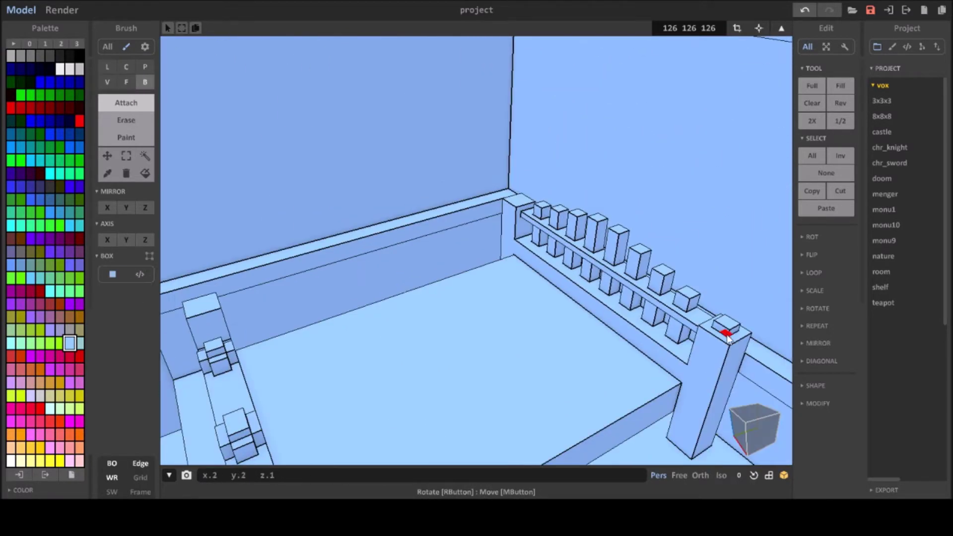
# - Stack a voxel on top of a headboard slat to vary its height
pyautogui.moveTo(551, 224); pyautogui.dragTo(479, 217, button='right')
pyautogui.scroll(3, 483, 247)
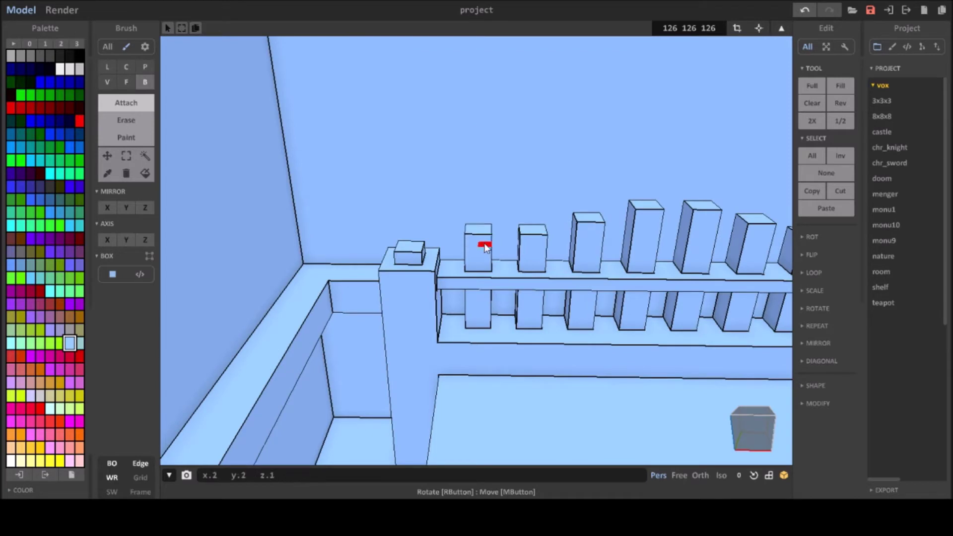
pyautogui.scroll(2, 400, 243)
pyautogui.moveTo(425, 243)
pyautogui.mouseDown(button='right')
pyautogui.moveTo(626, 281)
pyautogui.moveTo(630, 255)
pyautogui.moveTo(610, 269)
pyautogui.mouseUp(button='right')
pyautogui.click(585, 264)
pyautogui.scroll(-3, 191, 91)
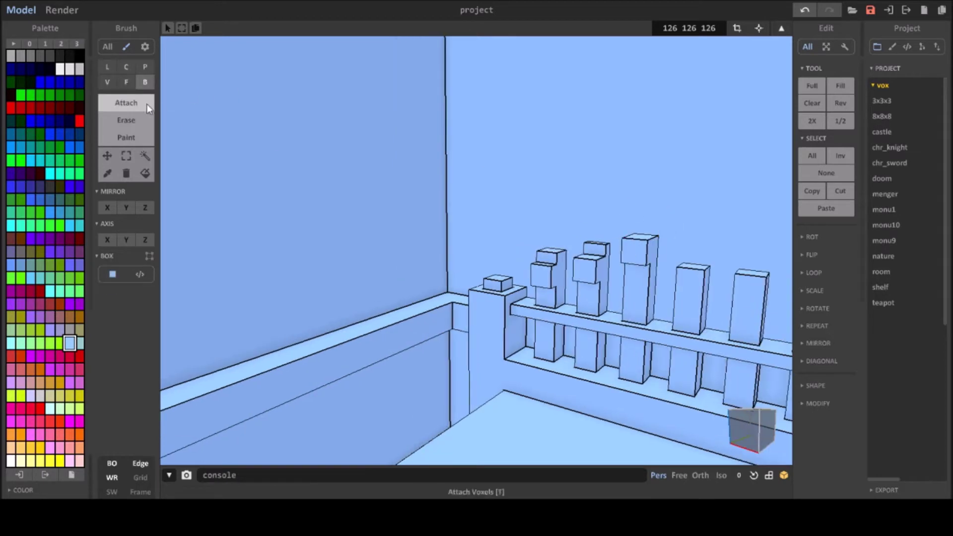
pyautogui.scroll(2, 656, 233)
# - Orbit to oblique and close views of the headboard slats
pyautogui.moveTo(656, 234)
pyautogui.mouseDown(button='right')
pyautogui.moveTo(641, 257)
pyautogui.moveTo(785, 296)
pyautogui.mouseUp(button='right')
pyautogui.scroll(3, 579, 255)
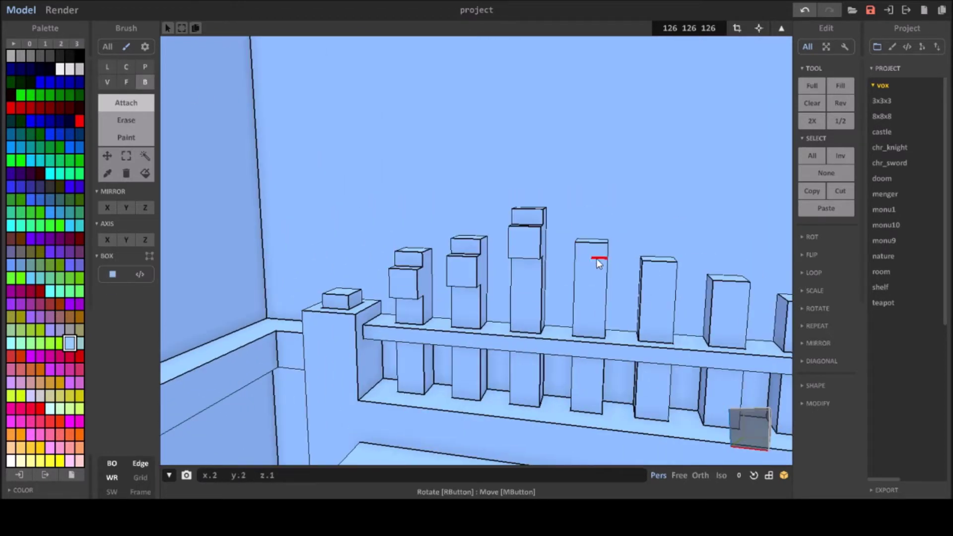
pyautogui.moveTo(600, 242)
pyautogui.mouseDown(button='right')
pyautogui.moveTo(640, 237)
pyautogui.moveTo(572, 200)
pyautogui.moveTo(550, 232)
pyautogui.moveTo(478, 228)
pyautogui.mouseUp(button='right')
pyautogui.scroll(-5, 608, 252)
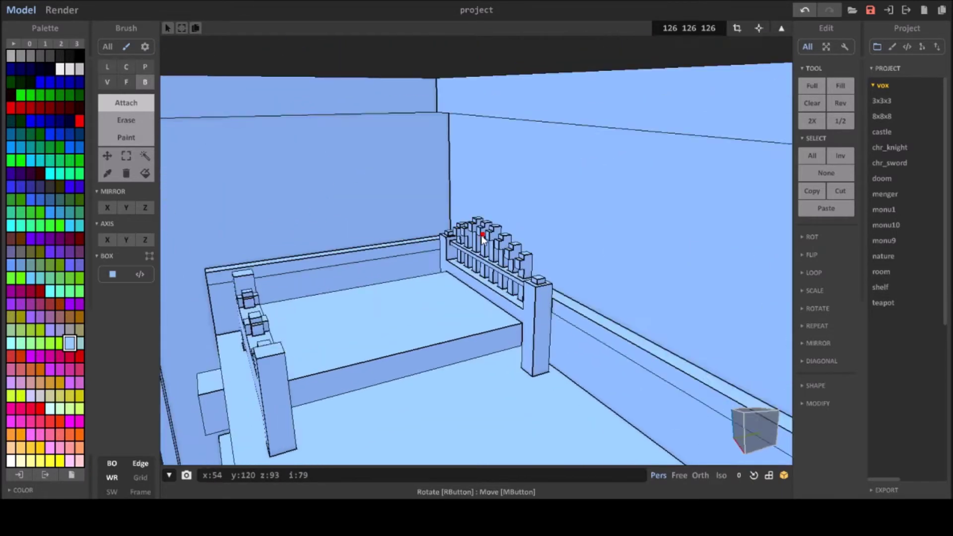
pyautogui.scroll(3, 392, 291)
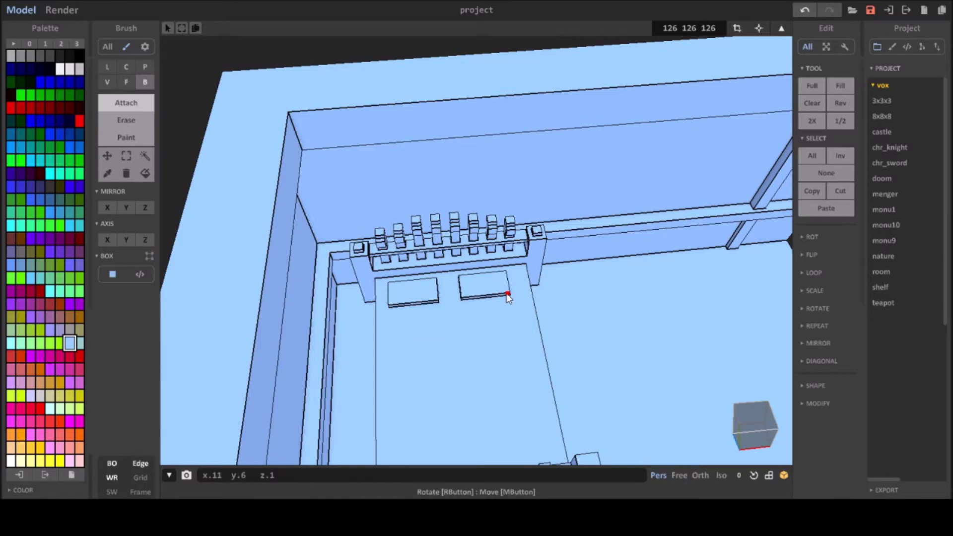
# - Orbit out over the bed, cycling through Face, Box and Line brushes
pyautogui.moveTo(291, 110); pyautogui.dragTo(421, 331, button='right')
pyautogui.moveTo(509, 312)
pyautogui.mouseDown(button='right')
pyautogui.moveTo(443, 264)
pyautogui.moveTo(474, 331)
pyautogui.moveTo(648, 319)
pyautogui.moveTo(485, 351)
pyautogui.mouseUp(button='right')
pyautogui.press('f')
pyautogui.scroll(5, 528, 419)
pyautogui.scroll(2, 546, 433)
pyautogui.scroll(-5, 546, 433)
pyautogui.press('b')
pyautogui.scroll(2, 556, 360)
pyautogui.press('l')
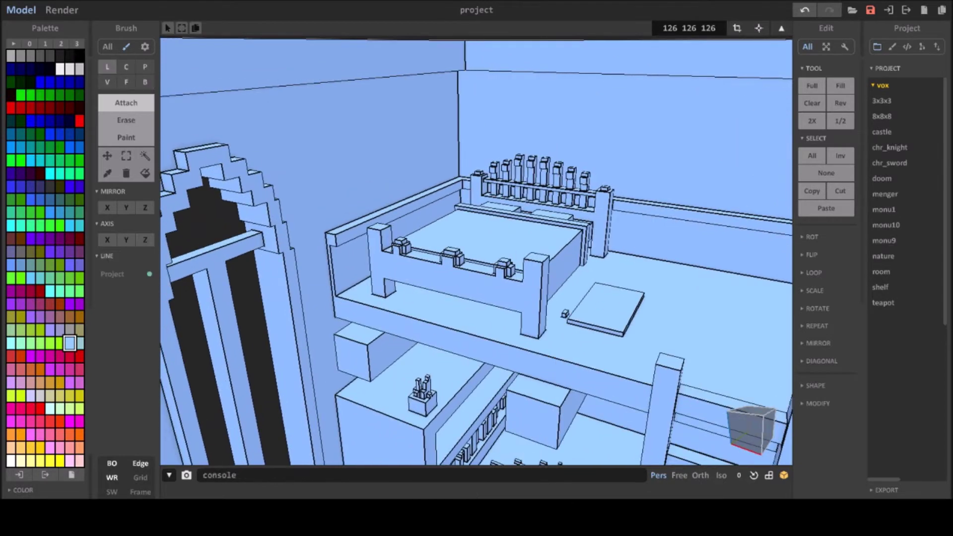
# - Place the cross-shaped base on the floor beside the shelf, undoing a stray edit
pyautogui.moveTo(588, 332)
pyautogui.mouseDown(button='right')
pyautogui.moveTo(529, 352)
pyautogui.moveTo(480, 391)
pyautogui.mouseUp(button='right')
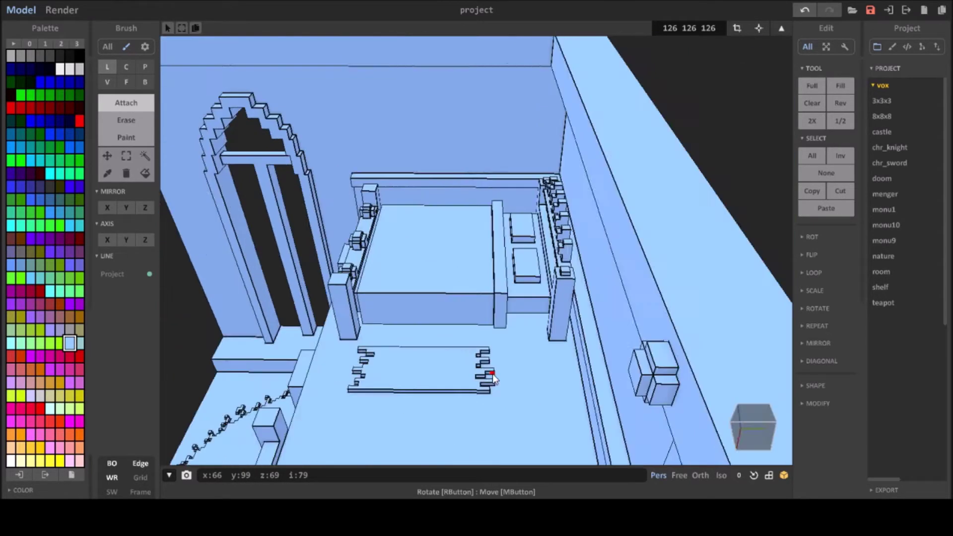
pyautogui.moveTo(492, 374); pyautogui.dragTo(528, 348, button='right')
pyautogui.scroll(5, 611, 285)
pyautogui.moveTo(611, 284)
pyautogui.mouseDown(button='right')
pyautogui.moveTo(475, 298)
pyautogui.moveTo(501, 358)
pyautogui.moveTo(479, 389)
pyautogui.moveTo(541, 360)
pyautogui.moveTo(570, 372)
pyautogui.moveTo(564, 378)
pyautogui.moveTo(561, 332)
pyautogui.mouseUp(button='right')
pyautogui.scroll(3, 512, 378)
pyautogui.press('b')
pyautogui.hotkey('ctrl', 'z')
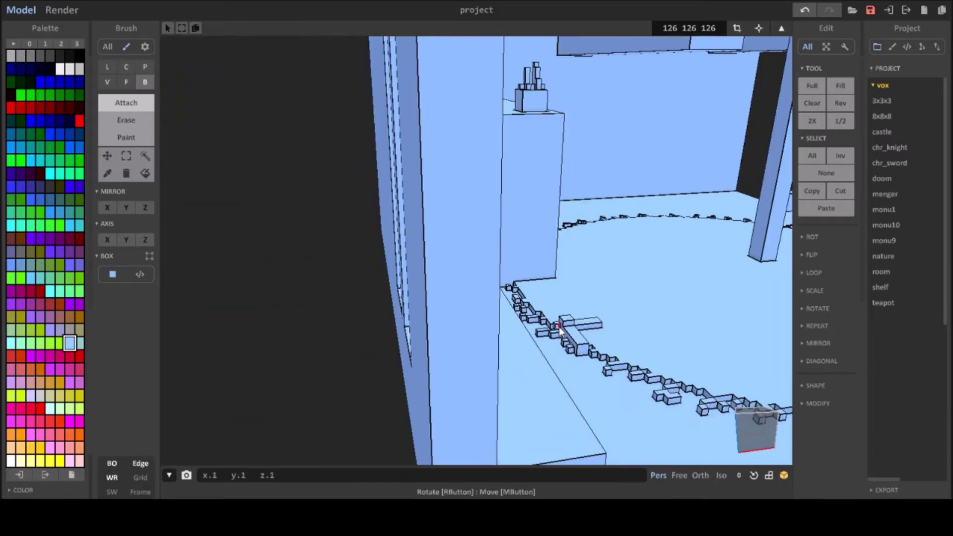
# - Draw a large raised circular disc over the cross base as the tabletop
pyautogui.moveTo(648, 313); pyautogui.dragTo(398, 347, button='right')
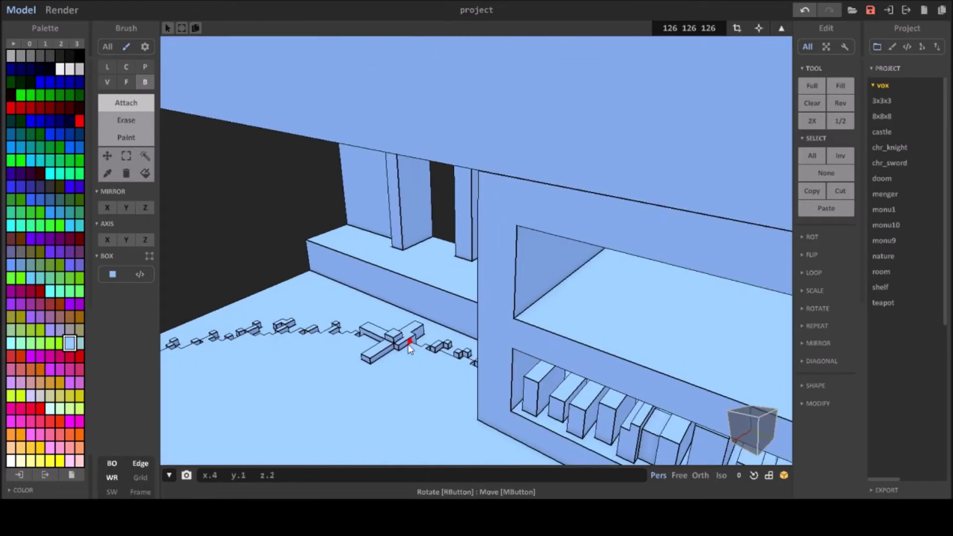
pyautogui.moveTo(493, 347); pyautogui.dragTo(101, 113, button='right')
pyautogui.moveTo(536, 335); pyautogui.dragTo(524, 354, button='right')
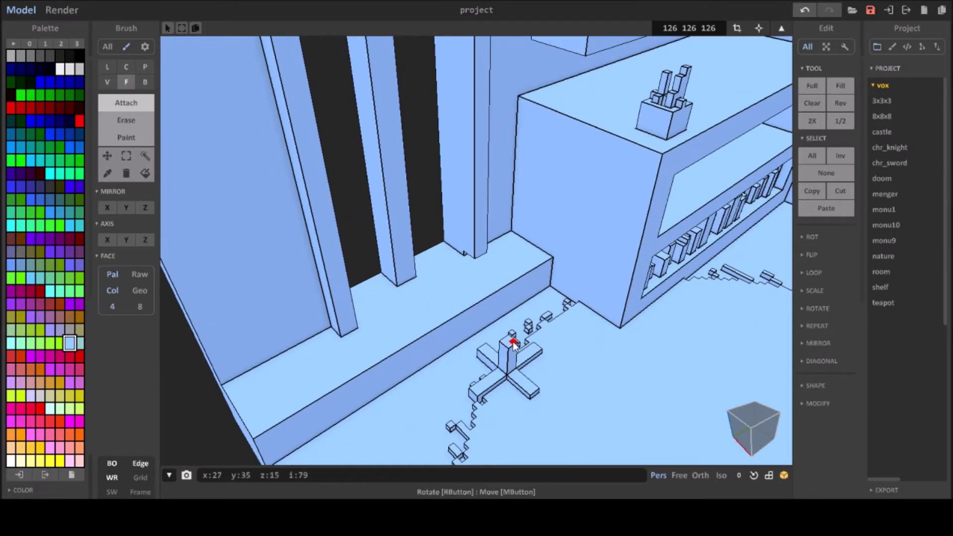
pyautogui.press('c')
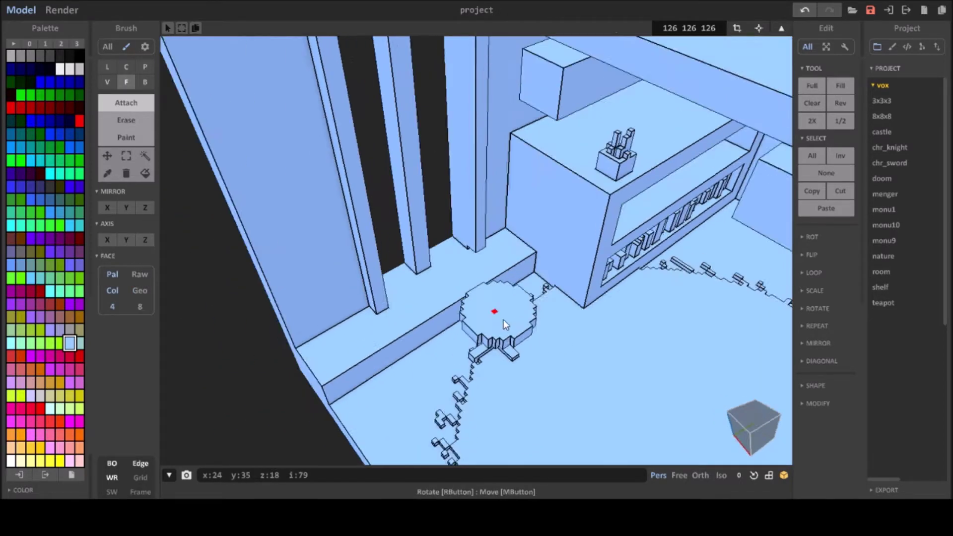
pyautogui.moveTo(504, 320); pyautogui.dragTo(527, 334, button='right')
pyautogui.moveTo(538, 344); pyautogui.dragTo(594, 362)
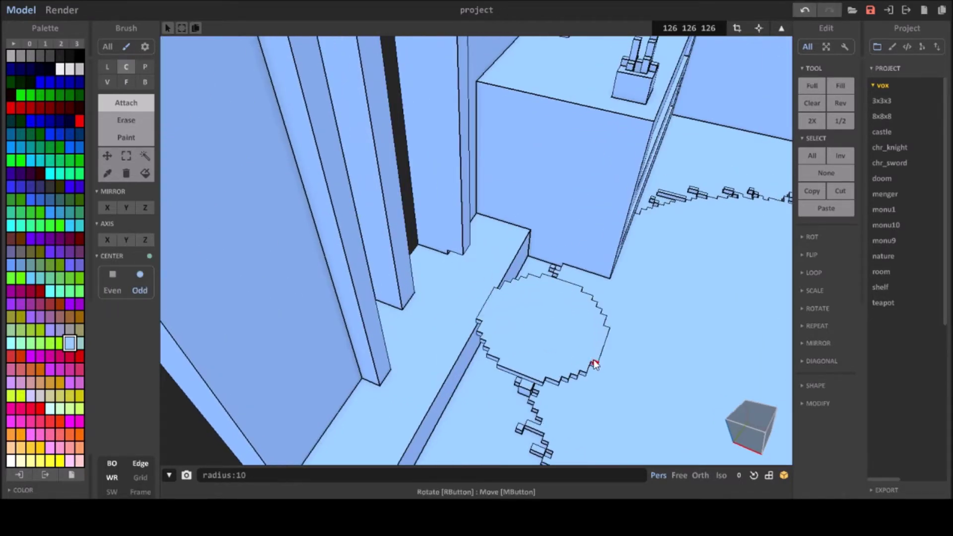
# - Draw a line-brush voxel bar across the disc top as its ring
pyautogui.moveTo(530, 310); pyautogui.dragTo(593, 293, button='right')
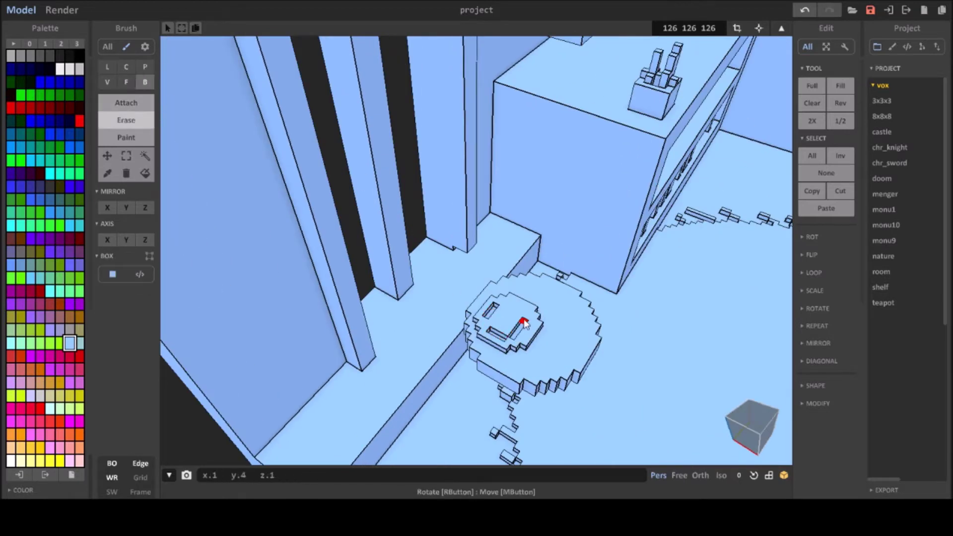
pyautogui.moveTo(513, 334)
pyautogui.mouseDown(button='right')
pyautogui.moveTo(511, 316)
pyautogui.moveTo(559, 329)
pyautogui.mouseUp(button='right')
pyautogui.press('l')
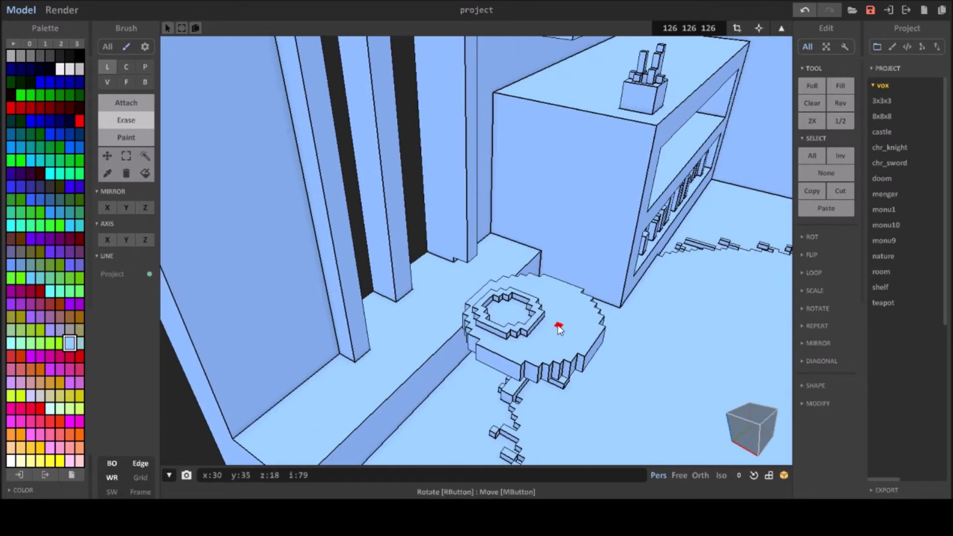
pyautogui.moveTo(542, 352); pyautogui.dragTo(511, 362)
pyautogui.moveTo(511, 362); pyautogui.dragTo(496, 362, button='right')
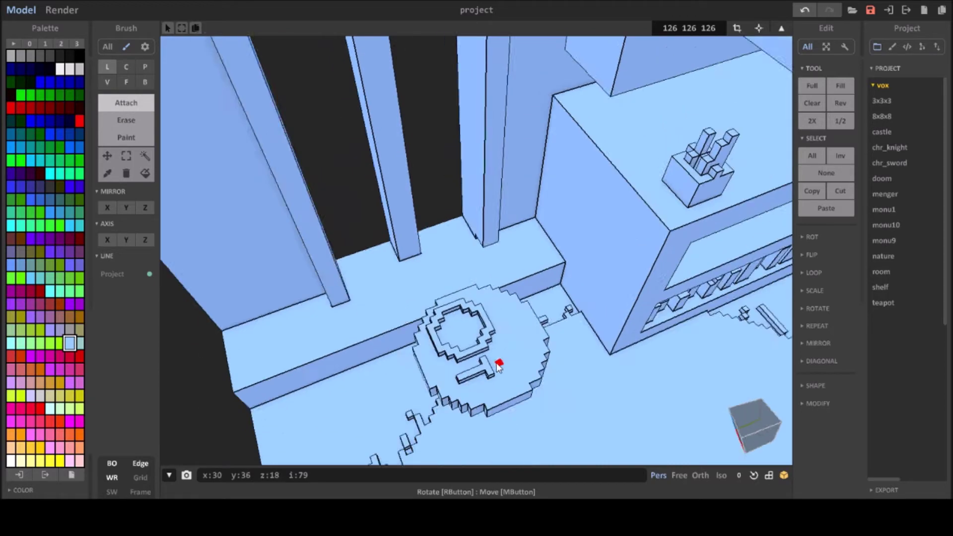
# - Add a small box stool beside the round table, then zoom out
pyautogui.scroll(-3, 508, 334)
pyautogui.scroll(5, 330, 371)
pyautogui.press('b')
pyautogui.moveTo(342, 394)
pyautogui.mouseDown(button='right')
pyautogui.moveTo(334, 370)
pyautogui.moveTo(412, 344)
pyautogui.mouseUp(button='right')
pyautogui.press('f')
pyautogui.press('b')
pyautogui.moveTo(470, 337); pyautogui.dragTo(355, 329, button='right')
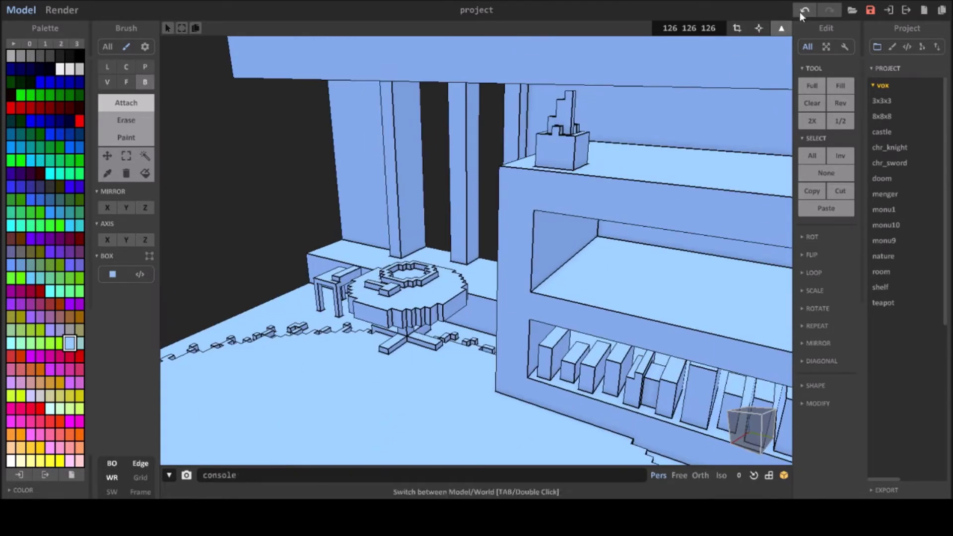
pyautogui.scroll(5, 654, 374)
pyautogui.scroll(-5, 654, 371)
pyautogui.scroll(-4, 579, 381)
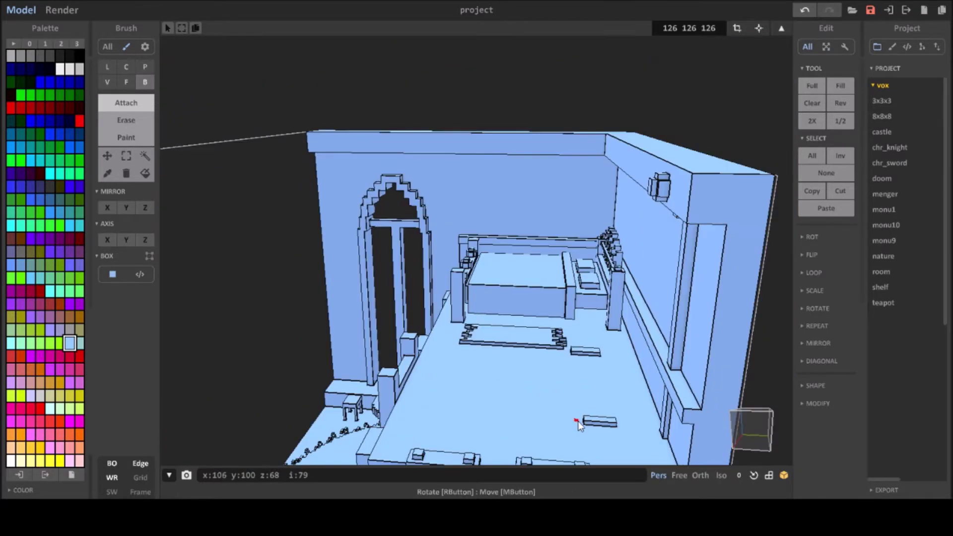
# - Align the view from directly above, then drop to a low view of the desk
pyautogui.moveTo(615, 436)
pyautogui.mouseDown(button='right')
pyautogui.moveTo(451, 211)
pyautogui.moveTo(627, 200)
pyautogui.mouseUp(button='right')
pyautogui.scroll(3, 606, 282)
pyautogui.click(126, 120)
pyautogui.moveTo(710, 195)
pyautogui.mouseDown(button='right')
pyautogui.moveTo(419, 207)
pyautogui.moveTo(510, 255)
pyautogui.moveTo(598, 254)
pyautogui.moveTo(415, 276)
pyautogui.moveTo(442, 304)
pyautogui.moveTo(484, 302)
pyautogui.moveTo(670, 377)
pyautogui.moveTo(588, 439)
pyautogui.moveTo(434, 351)
pyautogui.moveTo(683, 297)
pyautogui.moveTo(617, 340)
pyautogui.moveTo(738, 283)
pyautogui.moveTo(710, 314)
pyautogui.moveTo(469, 289)
pyautogui.moveTo(501, 248)
pyautogui.mouseUp(button='right')
pyautogui.scroll(3, 314, 243)
pyautogui.scroll(3, 568, 251)
pyautogui.press('f')
pyautogui.scroll(-3, 683, 302)
pyautogui.press('b')
pyautogui.press('f')
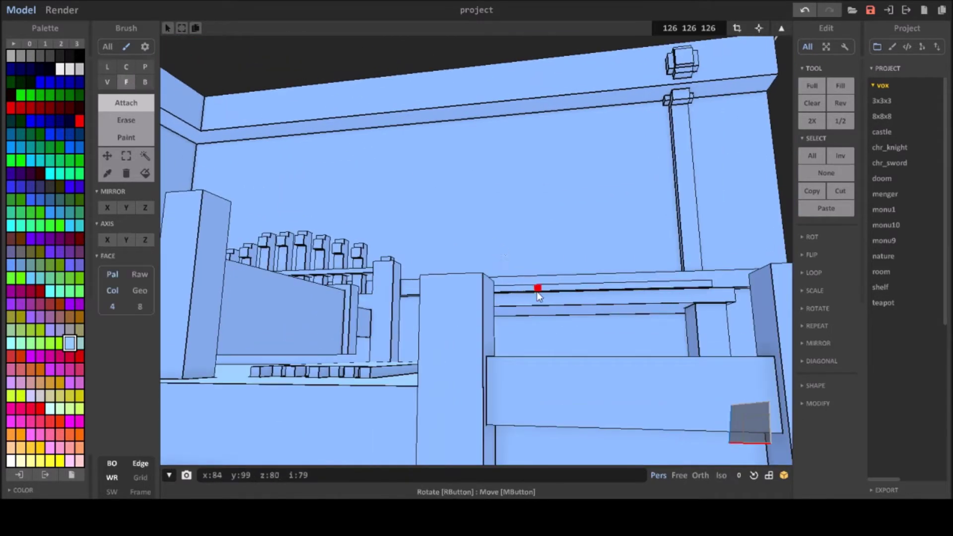
# - Orbit around the bench to a steep view of the wall rail
pyautogui.moveTo(749, 175)
pyautogui.mouseDown(button='right')
pyautogui.moveTo(826, 20)
pyautogui.moveTo(472, 287)
pyautogui.moveTo(599, 311)
pyautogui.moveTo(451, 259)
pyautogui.mouseUp(button='right')
pyautogui.scroll(2, 386, 279)
pyautogui.press('b')
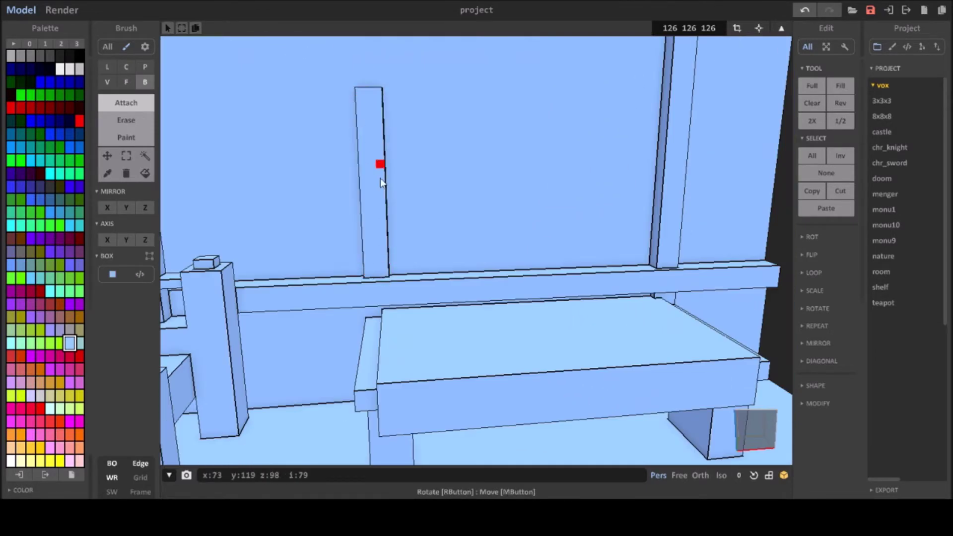
pyautogui.press('b')
pyautogui.moveTo(385, 270); pyautogui.dragTo(372, 204, button='right')
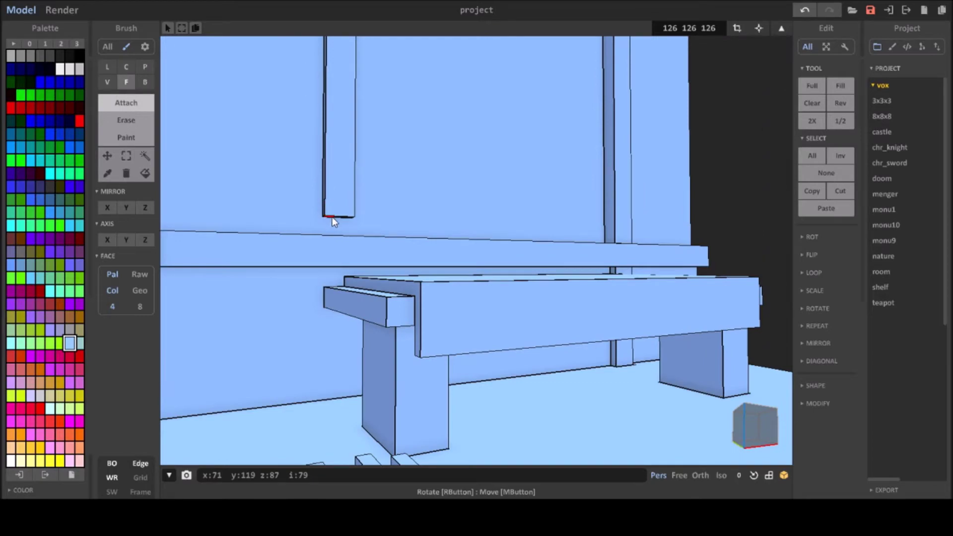
pyautogui.moveTo(467, 261)
pyautogui.mouseDown(button='right')
pyautogui.moveTo(378, 176)
pyautogui.moveTo(547, 201)
pyautogui.moveTo(529, 181)
pyautogui.moveTo(183, 100)
pyautogui.mouseUp(button='right')
pyautogui.press('b')
pyautogui.moveTo(396, 215)
pyautogui.mouseDown(button='right')
pyautogui.moveTo(448, 234)
pyautogui.moveTo(421, 289)
pyautogui.moveTo(462, 124)
pyautogui.moveTo(370, 201)
pyautogui.moveTo(546, 206)
pyautogui.moveTo(372, 149)
pyautogui.moveTo(365, 137)
pyautogui.moveTo(526, 287)
pyautogui.moveTo(301, 278)
pyautogui.moveTo(427, 318)
pyautogui.moveTo(312, 332)
pyautogui.mouseUp(button='right')
pyautogui.press('f')
# - Undo the last edit and place two small shelf boxes on the desk top
pyautogui.hotkey('ctrl', 'z')
pyautogui.press('b')
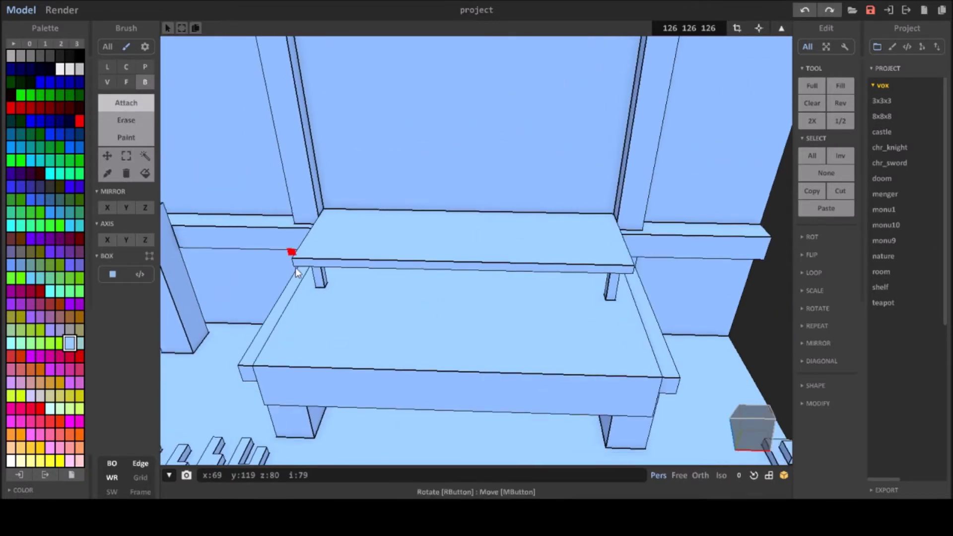
pyautogui.moveTo(288, 320); pyautogui.dragTo(326, 350)
pyautogui.moveTo(326, 350); pyautogui.dragTo(439, 329, button='right')
pyautogui.moveTo(427, 329); pyautogui.dragTo(468, 340)
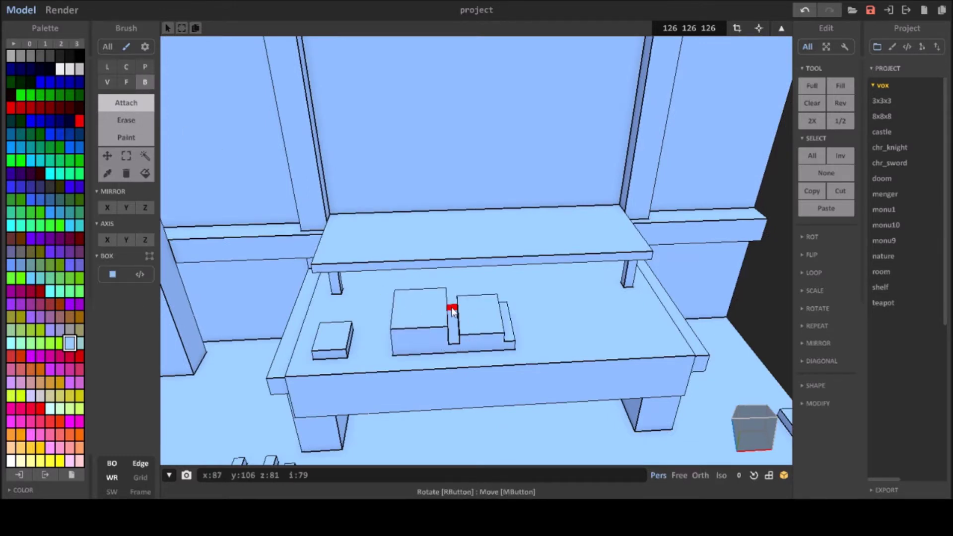
# - Add small blocks to the front of the desk top
pyautogui.click(452, 310)
pyautogui.moveTo(452, 310); pyautogui.dragTo(426, 361, button='right')
pyautogui.click(406, 353)
pyautogui.moveTo(406, 353)
pyautogui.mouseDown(button='right')
pyautogui.moveTo(461, 221)
pyautogui.moveTo(494, 317)
pyautogui.moveTo(523, 288)
pyautogui.moveTo(517, 300)
pyautogui.moveTo(462, 188)
pyautogui.moveTo(446, 249)
pyautogui.mouseUp(button='right')
pyautogui.scroll(-3, 516, 300)
pyautogui.scroll(3, 445, 250)
# - Raise book-like columns of varied heights along the back shelf
pyautogui.moveTo(348, 298)
pyautogui.mouseDown()
pyautogui.moveTo(356, 262)
pyautogui.moveTo(373, 294)
pyautogui.moveTo(375, 266)
pyautogui.mouseUp()
pyautogui.moveTo(397, 298); pyautogui.dragTo(396, 248)
pyautogui.moveTo(412, 294)
pyautogui.mouseDown()
pyautogui.moveTo(433, 267)
pyautogui.moveTo(471, 297)
pyautogui.moveTo(486, 274)
pyautogui.mouseUp()
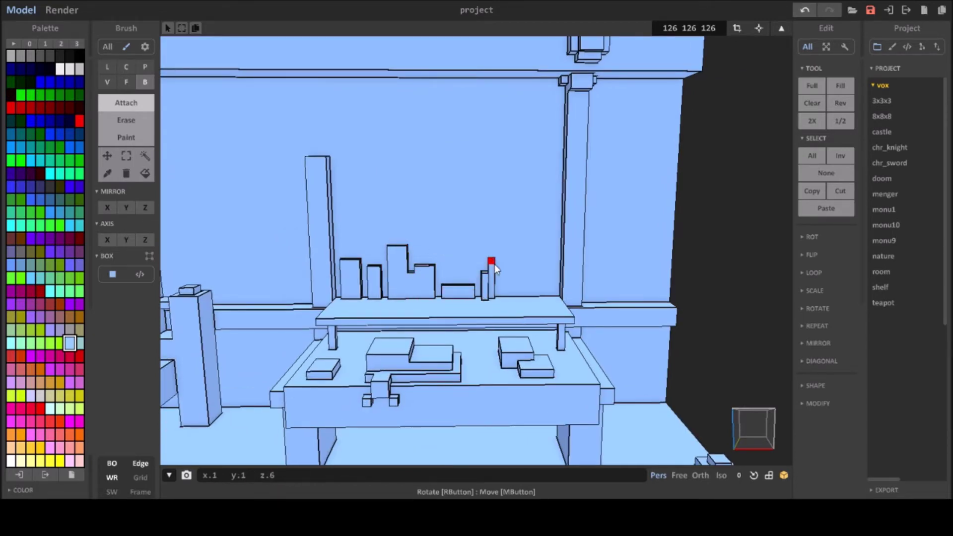
pyautogui.moveTo(542, 295); pyautogui.dragTo(515, 296, button='right')
pyautogui.moveTo(526, 298); pyautogui.dragTo(526, 258)
pyautogui.press('f')
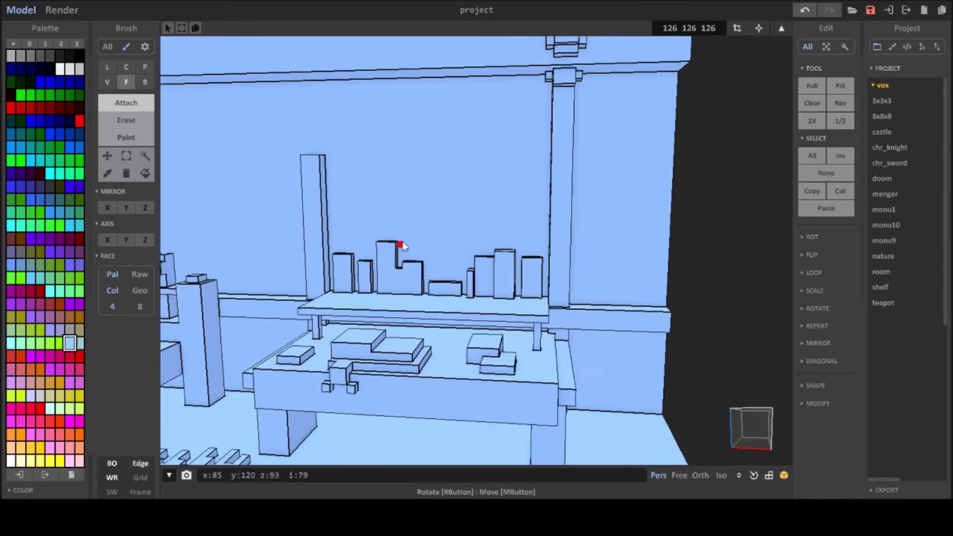
# - Add a small box under the shelf beam and view the shelf from the left
pyautogui.moveTo(504, 289)
pyautogui.mouseDown(button='right')
pyautogui.moveTo(549, 293)
pyautogui.moveTo(353, 181)
pyautogui.moveTo(409, 122)
pyautogui.moveTo(474, 141)
pyautogui.moveTo(342, 113)
pyautogui.moveTo(442, 130)
pyautogui.mouseUp(button='right')
pyautogui.press('b')
pyautogui.moveTo(441, 130); pyautogui.dragTo(463, 134)
pyautogui.moveTo(463, 134)
pyautogui.mouseDown(button='right')
pyautogui.moveTo(341, 366)
pyautogui.moveTo(404, 355)
pyautogui.moveTo(261, 261)
pyautogui.moveTo(308, 204)
pyautogui.moveTo(208, 149)
pyautogui.mouseUp(button='right')
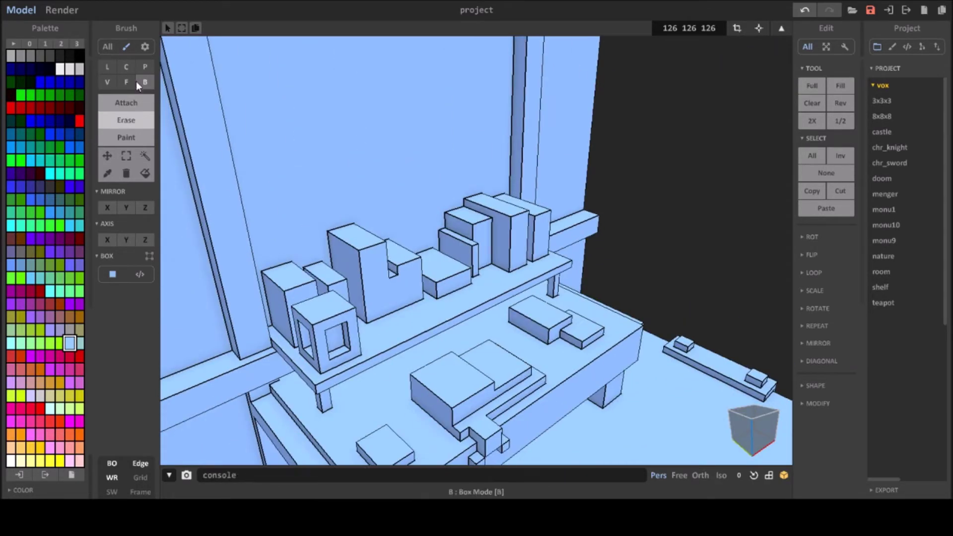
pyautogui.click(126, 102)
pyautogui.scroll(2, 325, 291)
# - Switch to Paint and tune a brown swatch into a muted pinkish brown for the walls
pyautogui.scroll(-5, 326, 291)
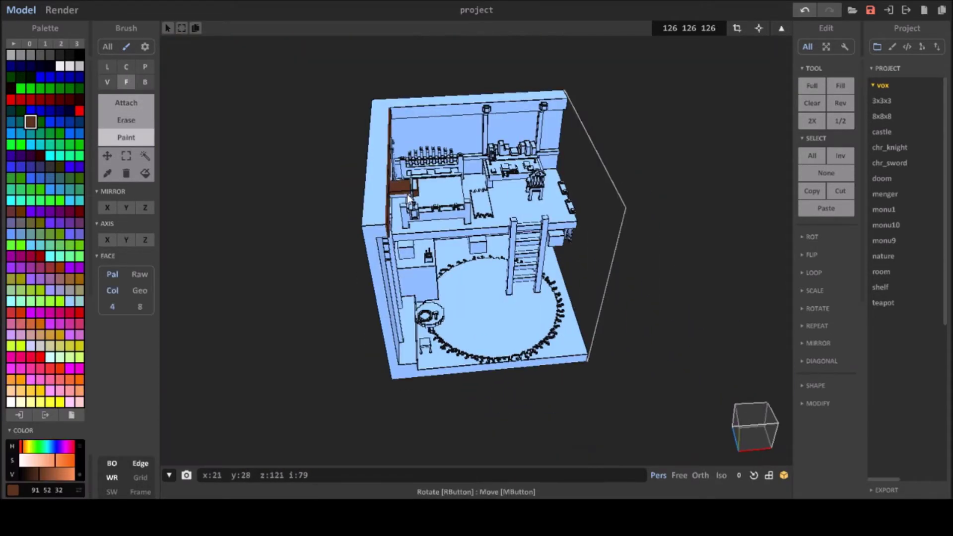
pyautogui.moveTo(498, 169)
pyautogui.mouseDown(button='right')
pyautogui.moveTo(397, 361)
pyautogui.moveTo(529, 322)
pyautogui.moveTo(529, 287)
pyautogui.moveTo(630, 288)
pyautogui.moveTo(566, 362)
pyautogui.moveTo(513, 85)
pyautogui.moveTo(623, 145)
pyautogui.moveTo(407, 165)
pyautogui.moveTo(298, 298)
pyautogui.mouseUp(button='right')
pyautogui.scroll(-2, 397, 361)
pyautogui.scroll(5, 529, 287)
pyautogui.click(831, 11)
pyautogui.click(57, 458)
pyautogui.click(21, 121)
pyautogui.click(70, 463)
pyautogui.scroll(-3, 180, 385)
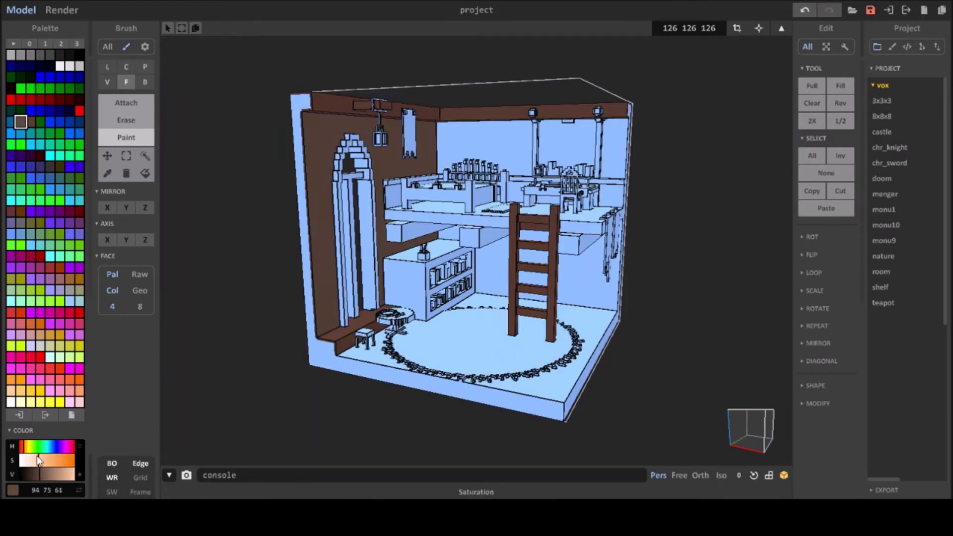
pyautogui.click(63, 463)
pyautogui.moveTo(63, 463); pyautogui.dragTo(27, 461)
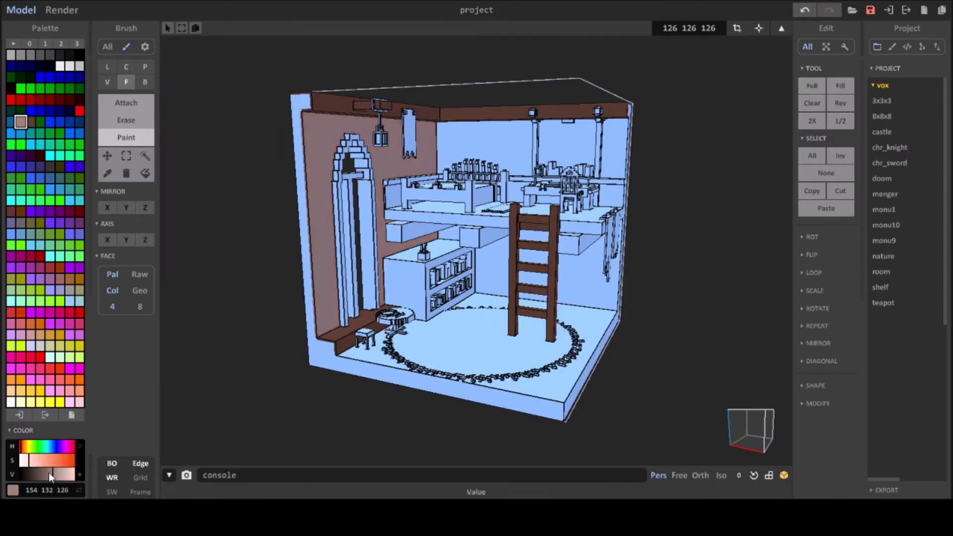
pyautogui.click(47, 475)
# - Try painting the outer side wall, undo it, and return to the Face brush
pyautogui.moveTo(224, 336)
pyautogui.mouseDown(button='right')
pyautogui.moveTo(679, 224)
pyautogui.moveTo(636, 221)
pyautogui.moveTo(644, 238)
pyautogui.mouseUp(button='right')
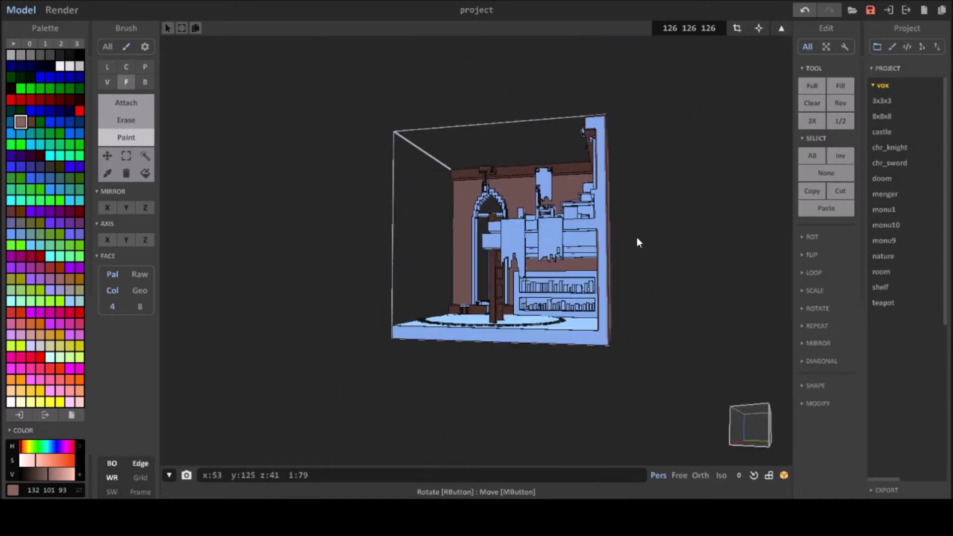
pyautogui.press('b')
pyautogui.moveTo(367, 355); pyautogui.dragTo(432, 310, button='right')
pyautogui.moveTo(432, 309); pyautogui.dragTo(386, 294)
pyautogui.hotkey('ctrl', 'z')
pyautogui.press('f')
pyautogui.moveTo(258, 117); pyautogui.dragTo(437, 174, button='right')
# - Paint the hanging lantern dark brown
pyautogui.scroll(5, 437, 174)
pyautogui.click(40, 121)
pyautogui.moveTo(28, 461); pyautogui.dragTo(66, 463)
pyautogui.click(29, 469)
pyautogui.click(347, 201)
pyautogui.moveTo(347, 201)
pyautogui.mouseDown(button='right')
pyautogui.moveTo(378, 176)
pyautogui.moveTo(585, 213)
pyautogui.moveTo(199, 124)
pyautogui.mouseUp(button='right')
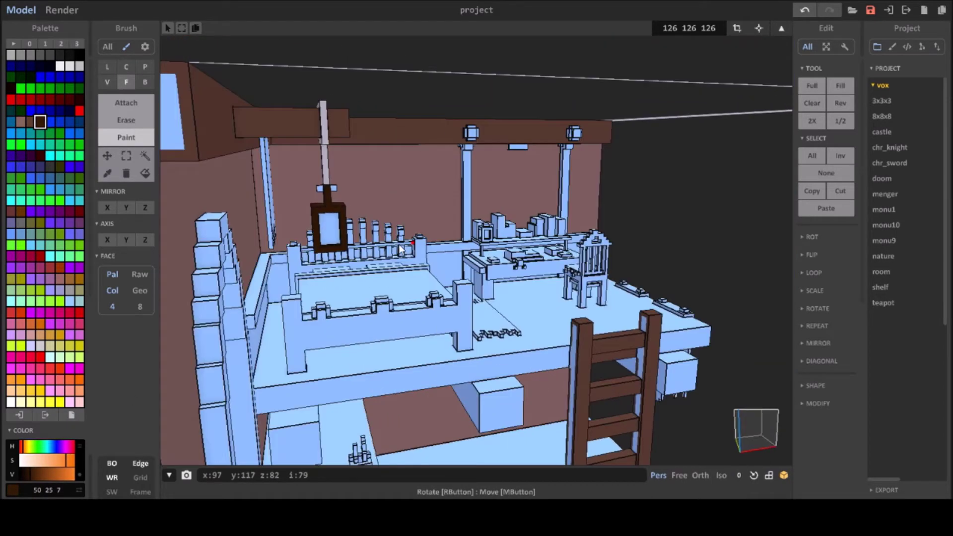
pyautogui.click(79, 66)
pyautogui.scroll(3, 311, 183)
# - Paint the wall banner red and lighten its shade
pyautogui.moveTo(311, 183); pyautogui.dragTo(278, 164, button='right')
pyautogui.click(40, 99)
pyautogui.click(502, 198)
pyautogui.click(57, 469)
pyautogui.scroll(-5, 580, 318)
# - Paint the blocks on the bed bright red, then darken them slightly
pyautogui.moveTo(579, 322)
pyautogui.mouseDown(button='right')
pyautogui.moveTo(559, 258)
pyautogui.moveTo(232, 342)
pyautogui.mouseUp(button='right')
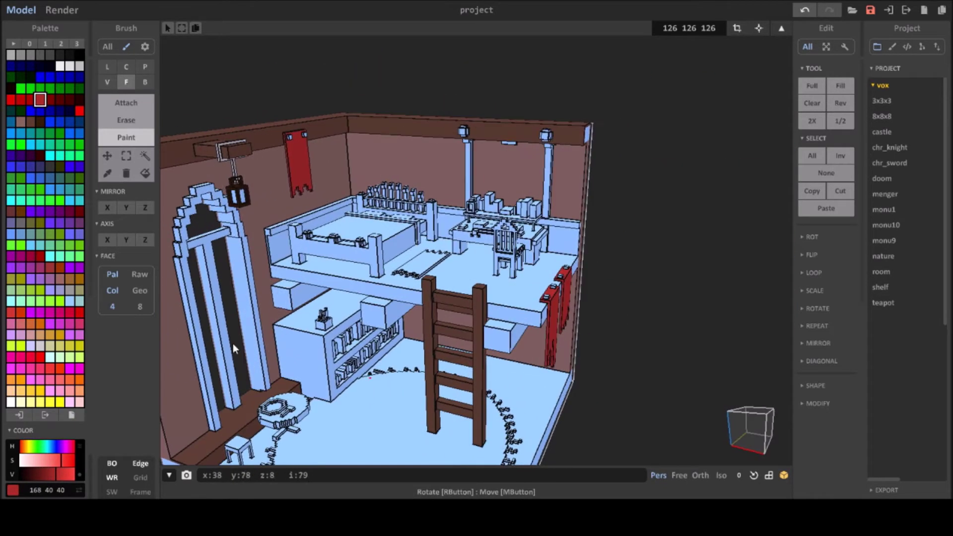
pyautogui.click(21, 99)
pyautogui.moveTo(298, 248); pyautogui.dragTo(362, 253, button='right')
pyautogui.scroll(5, 362, 252)
pyautogui.moveTo(49, 461); pyautogui.dragTo(49, 475)
# - Orbit past the shelf of red books to a wide view of the room
pyautogui.moveTo(348, 248)
pyautogui.mouseDown(button='right')
pyautogui.moveTo(442, 170)
pyautogui.moveTo(932, 182)
pyautogui.mouseUp(button='right')
pyautogui.scroll(-5, 477, 248)
pyautogui.scroll(5, 347, 224)
pyautogui.moveTo(476, 248)
pyautogui.mouseDown(button='right')
pyautogui.moveTo(347, 223)
pyautogui.moveTo(573, 204)
pyautogui.moveTo(654, 158)
pyautogui.mouseUp(button='right')
pyautogui.scroll(-3, 655, 158)
pyautogui.scroll(-5, 487, 94)
pyautogui.moveTo(487, 93)
pyautogui.mouseDown(button='right')
pyautogui.moveTo(630, 200)
pyautogui.moveTo(165, 445)
pyautogui.moveTo(508, 282)
pyautogui.moveTo(598, 265)
pyautogui.moveTo(497, 253)
pyautogui.moveTo(397, 278)
pyautogui.mouseUp(button='right')
pyautogui.scroll(-5, 597, 265)
pyautogui.scroll(3, 576, 258)
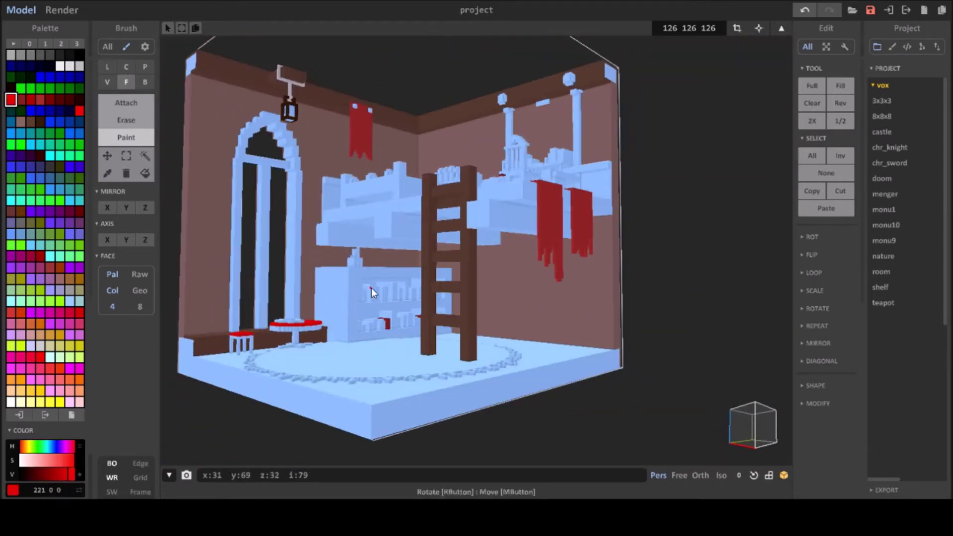
# - Orbit in on the bed and pick an orange colour
pyautogui.scroll(5, 368, 344)
pyautogui.moveTo(367, 345); pyautogui.dragTo(282, 300, button='right')
pyautogui.scroll(-5, 282, 300)
pyautogui.moveTo(494, 267)
pyautogui.mouseDown(button='right')
pyautogui.moveTo(520, 264)
pyautogui.moveTo(359, 246)
pyautogui.moveTo(443, 177)
pyautogui.moveTo(688, 216)
pyautogui.moveTo(236, 265)
pyautogui.moveTo(445, 230)
pyautogui.mouseUp(button='right')
pyautogui.scroll(2, 521, 264)
pyautogui.scroll(4, 359, 246)
pyautogui.keyDown('alt'); pyautogui.click(360, 247); pyautogui.keyUp('alt')
# - Draw orange stepped diamond motifs with the Line brush beneath the orange bar
pyautogui.scroll(3, 236, 265)
pyautogui.scroll(3, 505, 196)
pyautogui.press('l')
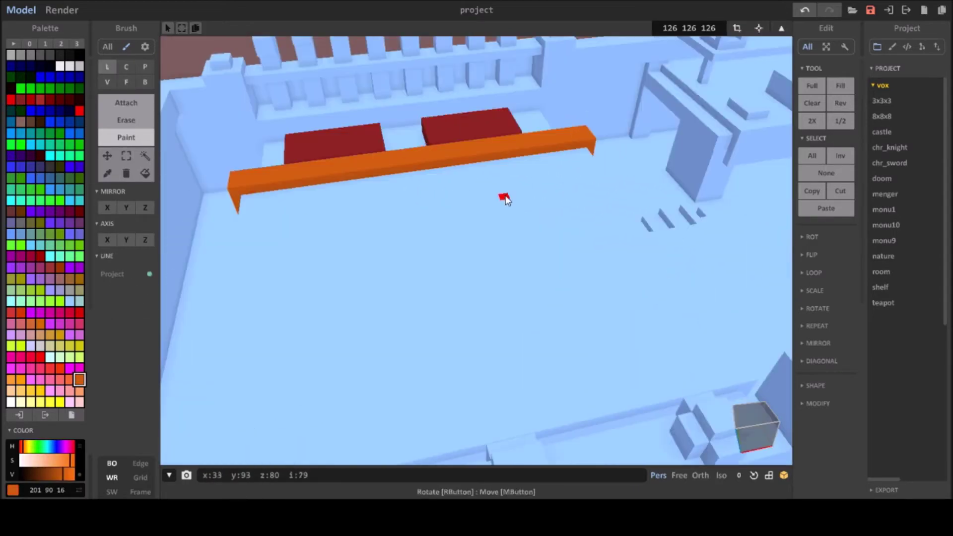
pyautogui.moveTo(542, 170)
pyautogui.mouseDown()
pyautogui.moveTo(556, 181)
pyautogui.moveTo(559, 201)
pyautogui.mouseUp()
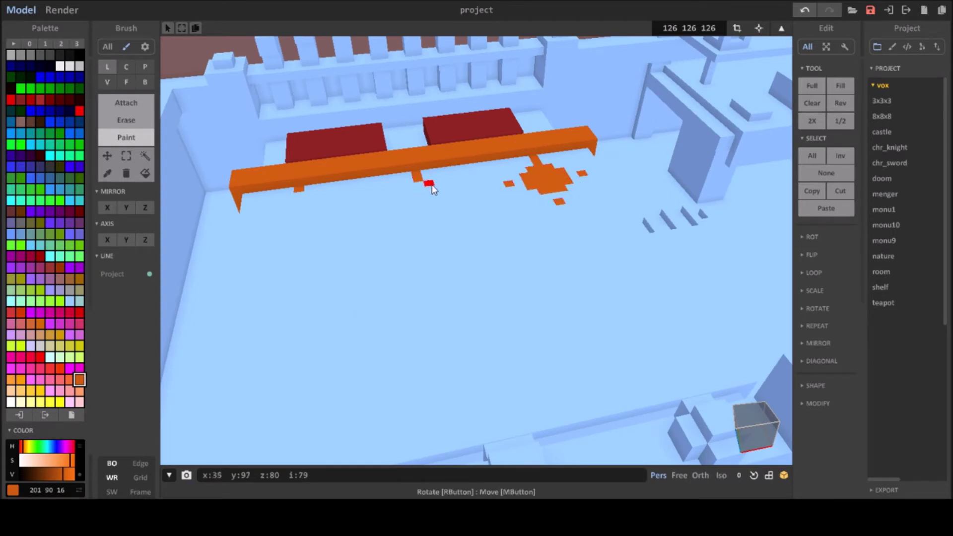
pyautogui.moveTo(431, 188); pyautogui.dragTo(427, 220)
pyautogui.moveTo(298, 196); pyautogui.dragTo(298, 211)
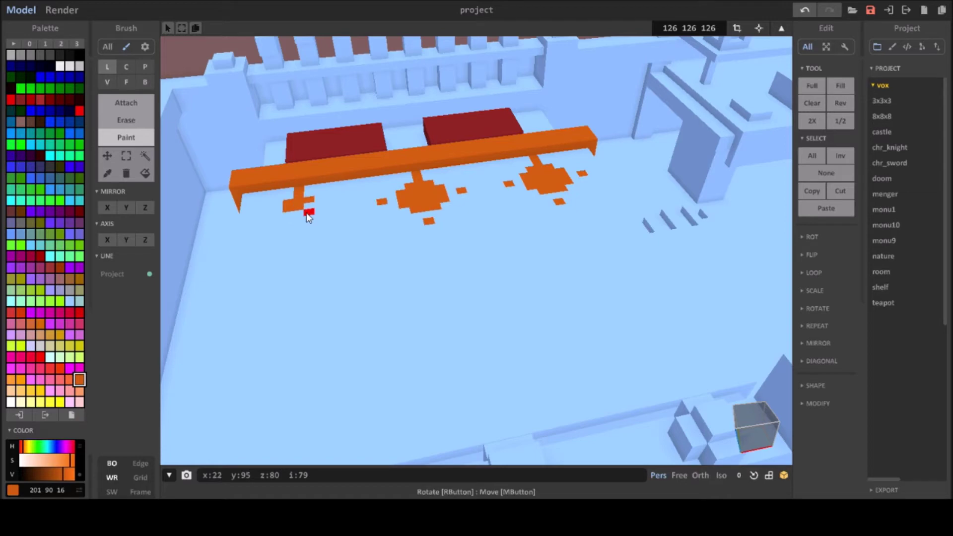
pyautogui.moveTo(300, 227)
pyautogui.mouseDown(button='right')
pyautogui.moveTo(243, 284)
pyautogui.moveTo(236, 259)
pyautogui.moveTo(209, 238)
pyautogui.mouseUp(button='right')
# - Pick a bright red and adjust its shade for the bed top
pyautogui.click(39, 99)
pyautogui.click(70, 99)
pyautogui.moveTo(40, 470); pyautogui.dragTo(75, 474)
# - Paint the bed cover red with the Face brush
pyautogui.press('f')
pyautogui.moveTo(411, 288)
pyautogui.mouseDown(button='right')
pyautogui.moveTo(523, 252)
pyautogui.moveTo(553, 294)
pyautogui.moveTo(252, 296)
pyautogui.mouseUp(button='right')
pyautogui.click(523, 253)
pyautogui.scroll(-5, 491, 141)
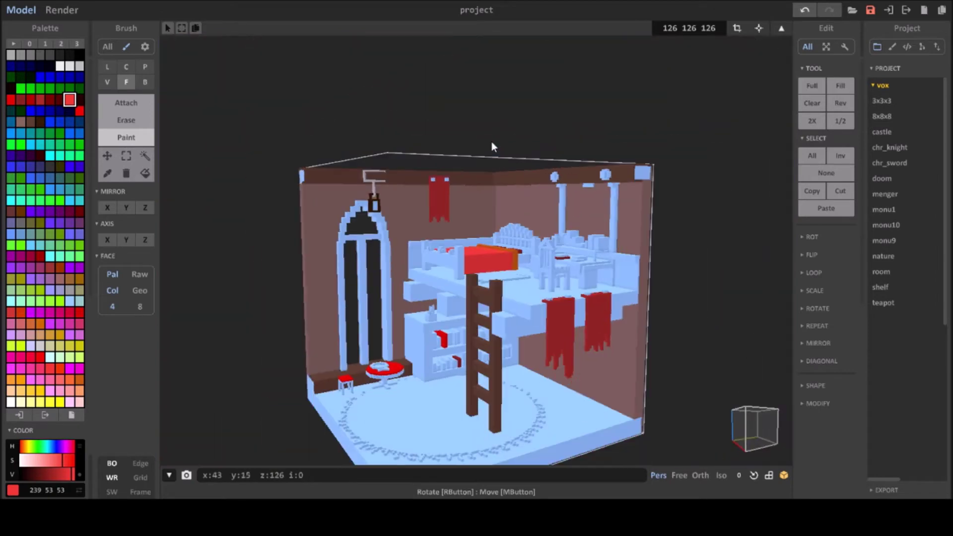
pyautogui.scroll(2, 490, 142)
pyautogui.scroll(-1, 578, 114)
pyautogui.scroll(3, 546, 134)
# - Paint the bed's front rail dark orange-brown
pyautogui.click(59, 268)
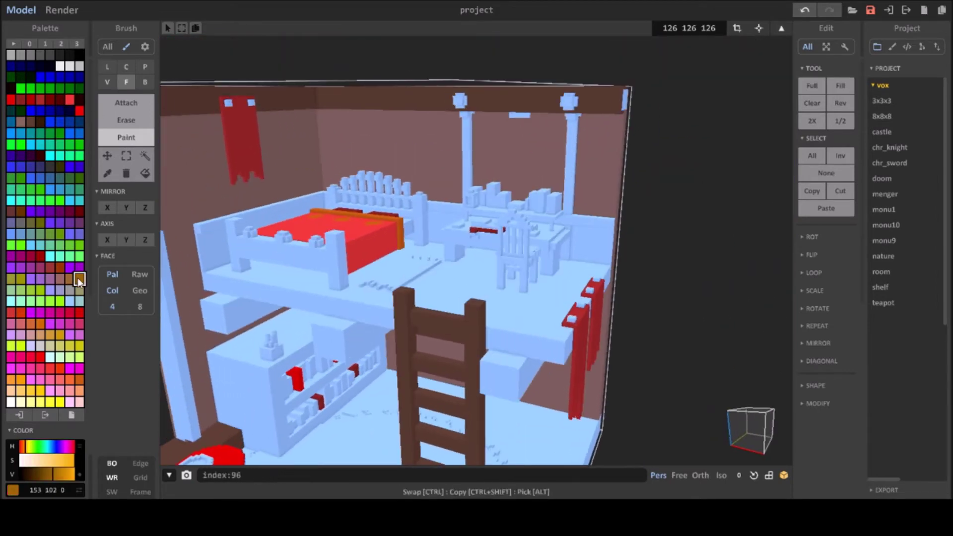
pyautogui.scroll(-3, 398, 249)
pyautogui.click(402, 261)
pyautogui.scroll(3, 402, 261)
pyautogui.scroll(1, 471, 303)
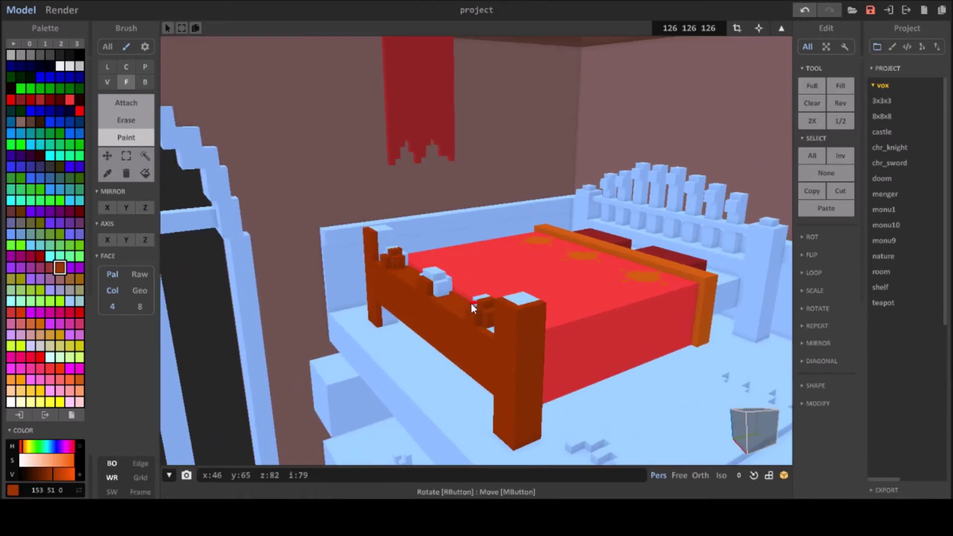
# - Orbit to the headboard and paint its first posts and rail brown
pyautogui.moveTo(471, 303); pyautogui.dragTo(433, 326, button='right')
pyautogui.scroll(3, 649, 278)
pyautogui.moveTo(650, 278); pyautogui.dragTo(604, 341, button='right')
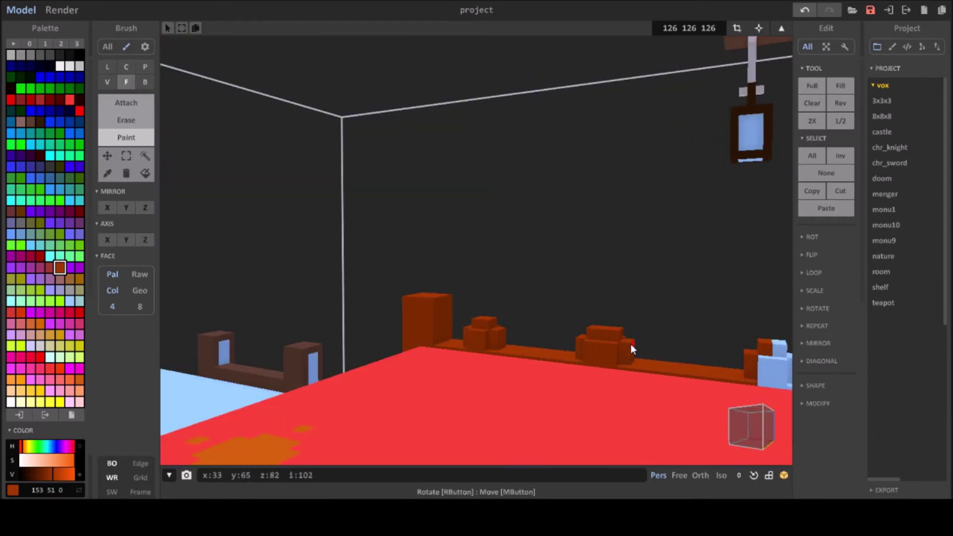
pyautogui.scroll(-5, 630, 344)
pyautogui.moveTo(392, 258); pyautogui.dragTo(699, 300, button='right')
pyautogui.scroll(2, 746, 323)
pyautogui.scroll(3, 711, 388)
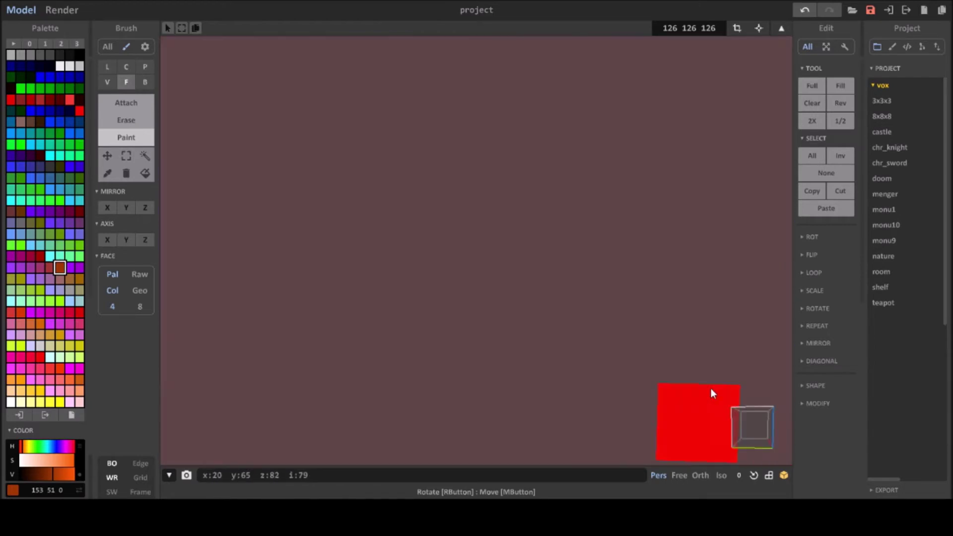
pyautogui.scroll(-5, 324, 307)
pyautogui.click(235, 182)
pyautogui.click(268, 204)
pyautogui.moveTo(268, 204)
pyautogui.mouseDown(button='right')
pyautogui.moveTo(349, 262)
pyautogui.moveTo(627, 269)
pyautogui.mouseUp(button='right')
pyautogui.click(294, 273)
# - Paint the remaining light-blue headboard posts and gaps brown
pyautogui.scroll(2, 288, 197)
pyautogui.click(497, 228)
pyautogui.click(396, 271)
pyautogui.click(663, 212)
pyautogui.moveTo(664, 212)
pyautogui.mouseDown(button='right')
pyautogui.moveTo(307, 179)
pyautogui.moveTo(425, 134)
pyautogui.moveTo(259, 177)
pyautogui.mouseUp(button='right')
pyautogui.moveTo(259, 176)
pyautogui.mouseDown()
pyautogui.moveTo(401, 148)
pyautogui.moveTo(447, 149)
pyautogui.mouseUp()
pyautogui.moveTo(447, 149)
pyautogui.mouseDown(button='right')
pyautogui.moveTo(495, 195)
pyautogui.moveTo(374, 202)
pyautogui.moveTo(446, 174)
pyautogui.moveTo(314, 139)
pyautogui.mouseUp(button='right')
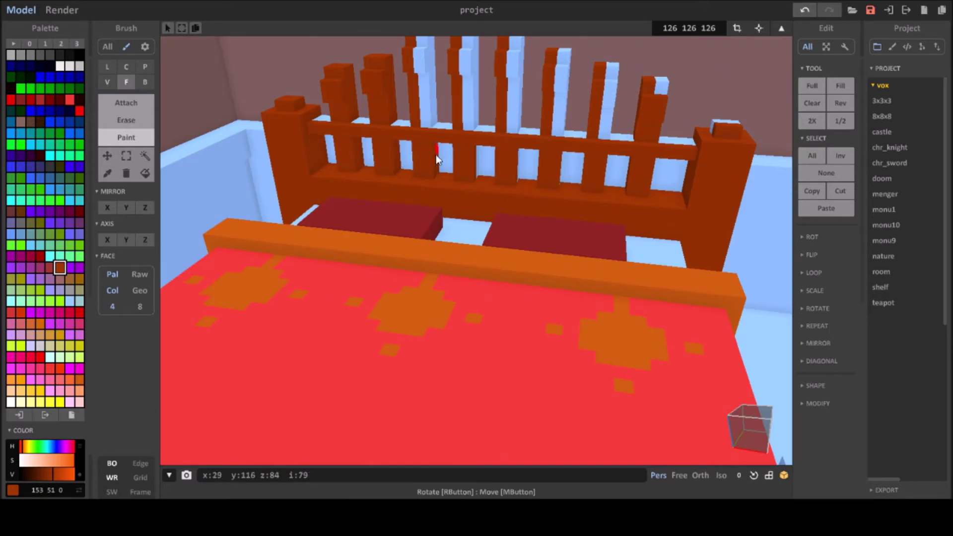
pyautogui.moveTo(437, 155); pyautogui.dragTo(667, 86)
pyautogui.moveTo(668, 85); pyautogui.dragTo(566, 194, button='right')
pyautogui.moveTo(522, 143)
pyautogui.mouseDown()
pyautogui.moveTo(681, 259)
pyautogui.moveTo(538, 219)
pyautogui.mouseUp()
pyautogui.moveTo(538, 219)
pyautogui.mouseDown(button='right')
pyautogui.moveTo(691, 215)
pyautogui.moveTo(640, 227)
pyautogui.moveTo(624, 115)
pyautogui.moveTo(776, 244)
pyautogui.moveTo(701, 139)
pyautogui.moveTo(697, 223)
pyautogui.moveTo(748, 218)
pyautogui.moveTo(687, 298)
pyautogui.moveTo(480, 312)
pyautogui.moveTo(296, 368)
pyautogui.moveTo(363, 266)
pyautogui.mouseUp(button='right')
# - Select dark brown and orbit around the bed to check the paintwork
pyautogui.keyDown('alt'); pyautogui.click(480, 312); pyautogui.keyUp('alt')
pyautogui.click(11, 122)
pyautogui.moveTo(397, 297)
pyautogui.mouseDown(button='right')
pyautogui.moveTo(596, 223)
pyautogui.moveTo(745, 149)
pyautogui.mouseUp(button='right')
pyautogui.moveTo(744, 348); pyautogui.dragTo(546, 268, button='right')
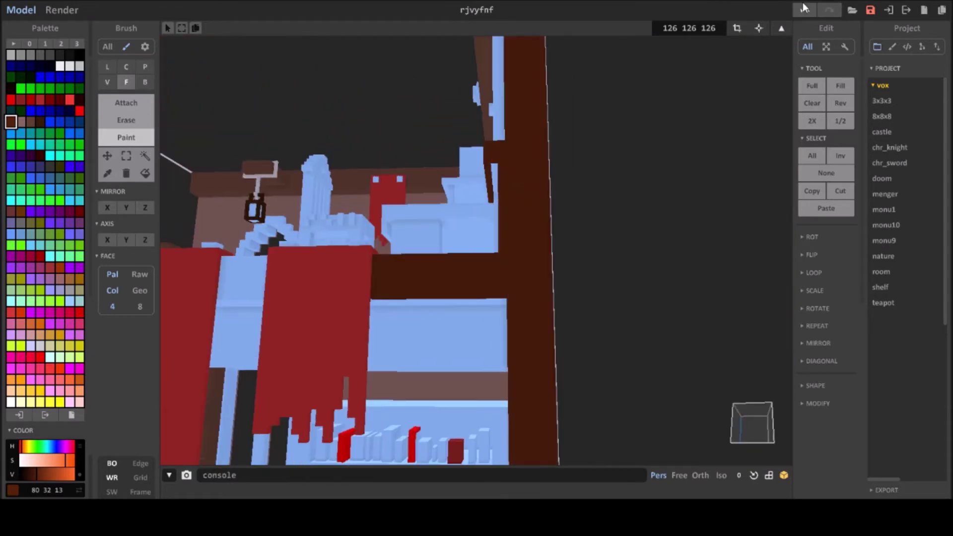
pyautogui.moveTo(582, 75)
pyautogui.mouseDown(button='right')
pyautogui.moveTo(583, 176)
pyautogui.moveTo(673, 193)
pyautogui.moveTo(800, 2)
pyautogui.moveTo(675, 140)
pyautogui.mouseUp(button='right')
pyautogui.moveTo(552, 146); pyautogui.dragTo(552, 195, button='right')
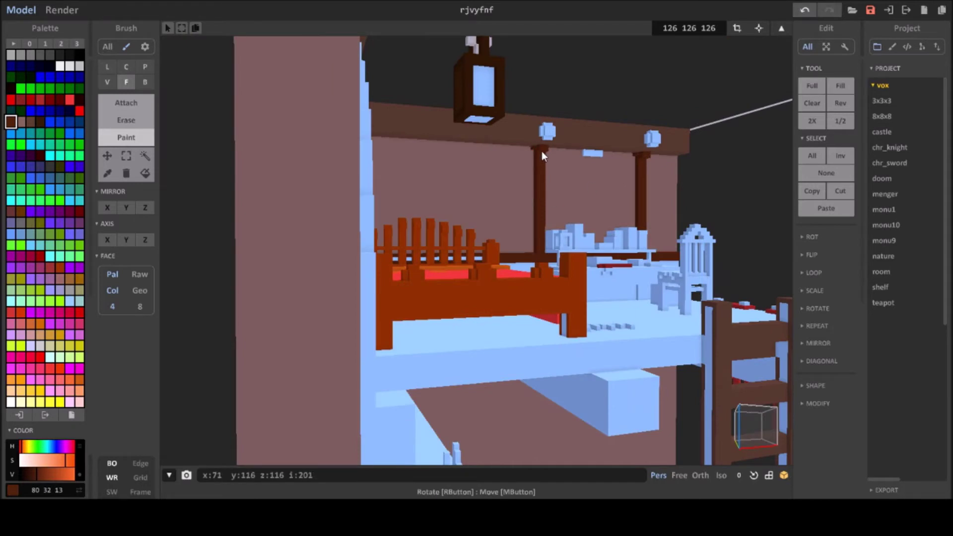
pyautogui.scroll(-3, 546, 139)
pyautogui.scroll(-5, 555, 150)
pyautogui.scroll(2, 618, 148)
pyautogui.scroll(2, 695, 119)
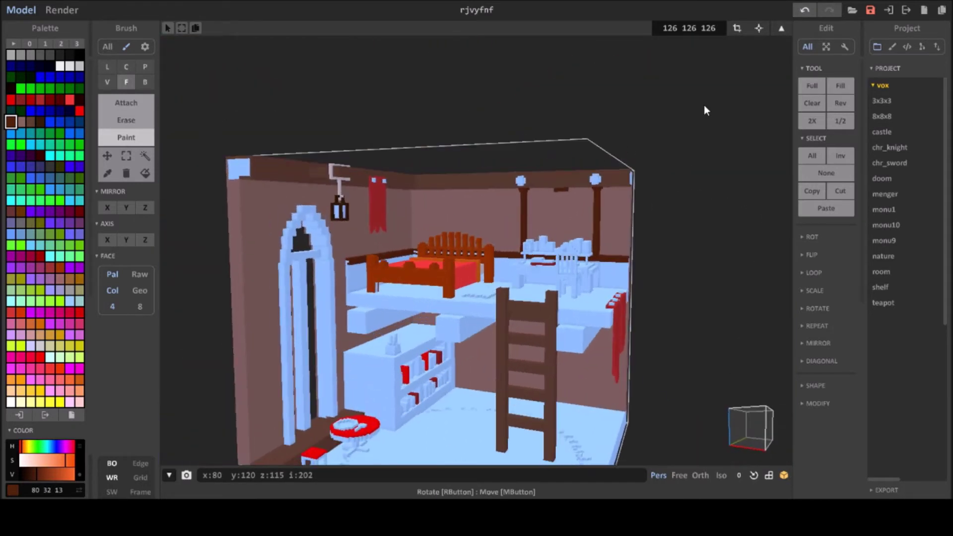
pyautogui.moveTo(706, 110); pyautogui.dragTo(507, 163, button='right')
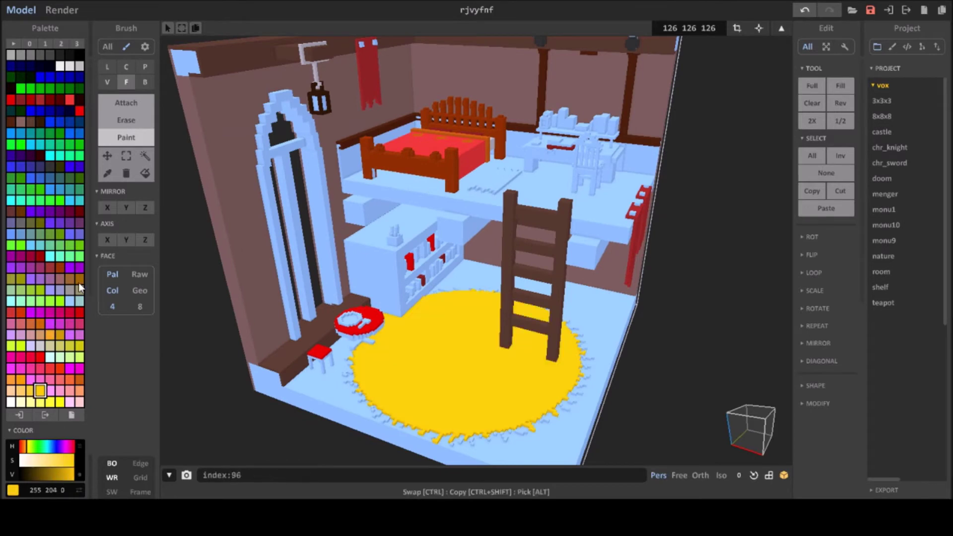
# - Recolour the yellow rug orange and add a darker-orange disc with the circle brush
pyautogui.click(49, 334)
pyautogui.click(478, 389)
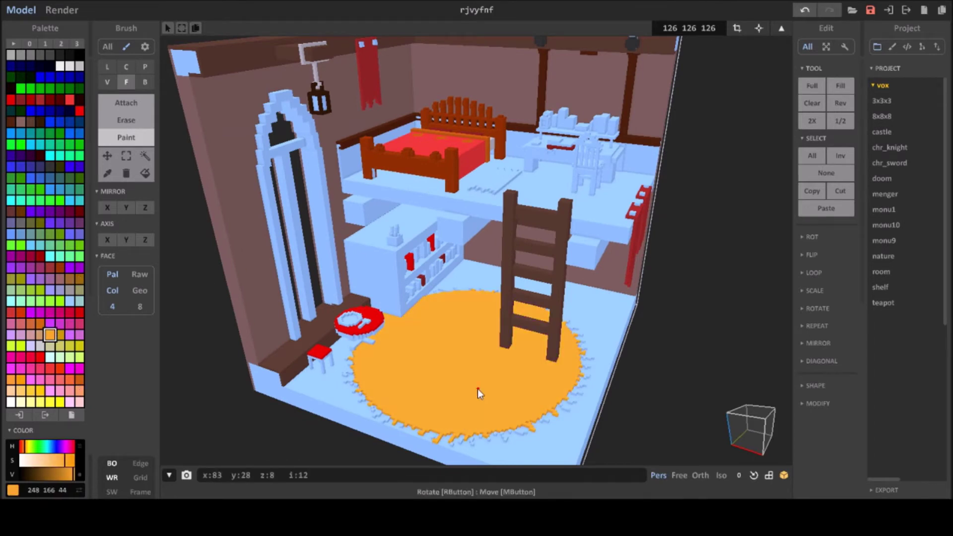
pyautogui.press('c')
pyautogui.moveTo(466, 362); pyautogui.dragTo(507, 418)
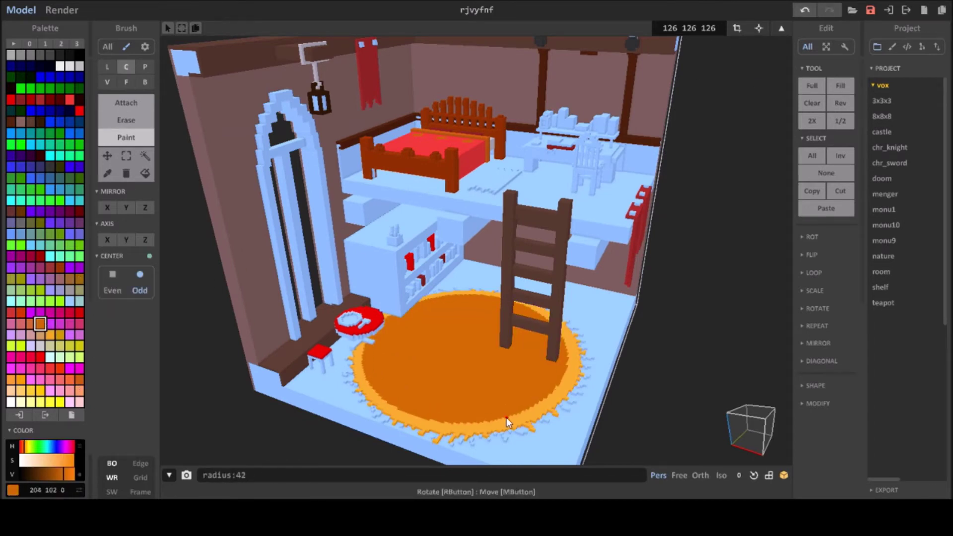
# - Add alternating light and dark orange rings, finishing with a light-orange centre
pyautogui.click(50, 334)
pyautogui.moveTo(467, 362); pyautogui.dragTo(509, 408)
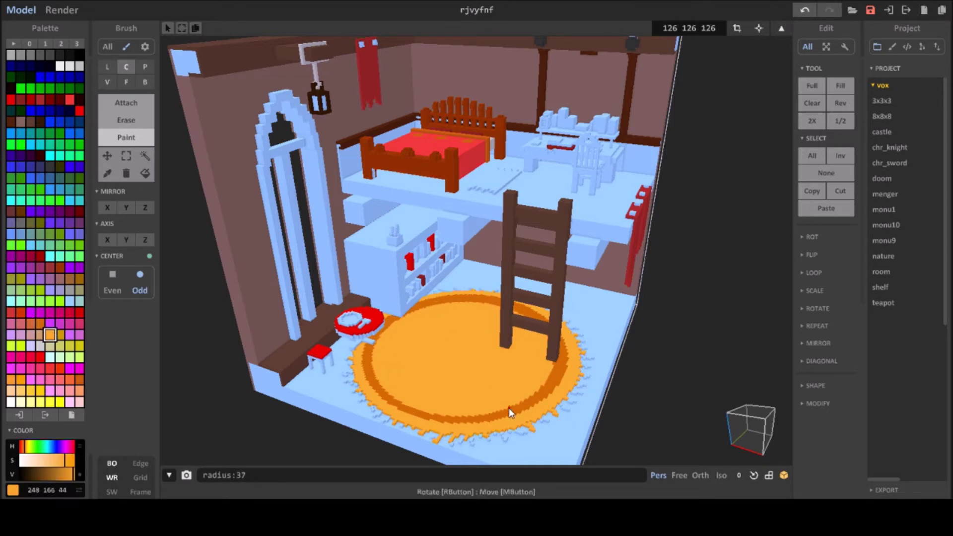
pyautogui.keyDown('alt'); pyautogui.click(508, 408); pyautogui.keyUp('alt')
pyautogui.moveTo(470, 347); pyautogui.dragTo(401, 355)
pyautogui.click(49, 334)
pyautogui.moveTo(466, 361); pyautogui.dragTo(496, 377)
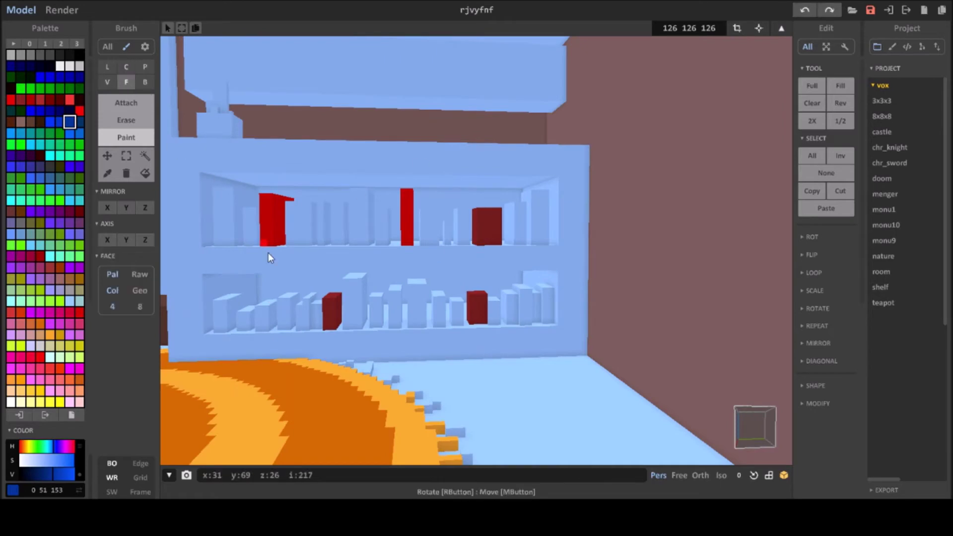
# - Paint several bookshelf books blue
pyautogui.click(286, 312)
pyautogui.moveTo(286, 312)
pyautogui.mouseDown(button='right')
pyautogui.moveTo(314, 294)
pyautogui.moveTo(268, 325)
pyautogui.mouseUp(button='right')
pyautogui.click(379, 225)
pyautogui.moveTo(379, 226)
pyautogui.mouseDown(button='right')
pyautogui.moveTo(694, 162)
pyautogui.moveTo(332, 175)
pyautogui.moveTo(408, 120)
pyautogui.mouseUp(button='right')
pyautogui.click(40, 111)
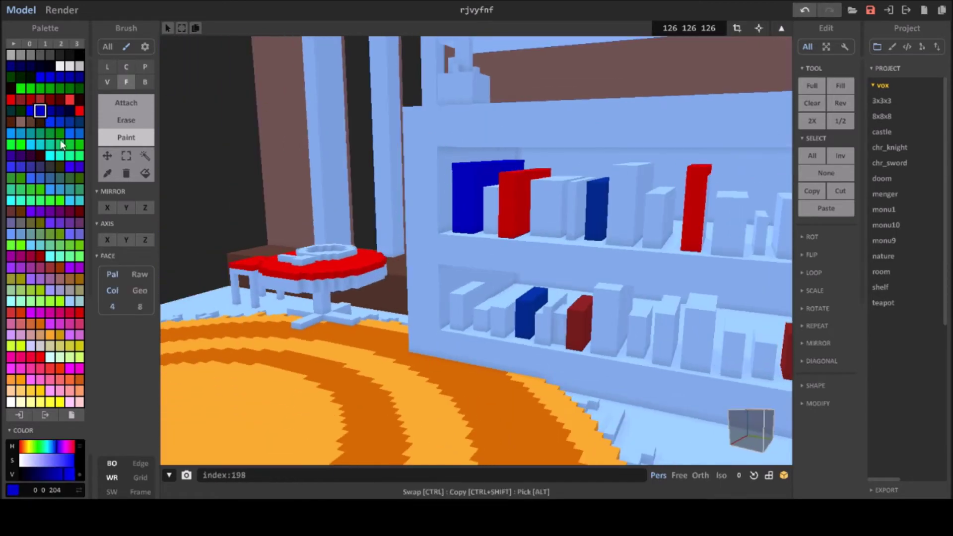
# - Paint one shelf book green
pyautogui.click(50, 134)
pyautogui.click(463, 298)
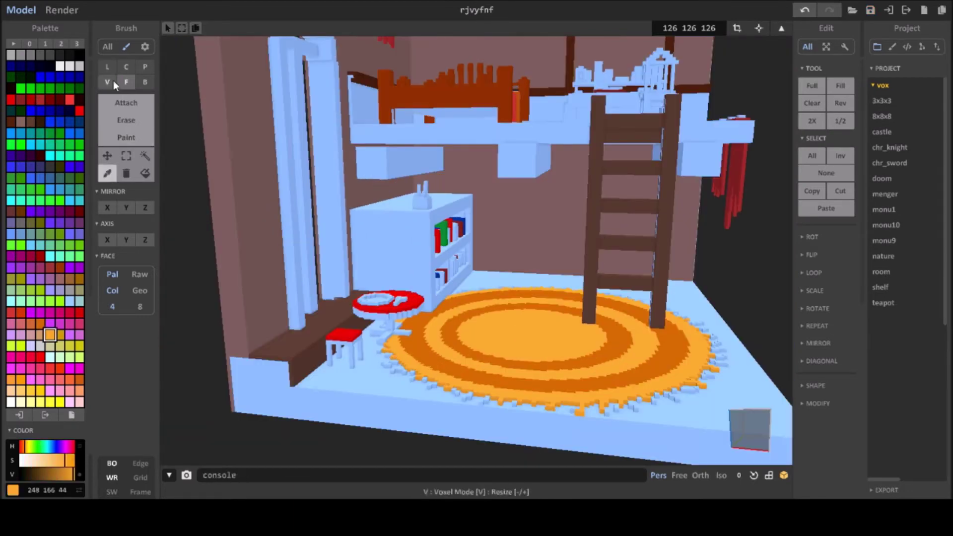
pyautogui.moveTo(233, 228); pyautogui.dragTo(353, 311, button='right')
pyautogui.keyDown('alt'); pyautogui.click(353, 312); pyautogui.keyUp('alt')
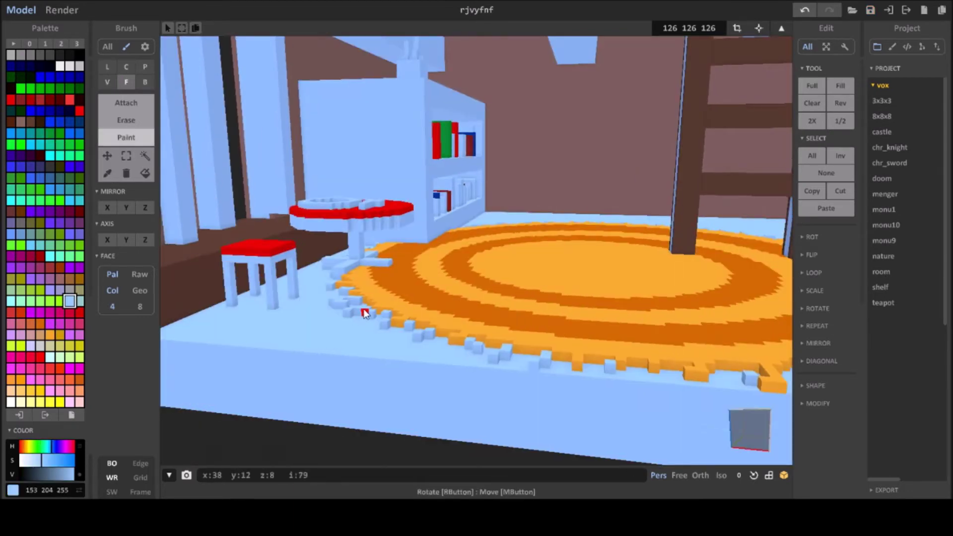
pyautogui.scroll(3, 358, 315)
# - Paint the rug's fringe tufts orange, undoing an accidental floor fill
pyautogui.keyDown('alt'); pyautogui.click(277, 385); pyautogui.keyUp('alt')
pyautogui.moveTo(276, 385); pyautogui.dragTo(245, 310)
pyautogui.moveTo(245, 309); pyautogui.dragTo(499, 335, button='right')
pyautogui.click(500, 333)
pyautogui.click(804, 9)
# - Orbit low around the rug, ladder and table to inspect the fringe
pyautogui.moveTo(750, 340); pyautogui.dragTo(410, 268, button='right')
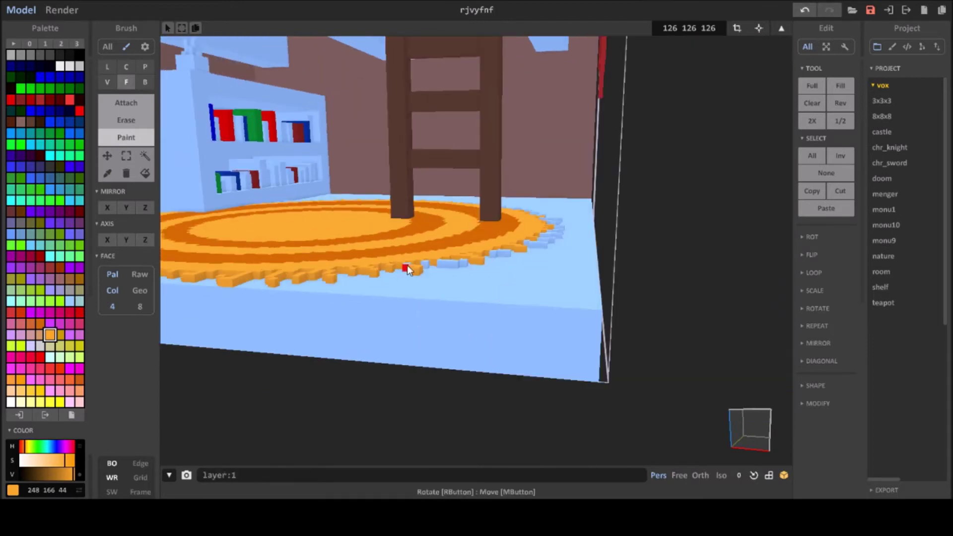
pyautogui.moveTo(491, 253); pyautogui.dragTo(436, 290, button='right')
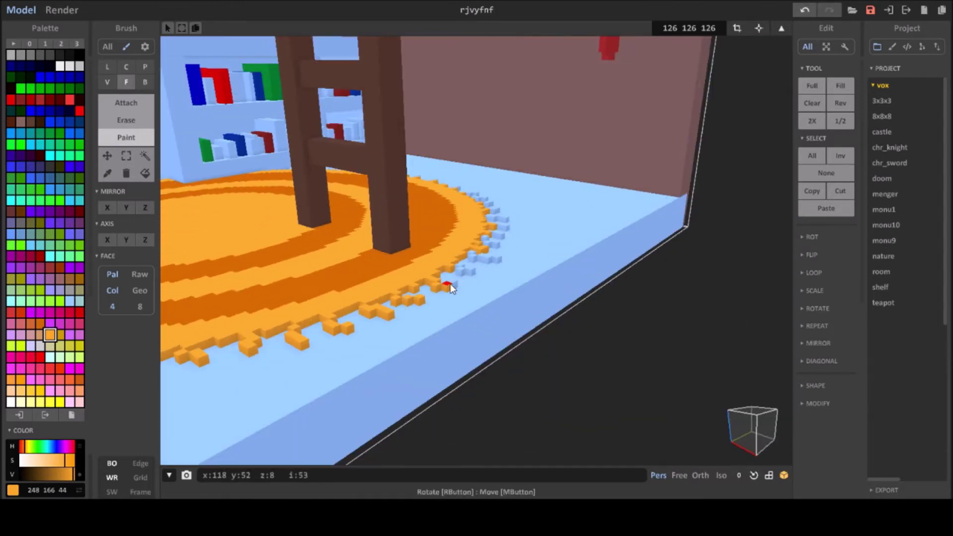
pyautogui.moveTo(485, 208); pyautogui.dragTo(554, 205, button='right')
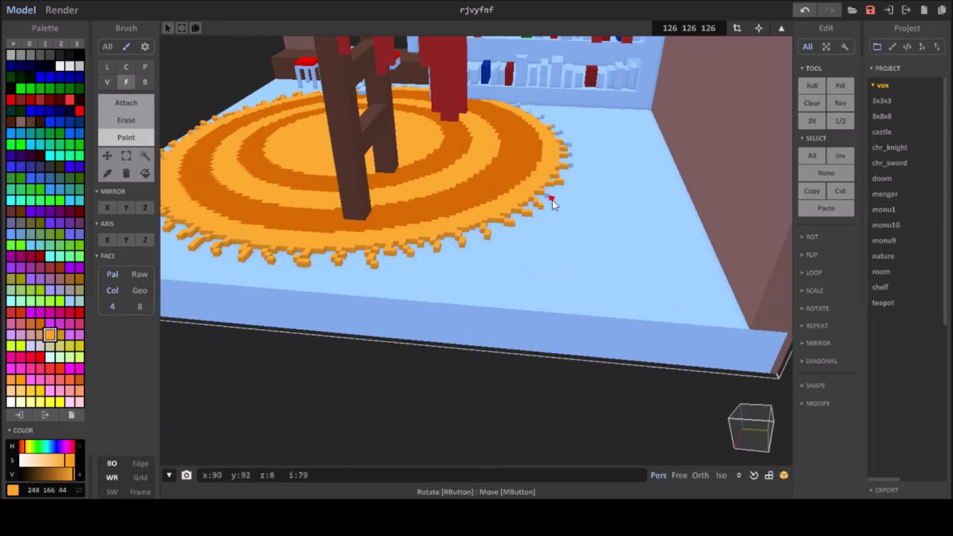
pyautogui.scroll(5, 553, 200)
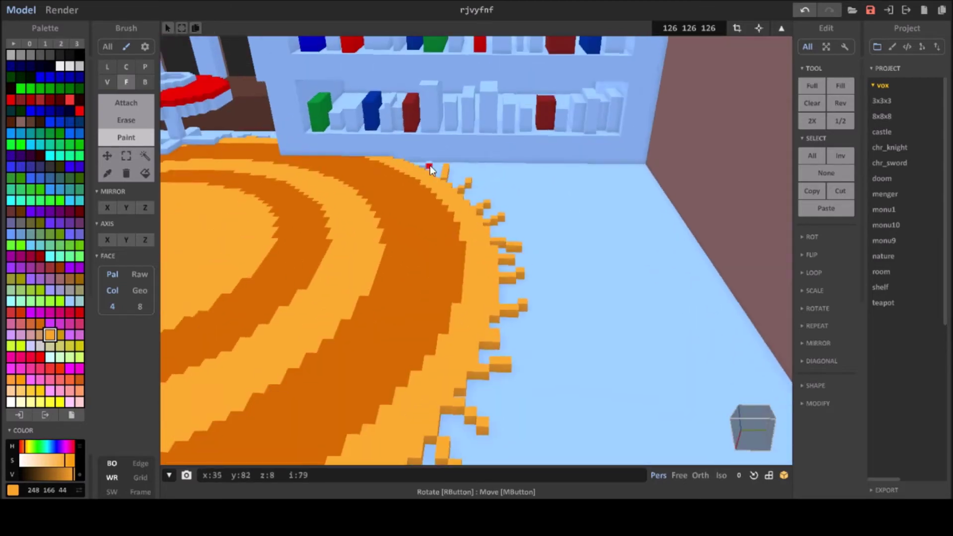
pyautogui.scroll(-5, 430, 169)
pyautogui.moveTo(430, 169)
pyautogui.mouseDown(button='right')
pyautogui.moveTo(405, 214)
pyautogui.moveTo(416, 276)
pyautogui.moveTo(422, 252)
pyautogui.mouseUp(button='right')
pyautogui.scroll(-5, 489, 231)
pyautogui.scroll(5, 489, 230)
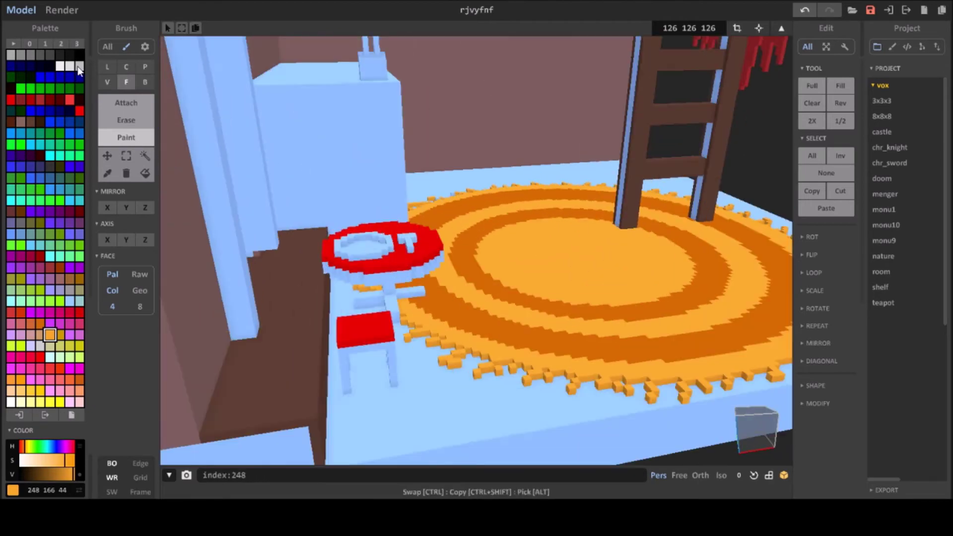
# - Select the dark grey colour and switch to picking colours from the model
pyautogui.click(50, 54)
pyautogui.scroll(-3, 377, 322)
pyautogui.scroll(-3, 407, 318)
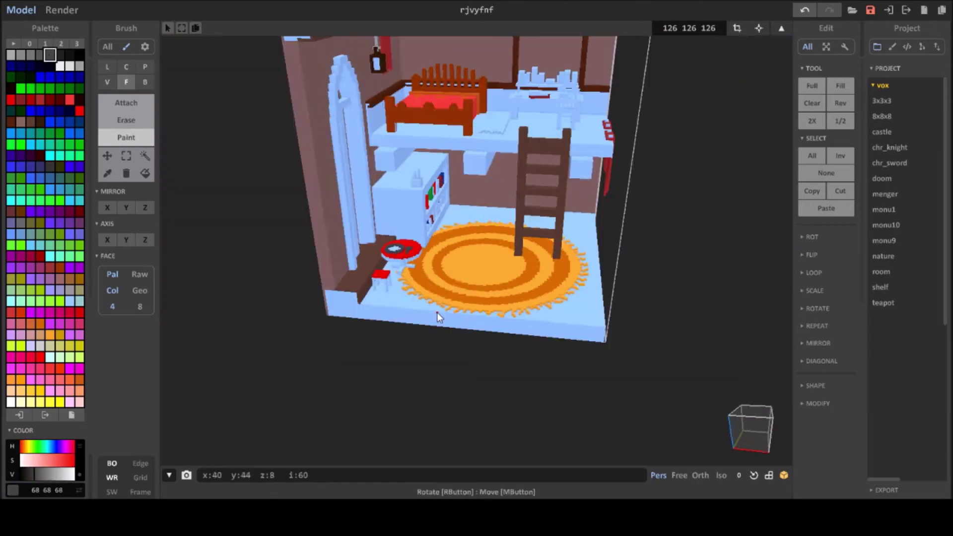
pyautogui.scroll(-2, 437, 317)
pyautogui.scroll(4, 511, 207)
pyautogui.scroll(3, 511, 207)
pyautogui.click(107, 173)
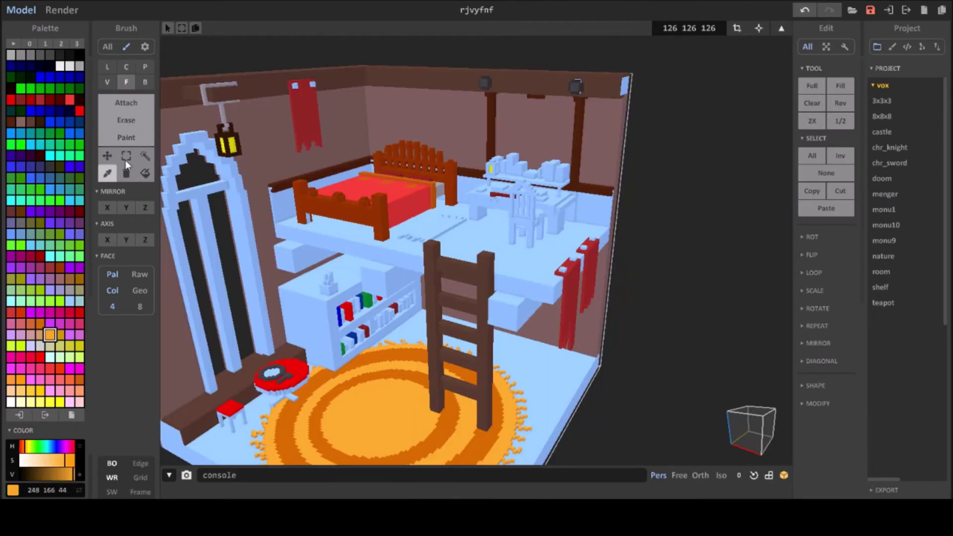
# - Paint a darker-orange rectangular border on the loft-floor mat with the Box brush
pyautogui.press('b')
pyautogui.click(351, 290)
pyautogui.scroll(3, 355, 261)
pyautogui.moveTo(352, 290)
pyautogui.mouseDown(button='right')
pyautogui.moveTo(359, 231)
pyautogui.moveTo(295, 211)
pyautogui.moveTo(356, 276)
pyautogui.mouseUp(button='right')
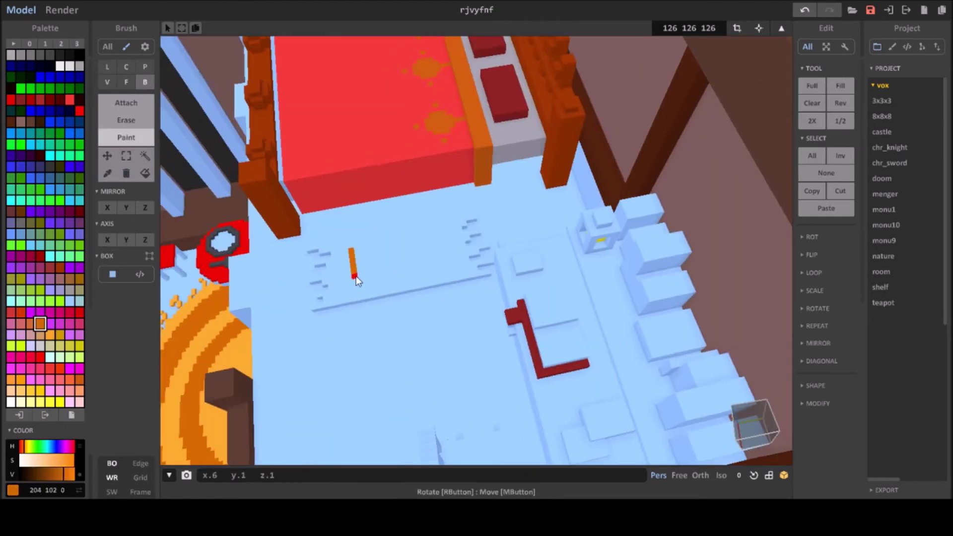
pyautogui.moveTo(363, 292)
pyautogui.mouseDown()
pyautogui.moveTo(436, 273)
pyautogui.moveTo(456, 243)
pyautogui.moveTo(377, 262)
pyautogui.mouseUp()
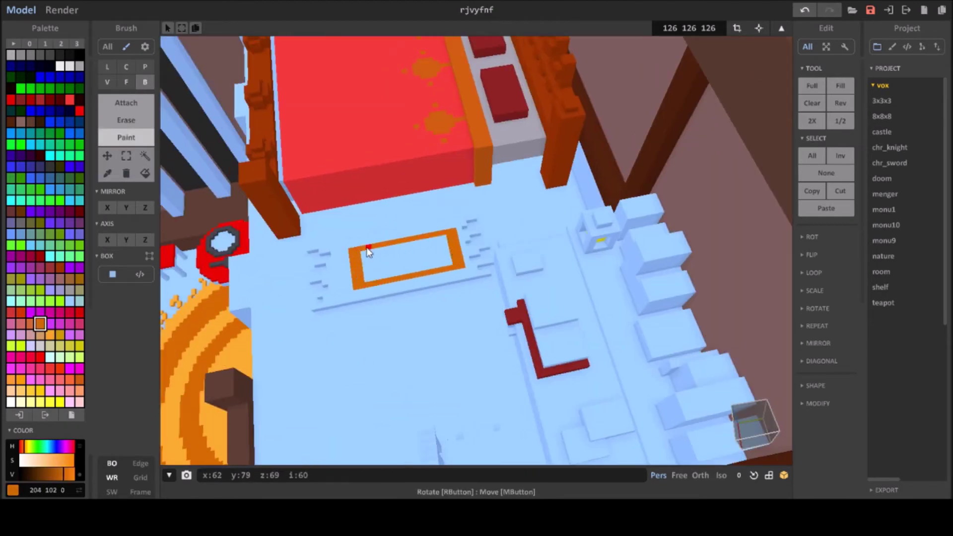
pyautogui.scroll(-2, 377, 262)
pyautogui.moveTo(376, 262); pyautogui.dragTo(318, 214, button='right')
# - Paint the door arch frame darker brown with the Face brush
pyautogui.click(126, 83)
pyautogui.moveTo(377, 214)
pyautogui.mouseDown(button='right')
pyautogui.moveTo(479, 205)
pyautogui.moveTo(456, 184)
pyautogui.moveTo(466, 151)
pyautogui.moveTo(441, 176)
pyautogui.moveTo(380, 201)
pyautogui.moveTo(297, 164)
pyautogui.moveTo(297, 229)
pyautogui.mouseUp(button='right')
pyautogui.keyDown('alt'); pyautogui.click(376, 201); pyautogui.keyUp('alt')
pyautogui.click(30, 121)
pyautogui.click(283, 143)
pyautogui.scroll(5, 455, 113)
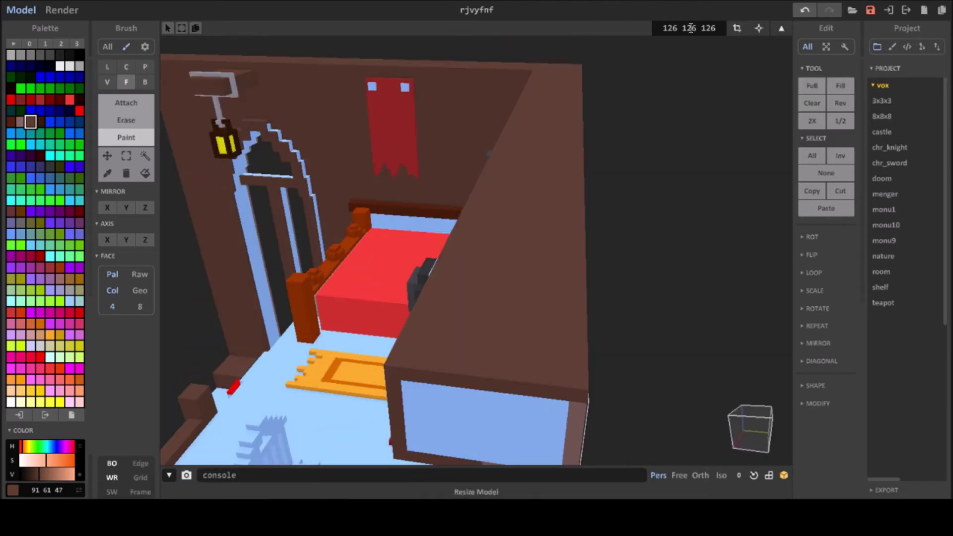
# - Move in toward the lantern and door, trying greyish-brown and darker brown swatches
pyautogui.scroll(-5, 282, 197)
pyautogui.moveTo(311, 226)
pyautogui.mouseDown(button='right')
pyautogui.moveTo(278, 188)
pyautogui.moveTo(332, 201)
pyautogui.moveTo(319, 192)
pyautogui.mouseUp(button='right')
pyautogui.click(20, 121)
pyautogui.scroll(5, 338, 227)
pyautogui.moveTo(339, 226); pyautogui.dragTo(332, 212, button='right')
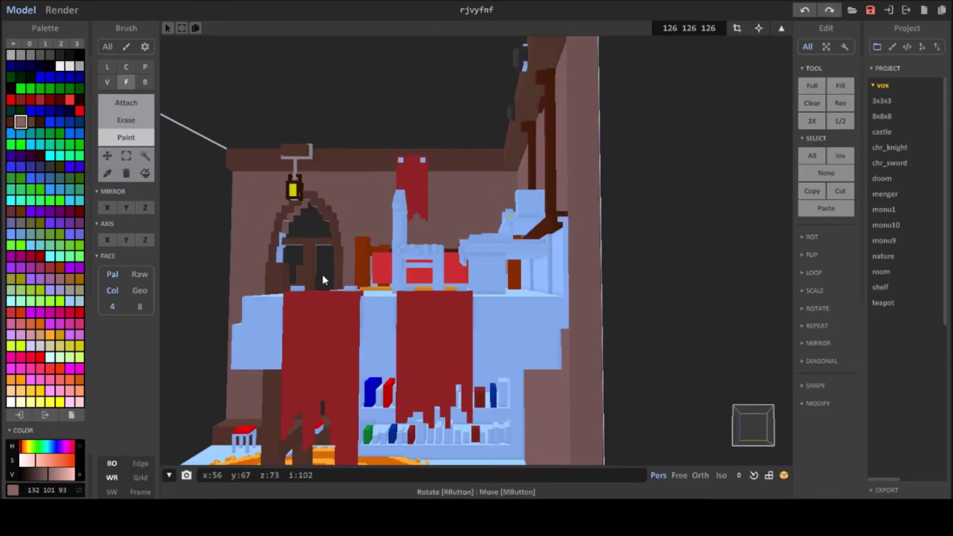
pyautogui.scroll(-2, 331, 212)
pyautogui.scroll(-3, 332, 213)
pyautogui.keyDown('alt'); pyautogui.click(371, 241); pyautogui.keyUp('alt')
# - Orbit behind the door wall and sample the dark brown from the model
pyautogui.moveTo(297, 280)
pyautogui.mouseDown(button='right')
pyautogui.moveTo(621, 216)
pyautogui.moveTo(230, 213)
pyautogui.mouseUp(button='right')
pyautogui.scroll(-2, 621, 217)
pyautogui.scroll(5, 484, 259)
pyautogui.moveTo(484, 259)
pyautogui.mouseDown(button='right')
pyautogui.moveTo(425, 153)
pyautogui.moveTo(404, 171)
pyautogui.mouseUp(button='right')
pyautogui.keyDown('alt'); pyautogui.click(424, 154); pyautogui.keyUp('alt')
pyautogui.scroll(1, 404, 172)
pyautogui.moveTo(426, 172)
pyautogui.mouseDown(button='right')
pyautogui.moveTo(504, 383)
pyautogui.moveTo(618, 347)
pyautogui.mouseUp(button='right')
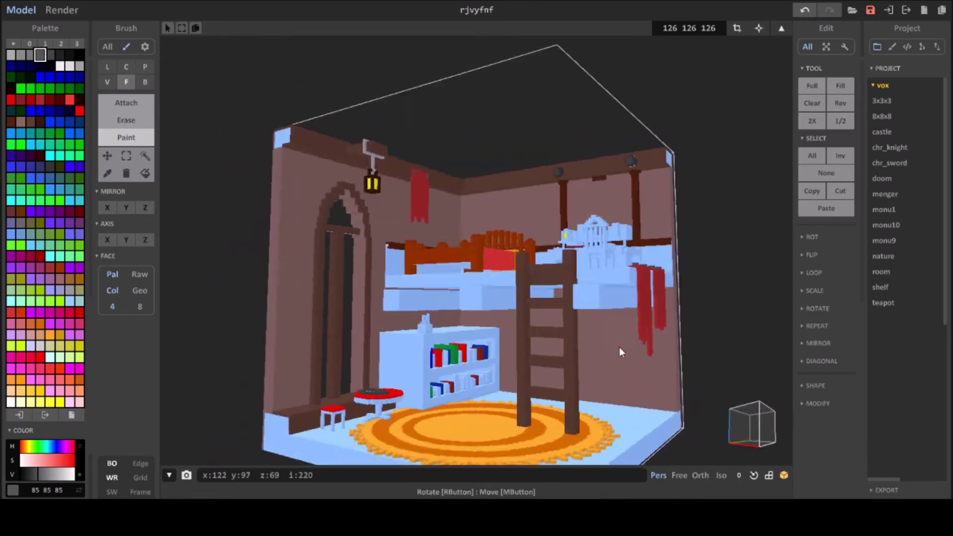
pyautogui.keyDown('alt'); pyautogui.click(619, 347); pyautogui.keyUp('alt')
# - Zoom and orbit out to view the whole room
pyautogui.scroll(3, 500, 376)
pyautogui.scroll(3, 520, 367)
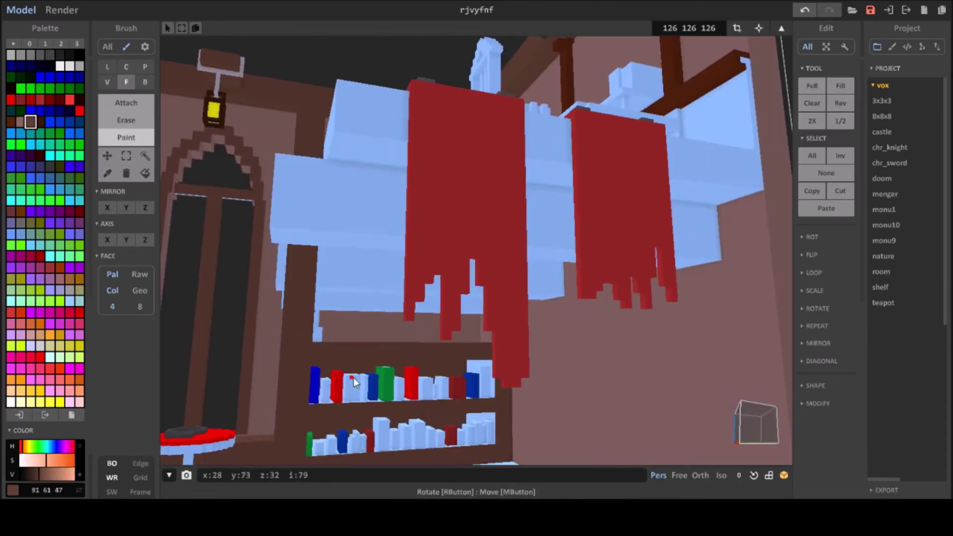
pyautogui.scroll(3, 491, 378)
pyautogui.scroll(-3, 490, 378)
pyautogui.moveTo(297, 450); pyautogui.dragTo(499, 383, button='right')
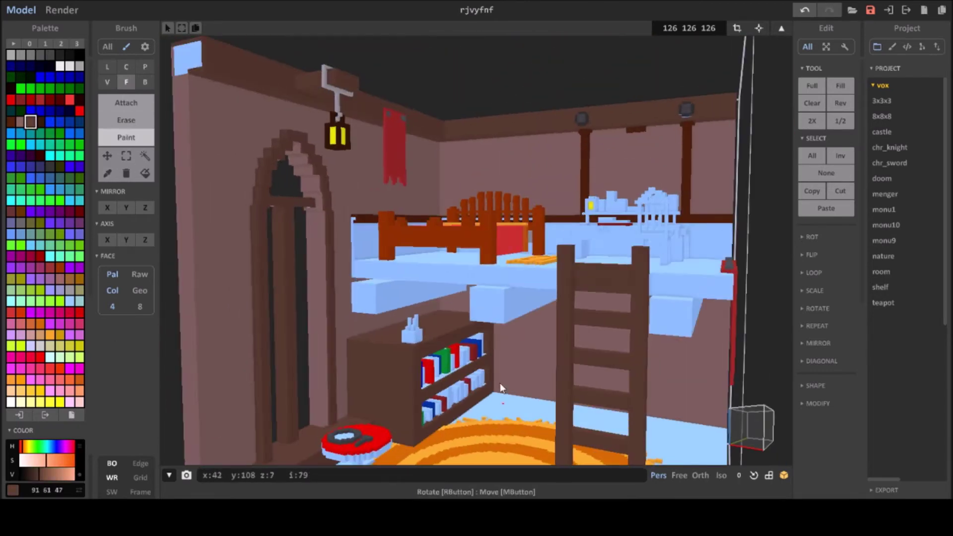
pyautogui.scroll(5, 304, 410)
pyautogui.moveTo(304, 410)
pyautogui.mouseDown(button='right')
pyautogui.moveTo(332, 404)
pyautogui.moveTo(338, 418)
pyautogui.mouseUp(button='right')
pyautogui.scroll(-3, 338, 419)
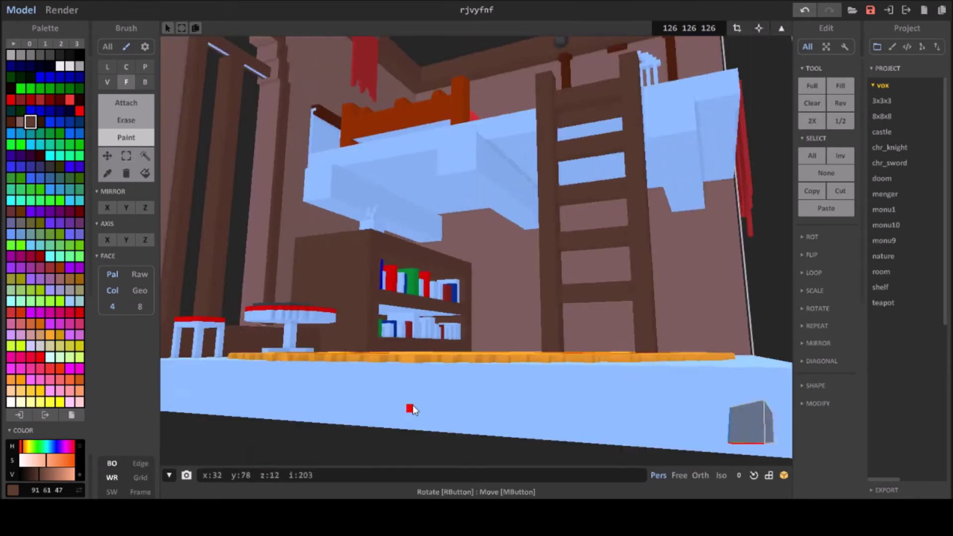
pyautogui.scroll(-5, 412, 404)
# - Paint the ground floor dark brown, undoing one trial attempt
pyautogui.click(49, 122)
pyautogui.click(352, 328)
pyautogui.hotkey('ctrl', 'z')
pyautogui.click(353, 335)
pyautogui.scroll(3, 331, 400)
pyautogui.moveTo(331, 400); pyautogui.dragTo(407, 377, button='right')
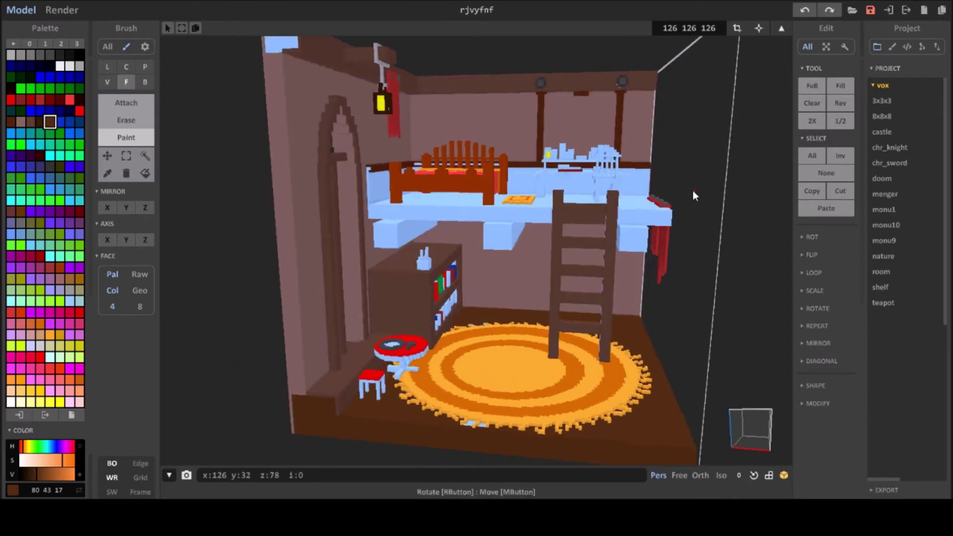
pyautogui.scroll(3, 467, 350)
pyautogui.scroll(-3, 468, 349)
pyautogui.moveTo(467, 349); pyautogui.dragTo(109, 192, button='right')
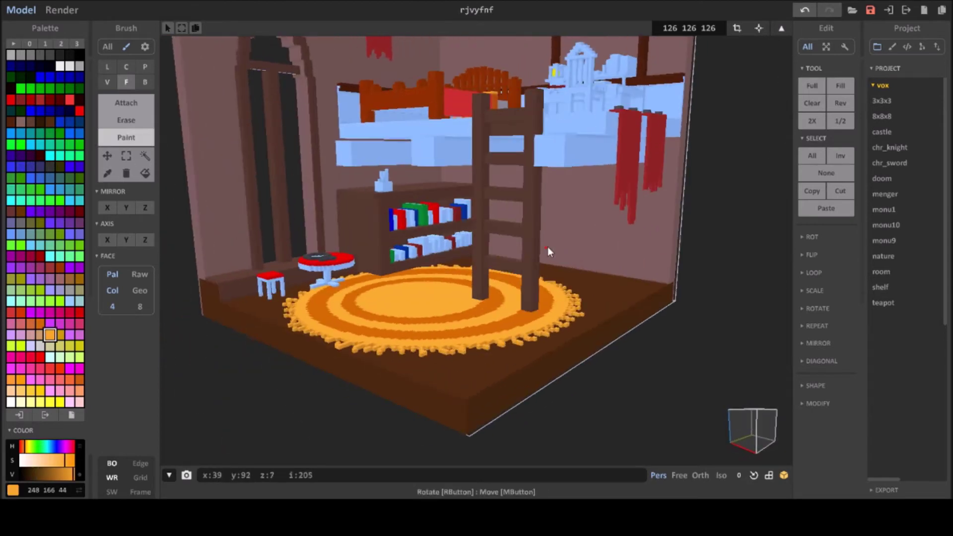
# - Try medium, muted and ochre brown swatches while orbiting around the room
pyautogui.click(59, 121)
pyautogui.scroll(5, 336, 299)
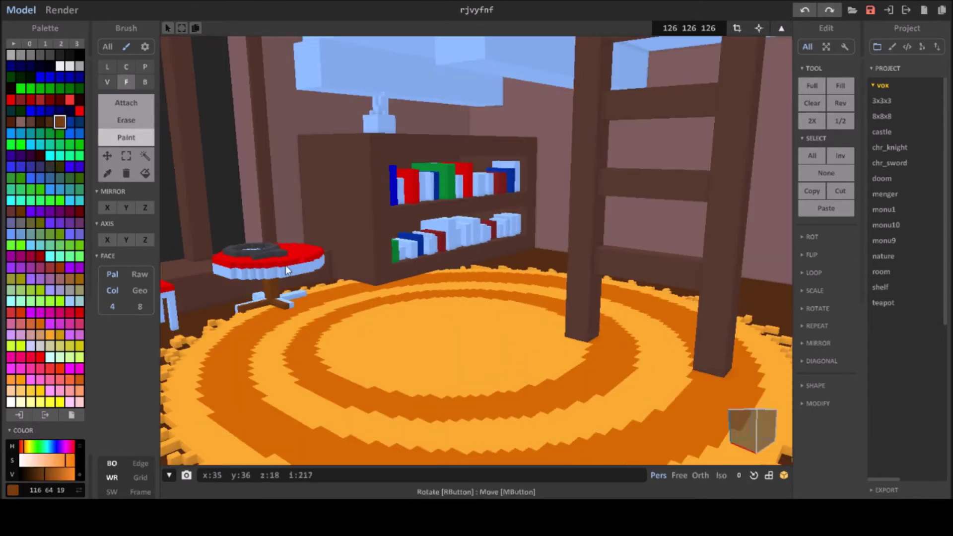
pyautogui.moveTo(260, 300); pyautogui.dragTo(359, 315, button='middle')
pyautogui.moveTo(386, 278)
pyautogui.mouseDown(button='right')
pyautogui.moveTo(447, 285)
pyautogui.moveTo(285, 245)
pyautogui.mouseUp(button='right')
pyautogui.scroll(5, 420, 300)
pyautogui.moveTo(280, 205)
pyautogui.mouseDown(button='right')
pyautogui.moveTo(207, 215)
pyautogui.moveTo(306, 118)
pyautogui.mouseUp(button='right')
pyautogui.keyDown('alt'); pyautogui.click(308, 124); pyautogui.keyUp('alt')
pyautogui.scroll(-5, 317, 179)
pyautogui.moveTo(326, 190)
pyautogui.mouseDown(button='right')
pyautogui.moveTo(625, 161)
pyautogui.moveTo(449, 160)
pyautogui.mouseUp(button='right')
pyautogui.click(65, 124)
pyautogui.keyDown('alt'); pyautogui.click(441, 186); pyautogui.keyUp('alt')
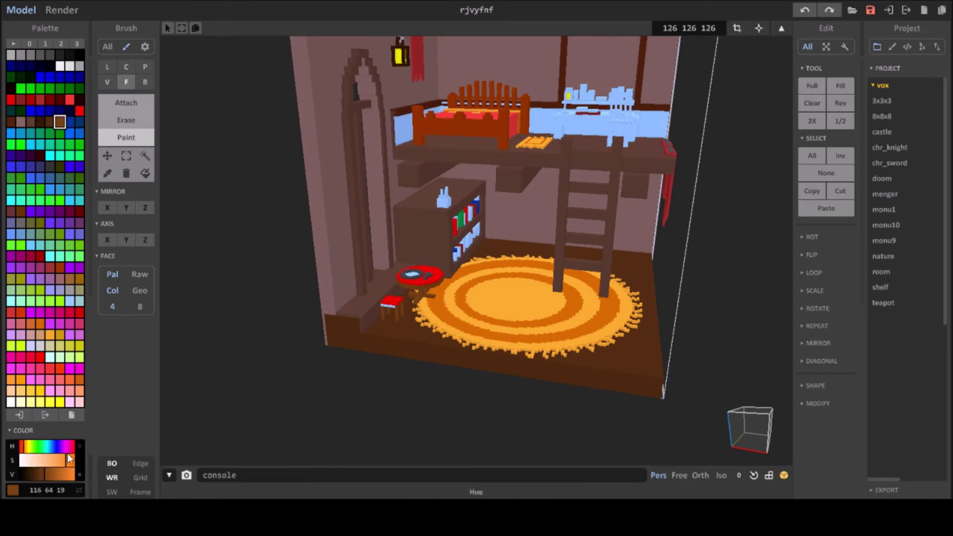
# - Sample a brown from the model and saturate it to recolour the loft platform and beams
pyautogui.moveTo(394, 124); pyautogui.dragTo(634, 130, button='right')
pyautogui.scroll(5, 633, 124)
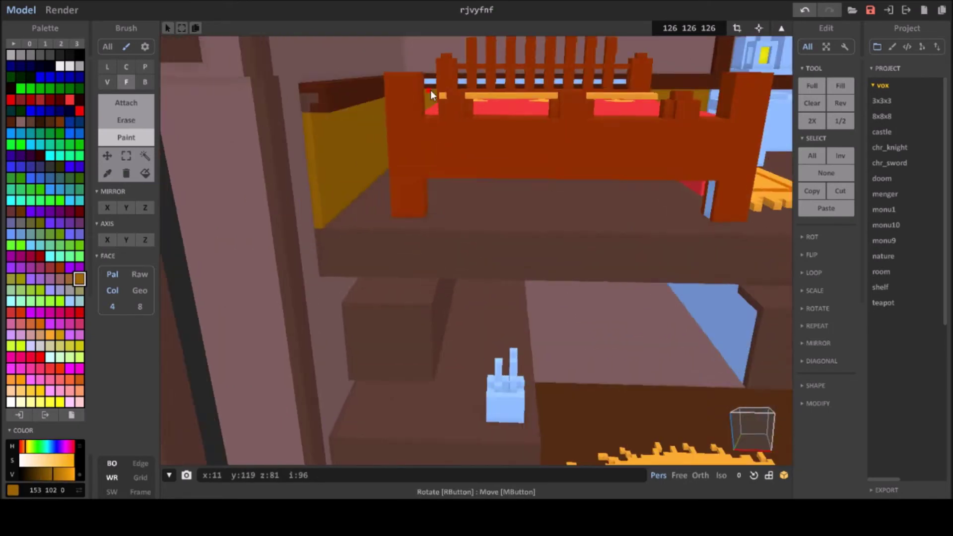
pyautogui.scroll(5, 447, 144)
pyautogui.keyDown('alt'); pyautogui.click(460, 180); pyautogui.keyUp('alt')
pyautogui.moveTo(459, 180)
pyautogui.mouseDown(button='right')
pyautogui.moveTo(738, 184)
pyautogui.moveTo(368, 151)
pyautogui.moveTo(520, 260)
pyautogui.moveTo(397, 269)
pyautogui.mouseUp(button='right')
pyautogui.scroll(-5, 737, 185)
pyautogui.click(49, 472)
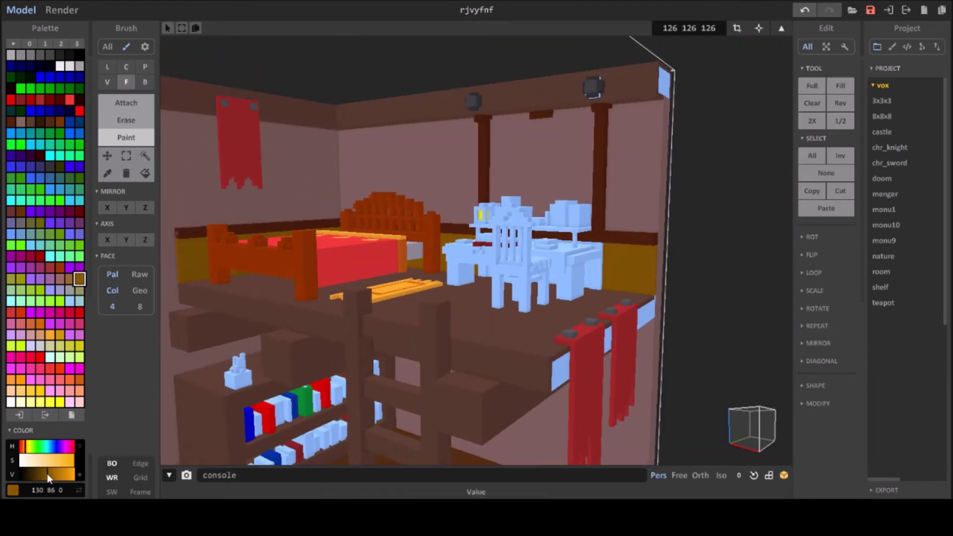
pyautogui.click(71, 461)
pyautogui.scroll(-5, 349, 270)
pyautogui.moveTo(349, 270)
pyautogui.mouseDown(button='right')
pyautogui.moveTo(223, 328)
pyautogui.moveTo(328, 236)
pyautogui.mouseUp(button='right')
pyautogui.keyDown('alt'); pyautogui.click(327, 237); pyautogui.keyUp('alt')
pyautogui.click(53, 460)
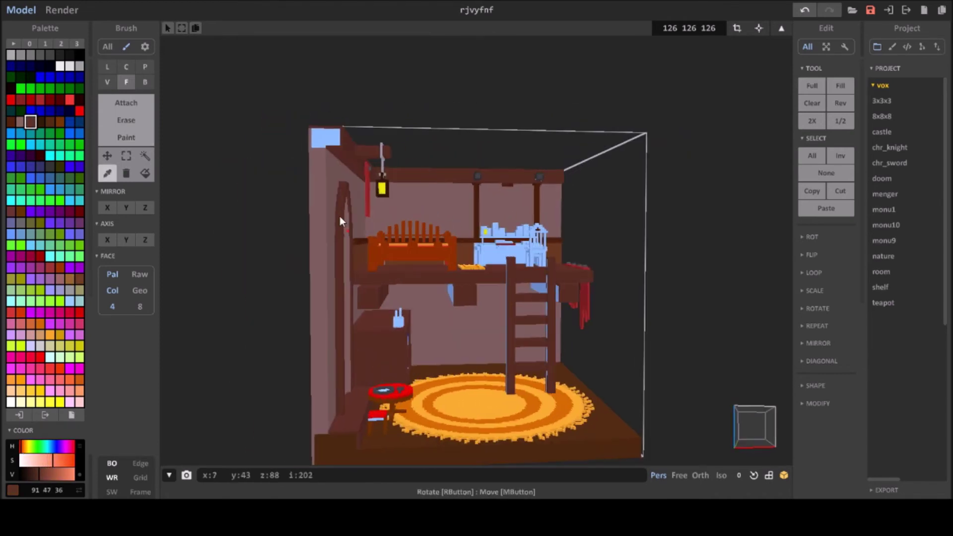
# - Undo a stray stroke, then sample the wall's dark brown in Box mode
pyautogui.click(126, 138)
pyautogui.moveTo(505, 302)
pyautogui.mouseDown(button='right')
pyautogui.moveTo(446, 350)
pyautogui.moveTo(507, 278)
pyautogui.moveTo(395, 273)
pyautogui.moveTo(347, 223)
pyautogui.moveTo(291, 225)
pyautogui.moveTo(731, 145)
pyautogui.mouseUp(button='right')
pyautogui.click(805, 10)
pyautogui.scroll(5, 339, 209)
pyautogui.click(338, 209)
pyautogui.keyDown('alt'); pyautogui.click(731, 145); pyautogui.keyUp('alt')
pyautogui.moveTo(680, 201)
pyautogui.mouseDown(button='right')
pyautogui.moveTo(635, 79)
pyautogui.moveTo(425, 149)
pyautogui.mouseUp(button='right')
pyautogui.press('b')
pyautogui.keyDown('alt'); pyautogui.click(543, 169); pyautogui.keyUp('alt')
pyautogui.press('3')
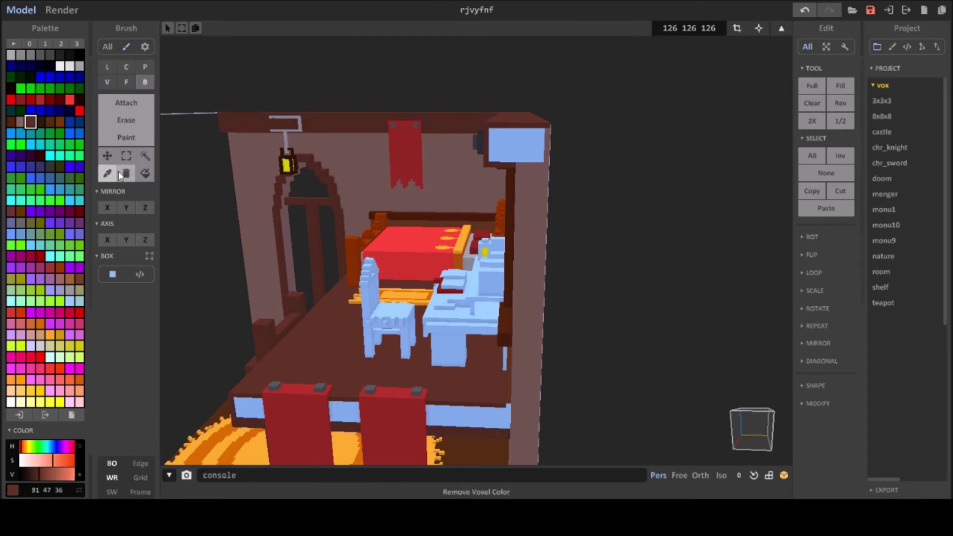
pyautogui.moveTo(545, 163)
pyautogui.mouseDown(button='right')
pyautogui.moveTo(417, 166)
pyautogui.moveTo(472, 166)
pyautogui.moveTo(420, 177)
pyautogui.moveTo(453, 190)
pyautogui.moveTo(517, 189)
pyautogui.moveTo(431, 192)
pyautogui.mouseUp(button='right')
pyautogui.scroll(3, 432, 192)
# - Switch to Face painting with a very dark brown for the desk legs and lantern
pyautogui.press('f')
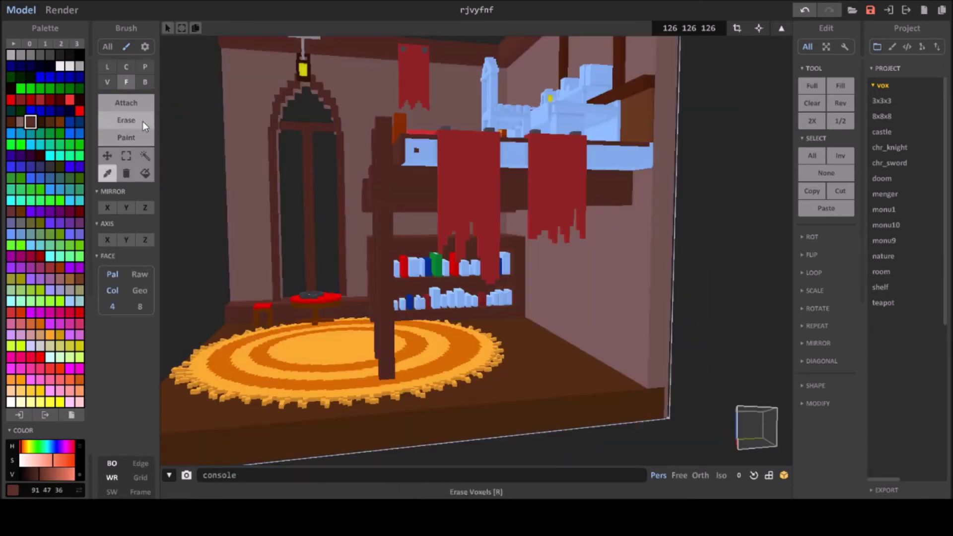
pyautogui.moveTo(534, 153); pyautogui.dragTo(746, 178, button='right')
pyautogui.scroll(2, 745, 178)
pyautogui.click(70, 122)
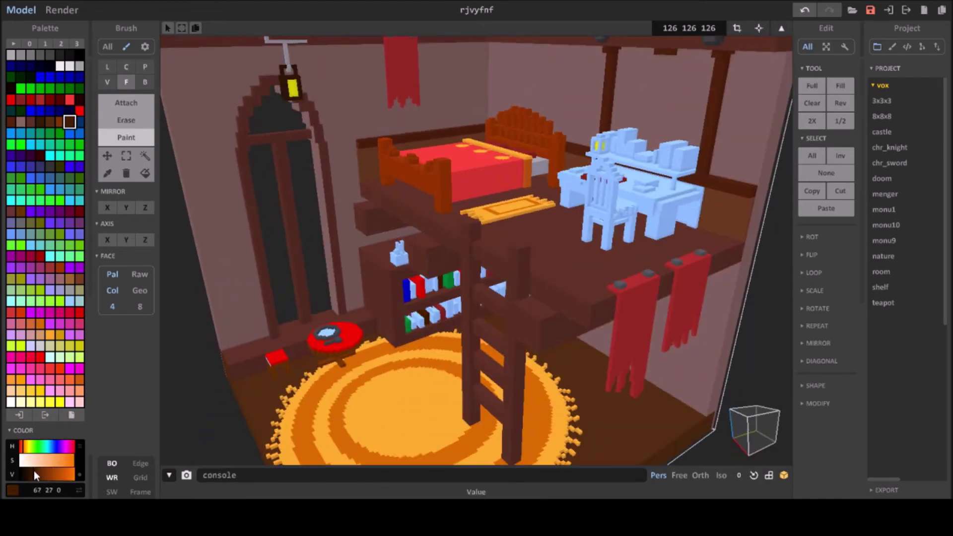
pyautogui.moveTo(666, 191)
pyautogui.mouseDown(button='right')
pyautogui.moveTo(534, 171)
pyautogui.moveTo(607, 170)
pyautogui.mouseUp(button='right')
pyautogui.scroll(3, 607, 171)
pyautogui.scroll(2, 426, 204)
pyautogui.moveTo(426, 203); pyautogui.dragTo(523, 217, button='right')
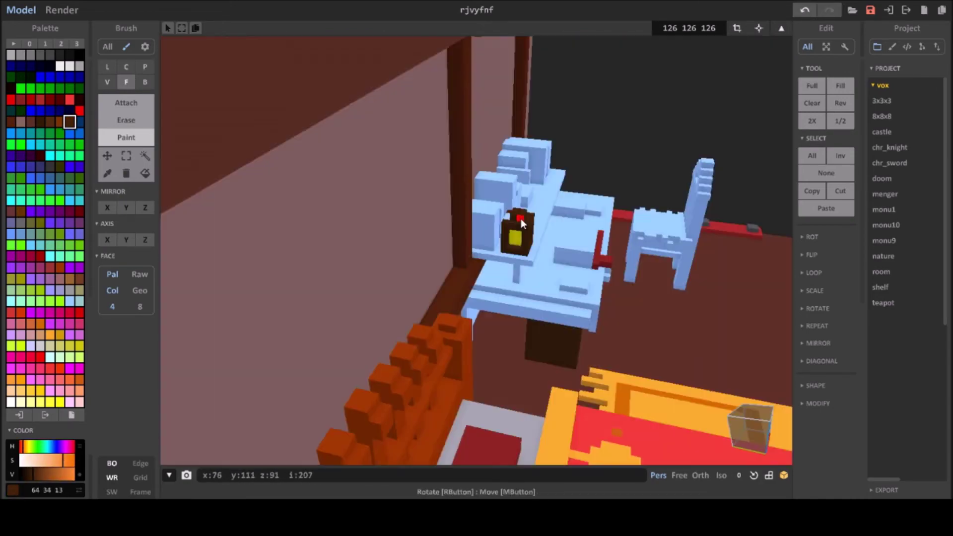
pyautogui.scroll(-5, 493, 206)
pyautogui.keyDown('alt'); pyautogui.click(427, 193); pyautogui.keyUp('alt')
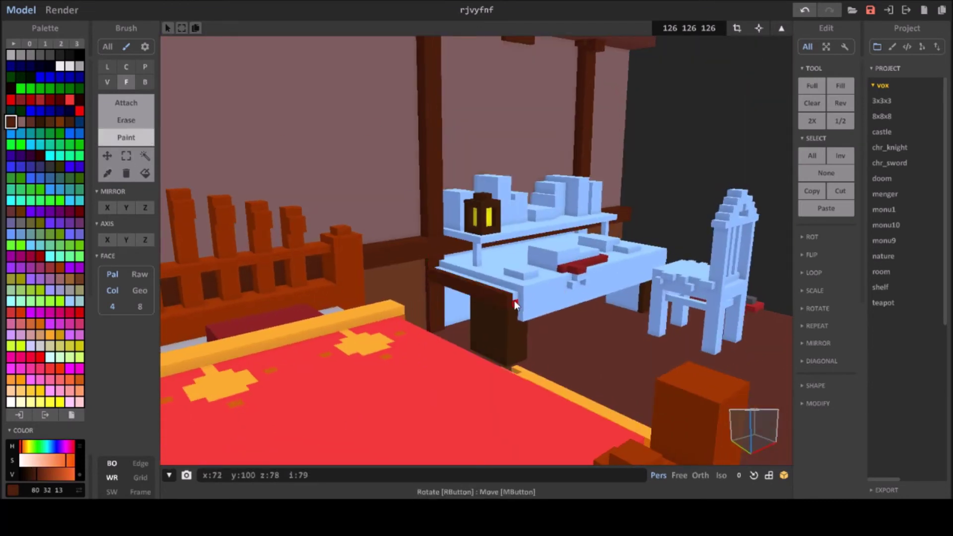
# - Paint the desktop yellow and the papers on it white
pyautogui.moveTo(564, 293); pyautogui.dragTo(484, 310, button='right')
pyautogui.moveTo(590, 290); pyautogui.dragTo(174, 212, button='right')
pyautogui.click(126, 137)
pyautogui.moveTo(585, 312); pyautogui.dragTo(685, 308, button='right')
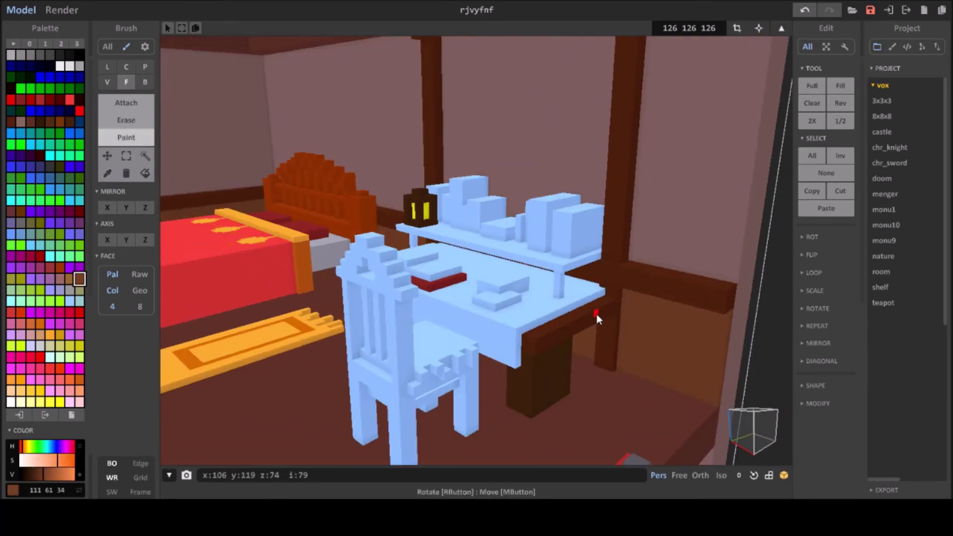
pyautogui.click(60, 335)
pyautogui.click(466, 295)
pyautogui.moveTo(466, 295)
pyautogui.mouseDown(button='right')
pyautogui.moveTo(560, 311)
pyautogui.moveTo(668, 269)
pyautogui.moveTo(648, 254)
pyautogui.moveTo(389, 209)
pyautogui.mouseUp(button='right')
pyautogui.keyDown('alt'); pyautogui.click(389, 208); pyautogui.keyUp('alt')
# - Box-paint an orange seat cushion onto the light-blue chair
pyautogui.moveTo(546, 322)
pyautogui.mouseDown(button='right')
pyautogui.moveTo(648, 360)
pyautogui.moveTo(615, 322)
pyautogui.moveTo(521, 349)
pyautogui.moveTo(571, 364)
pyautogui.moveTo(428, 279)
pyautogui.moveTo(249, 262)
pyautogui.moveTo(421, 272)
pyautogui.moveTo(358, 259)
pyautogui.moveTo(383, 273)
pyautogui.moveTo(397, 314)
pyautogui.moveTo(386, 266)
pyautogui.moveTo(298, 278)
pyautogui.mouseUp(button='right')
pyautogui.keyDown('alt'); pyautogui.click(428, 279); pyautogui.keyUp('alt')
pyautogui.keyDown('alt'); pyautogui.click(358, 259); pyautogui.keyUp('alt')
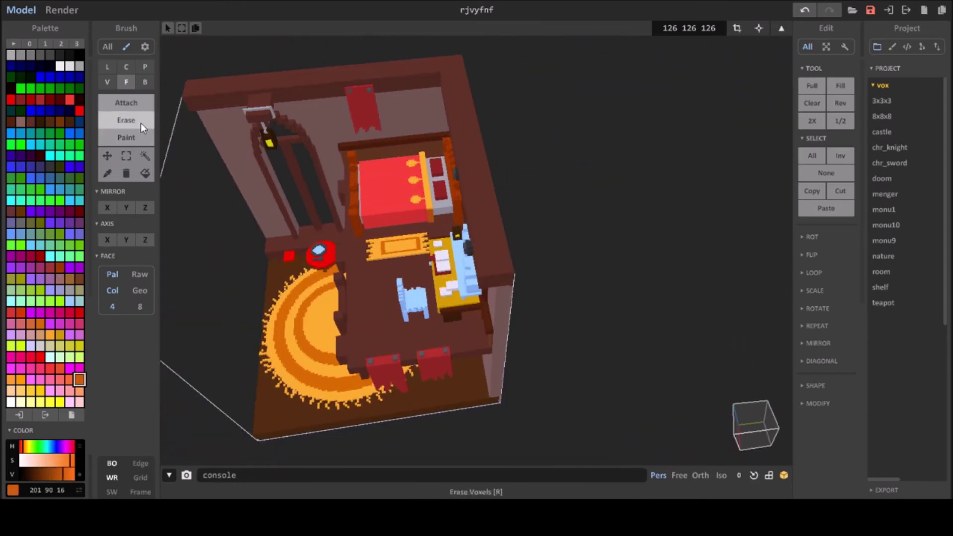
pyautogui.click(145, 82)
pyautogui.click(40, 324)
pyautogui.scroll(5, 468, 305)
pyautogui.moveTo(468, 305); pyautogui.dragTo(444, 353)
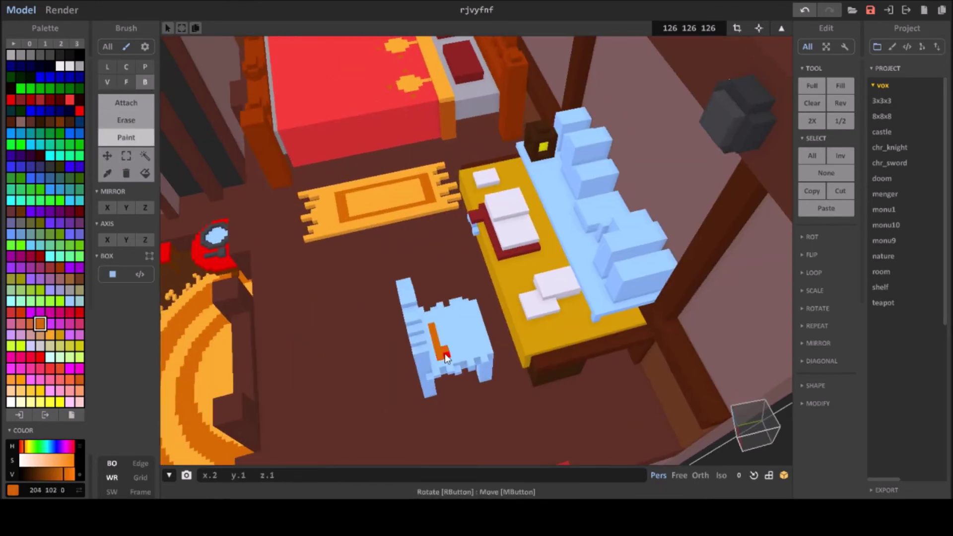
pyautogui.press('f')
pyautogui.moveTo(502, 297)
pyautogui.mouseDown(button='right')
pyautogui.moveTo(477, 246)
pyautogui.moveTo(569, 263)
pyautogui.moveTo(174, 118)
pyautogui.mouseUp(button='right')
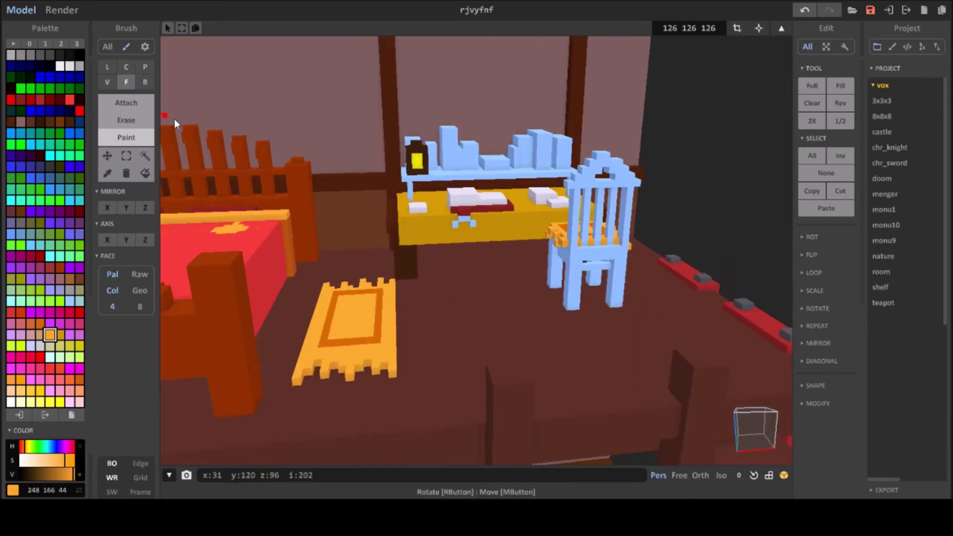
# - Draw near-black text lines on the open book and the small paper block
pyautogui.press('l')
pyautogui.click(40, 103)
pyautogui.moveTo(447, 258); pyautogui.dragTo(481, 246, button='right')
pyautogui.click(70, 55)
pyautogui.scroll(3, 491, 268)
pyautogui.click(317, 186)
pyautogui.moveTo(403, 116); pyautogui.dragTo(439, 131)
pyautogui.click(422, 159)
pyautogui.scroll(2, 423, 156)
pyautogui.moveTo(521, 134); pyautogui.dragTo(556, 151)
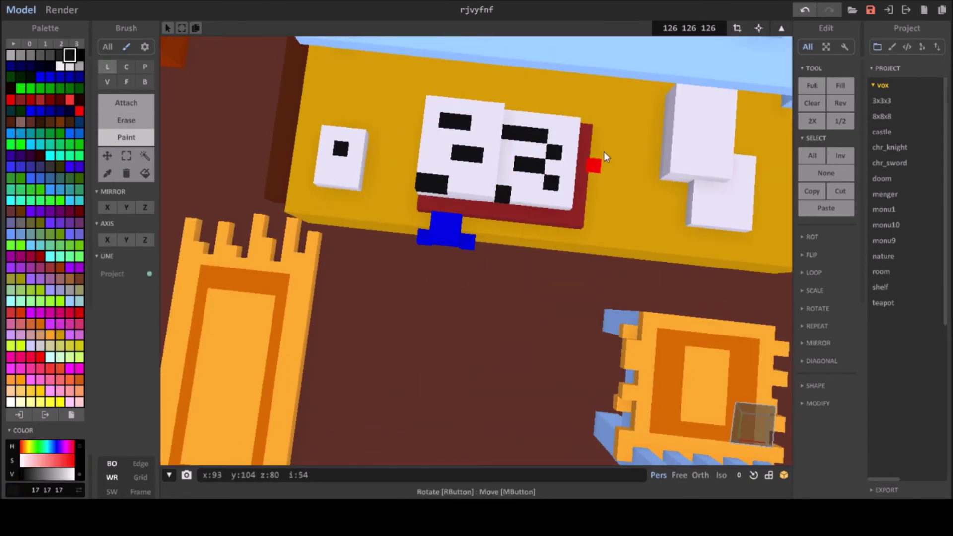
# - Paint a shelf book dark blue and add a green strip to it
pyautogui.moveTo(593, 164)
pyautogui.mouseDown(button='right')
pyautogui.moveTo(734, 255)
pyautogui.moveTo(727, 310)
pyautogui.moveTo(579, 163)
pyautogui.moveTo(460, 251)
pyautogui.moveTo(255, 245)
pyautogui.moveTo(294, 98)
pyautogui.mouseUp(button='right')
pyautogui.scroll(5, 460, 252)
pyautogui.press('f')
pyautogui.scroll(-5, 294, 98)
pyautogui.moveTo(462, 186); pyautogui.dragTo(444, 151, button='right')
pyautogui.click(79, 122)
pyautogui.scroll(2, 349, 190)
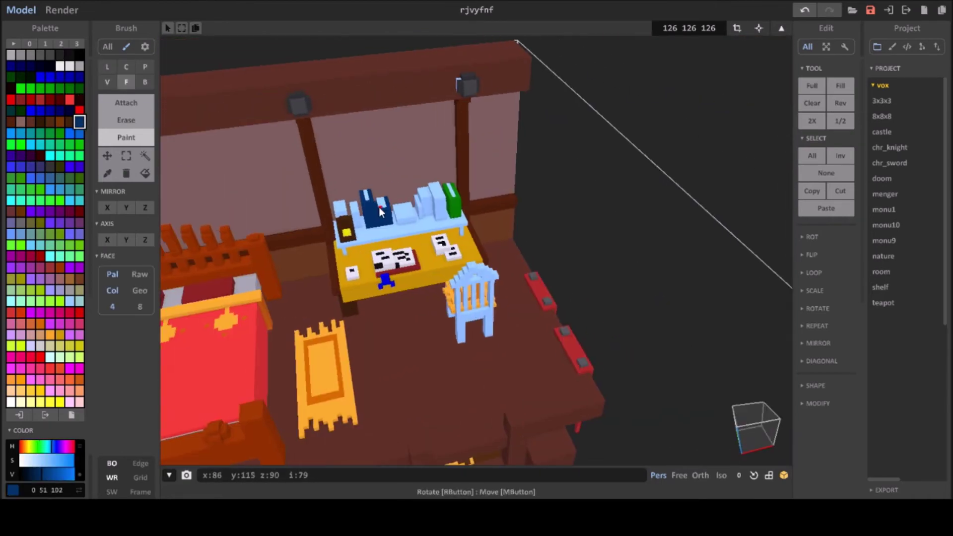
pyautogui.scroll(3, 349, 190)
pyautogui.moveTo(349, 190); pyautogui.dragTo(476, 174, button='right')
pyautogui.scroll(2, 476, 174)
pyautogui.press('b')
pyautogui.click(79, 144)
pyautogui.moveTo(273, 182); pyautogui.dragTo(281, 248)
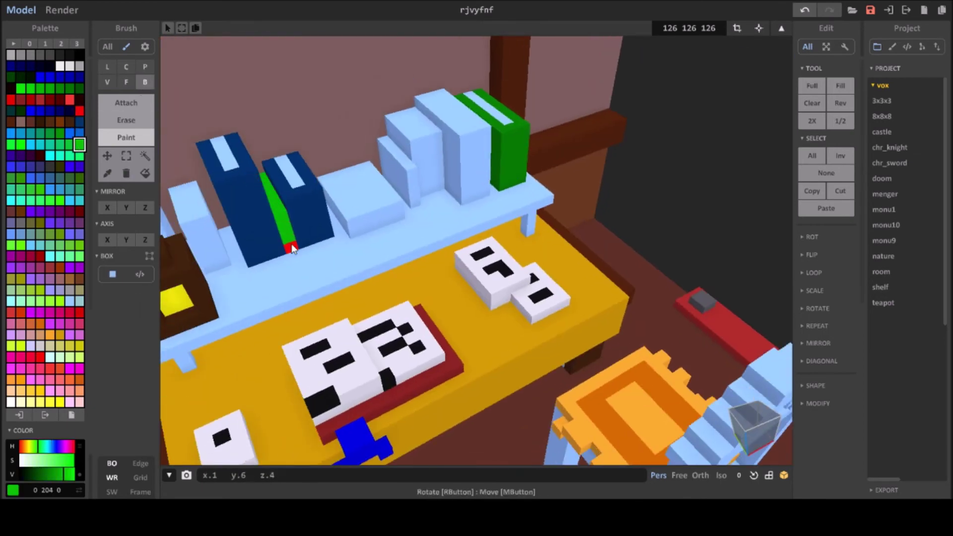
# - Paint other shelf books red-orange and cyan, including the light-blue book
pyautogui.scroll(-2, 281, 248)
pyautogui.press('f')
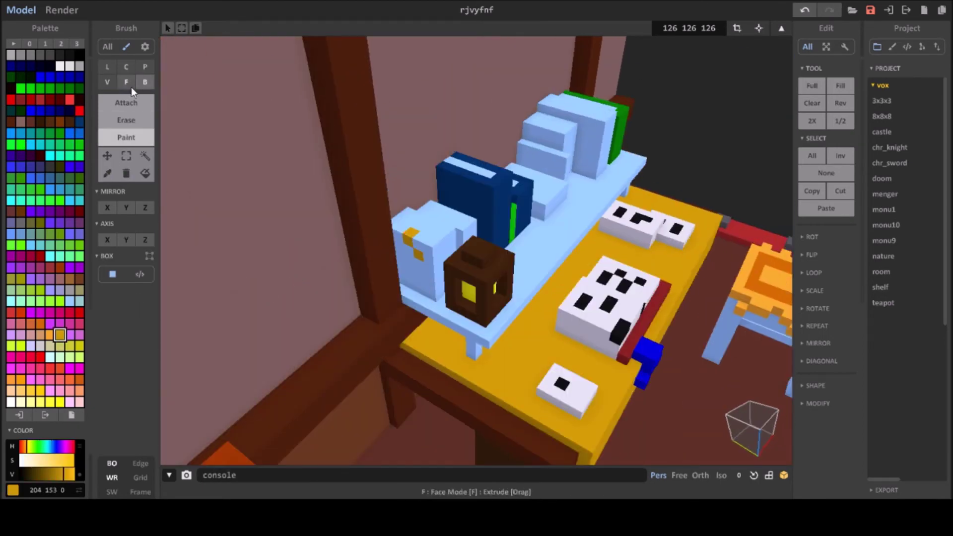
pyautogui.moveTo(249, 199)
pyautogui.mouseDown(button='right')
pyautogui.moveTo(350, 168)
pyautogui.moveTo(278, 268)
pyautogui.moveTo(318, 189)
pyautogui.mouseUp(button='right')
pyautogui.keyDown('alt'); pyautogui.click(349, 169); pyautogui.keyUp('alt')
pyautogui.click(21, 256)
pyautogui.click(32, 131)
pyautogui.moveTo(397, 218)
pyautogui.mouseDown()
pyautogui.moveTo(412, 173)
pyautogui.moveTo(439, 174)
pyautogui.mouseUp()
pyautogui.keyDown('alt'); pyautogui.click(412, 173); pyautogui.keyUp('alt')
pyautogui.moveTo(439, 173)
pyautogui.mouseDown(button='right')
pyautogui.moveTo(383, 168)
pyautogui.moveTo(370, 145)
pyautogui.mouseUp(button='right')
pyautogui.click(407, 169)
# - Choose light grey in Box mode and orbit out to the whole room
pyautogui.press('b')
pyautogui.keyDown('alt'); pyautogui.click(224, 206); pyautogui.keyUp('alt')
pyautogui.moveTo(219, 222); pyautogui.dragTo(330, 141, button='right')
pyautogui.scroll(-3, 348, 149)
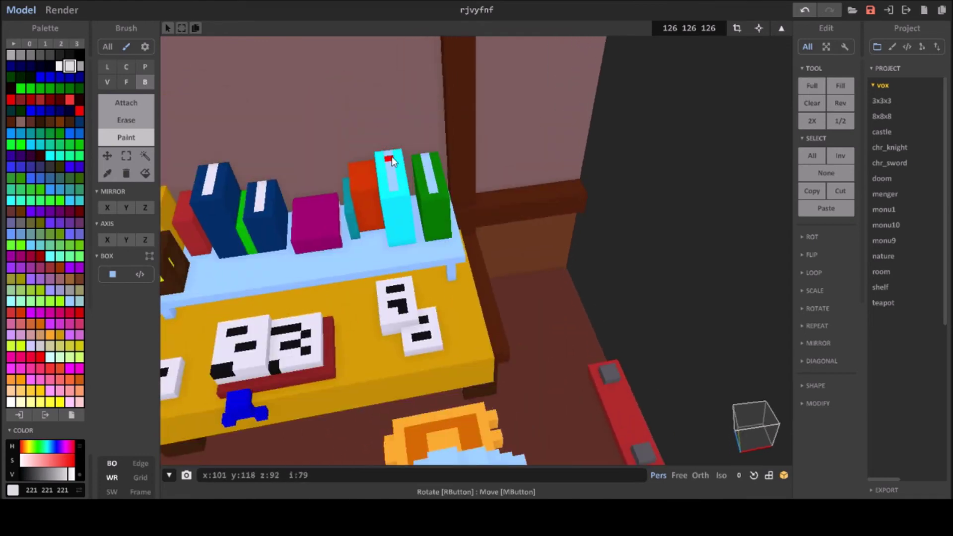
pyautogui.moveTo(392, 156)
pyautogui.mouseDown(button='right')
pyautogui.moveTo(492, 219)
pyautogui.moveTo(418, 252)
pyautogui.mouseUp(button='right')
pyautogui.scroll(-3, 506, 213)
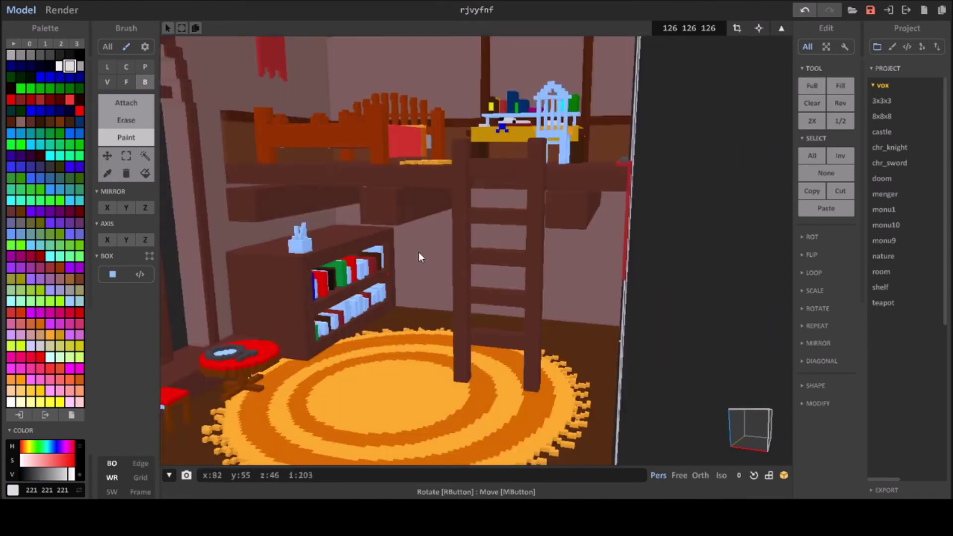
# - Box-paint the remaining shelf books purple, with a dark mark on the magenta book
pyautogui.scroll(5, 419, 252)
pyautogui.press('f')
pyautogui.moveTo(257, 247)
pyautogui.mouseDown(button='right')
pyautogui.moveTo(214, 233)
pyautogui.moveTo(347, 268)
pyautogui.mouseUp(button='right')
pyautogui.click(64, 215)
pyautogui.scroll(-5, 347, 269)
pyautogui.scroll(5, 365, 269)
pyautogui.press('b')
pyautogui.moveTo(362, 232)
pyautogui.mouseDown(button='right')
pyautogui.moveTo(389, 207)
pyautogui.moveTo(419, 213)
pyautogui.moveTo(521, 269)
pyautogui.moveTo(433, 373)
pyautogui.moveTo(379, 318)
pyautogui.moveTo(747, 356)
pyautogui.moveTo(507, 205)
pyautogui.moveTo(620, 235)
pyautogui.moveTo(547, 204)
pyautogui.moveTo(571, 243)
pyautogui.moveTo(397, 223)
pyautogui.mouseUp(button='right')
pyautogui.click(433, 373)
pyautogui.click(69, 64)
# - Face-paint the desk chair brown (111 61 34)
pyautogui.moveTo(362, 258)
pyautogui.mouseDown(button='right')
pyautogui.moveTo(537, 245)
pyautogui.moveTo(497, 278)
pyautogui.moveTo(202, 190)
pyautogui.mouseUp(button='right')
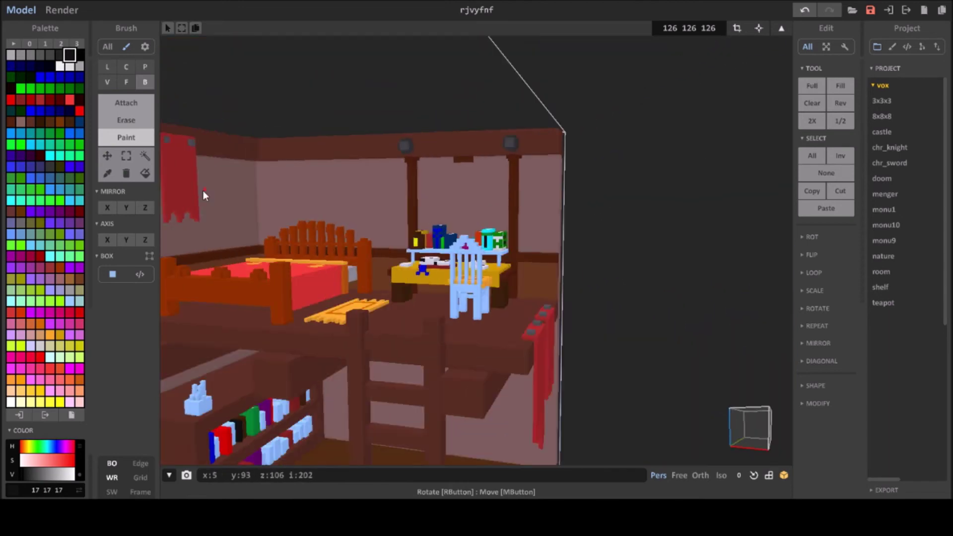
pyautogui.click(79, 279)
pyautogui.click(126, 82)
pyautogui.click(615, 306)
pyautogui.moveTo(614, 305)
pyautogui.mouseDown(button='right')
pyautogui.moveTo(699, 323)
pyautogui.moveTo(571, 159)
pyautogui.moveTo(562, 311)
pyautogui.moveTo(302, 330)
pyautogui.moveTo(728, 234)
pyautogui.moveTo(680, 260)
pyautogui.moveTo(200, 285)
pyautogui.moveTo(398, 268)
pyautogui.moveTo(157, 300)
pyautogui.mouseUp(button='right')
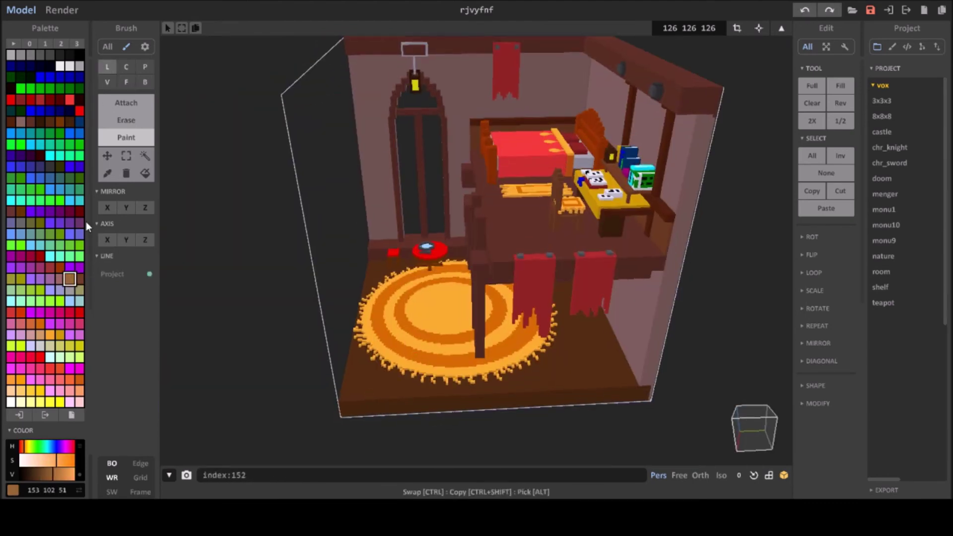
# - Select the darker brown swatch 69 38 22 for the plank seams
pyautogui.click(79, 279)
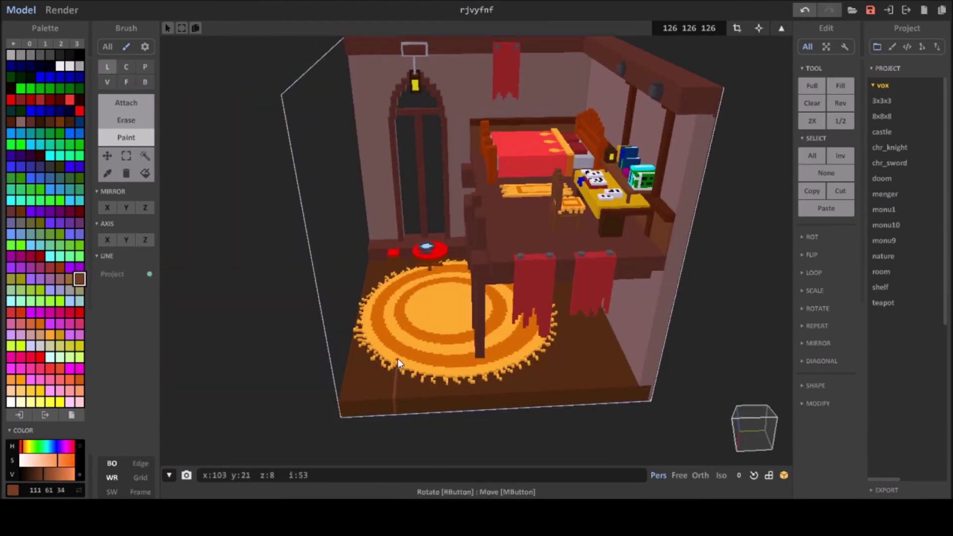
pyautogui.scroll(3, 396, 360)
pyautogui.scroll(-2, 377, 392)
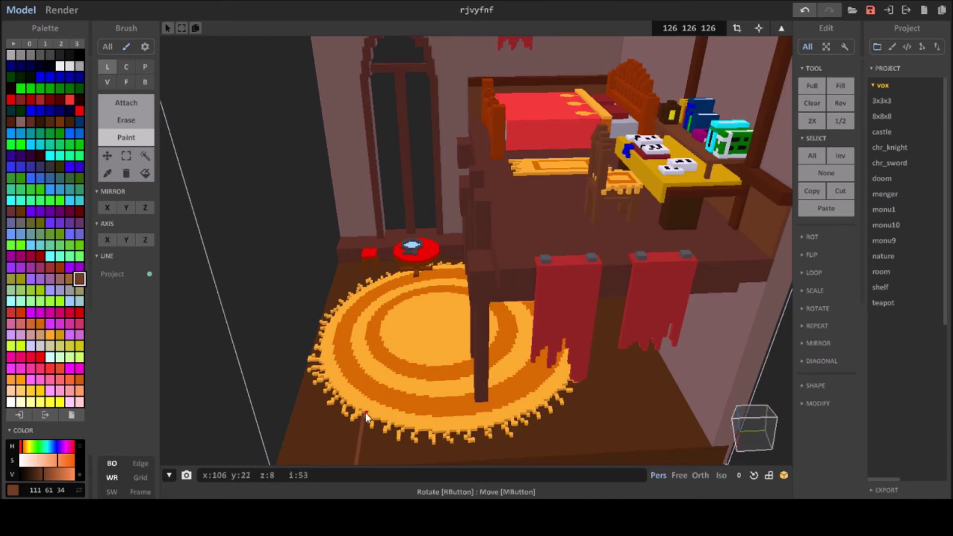
pyautogui.scroll(-3, 385, 278)
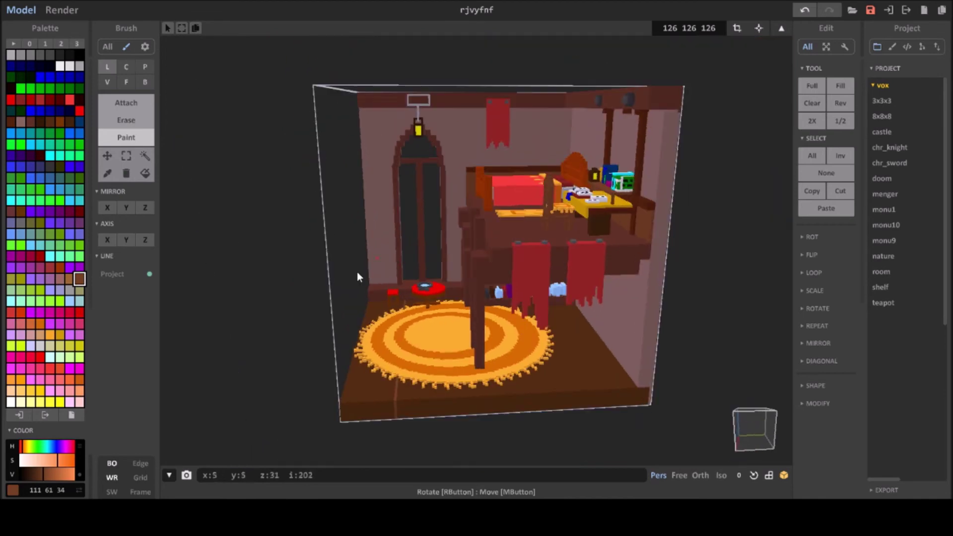
pyautogui.click(39, 470)
pyautogui.click(80, 290)
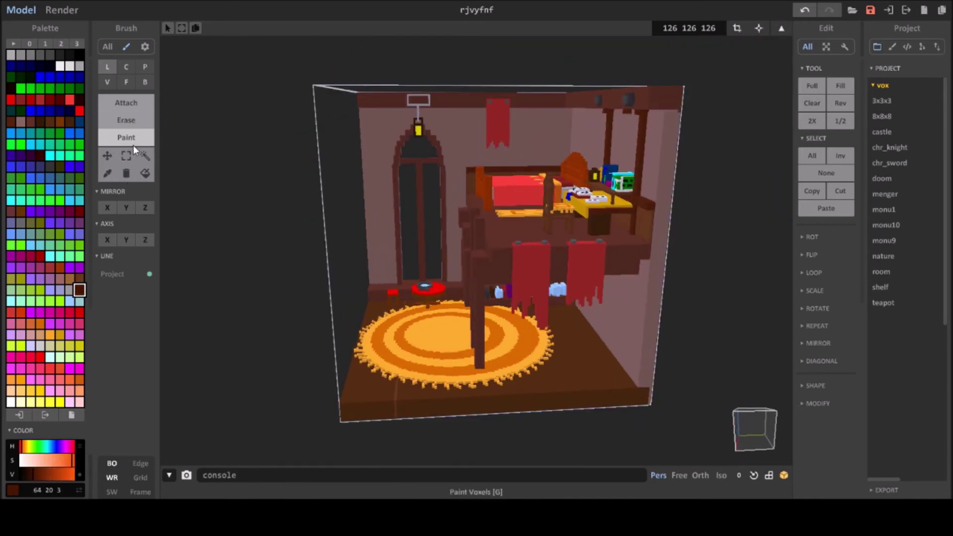
pyautogui.click(126, 82)
pyautogui.scroll(3, 383, 334)
pyautogui.scroll(-3, 406, 338)
# - Switch to the Line brush and zoom in close over the loft floor
pyautogui.moveTo(406, 338)
pyautogui.mouseDown(button='right')
pyautogui.moveTo(437, 357)
pyautogui.moveTo(446, 216)
pyautogui.mouseUp(button='right')
pyautogui.press('l')
pyautogui.scroll(3, 446, 217)
pyautogui.scroll(5, 516, 191)
pyautogui.moveTo(516, 192)
pyautogui.mouseDown(button='right')
pyautogui.moveTo(580, 253)
pyautogui.moveTo(544, 188)
pyautogui.moveTo(535, 220)
pyautogui.moveTo(575, 287)
pyautogui.mouseUp(button='right')
pyautogui.scroll(-3, 536, 220)
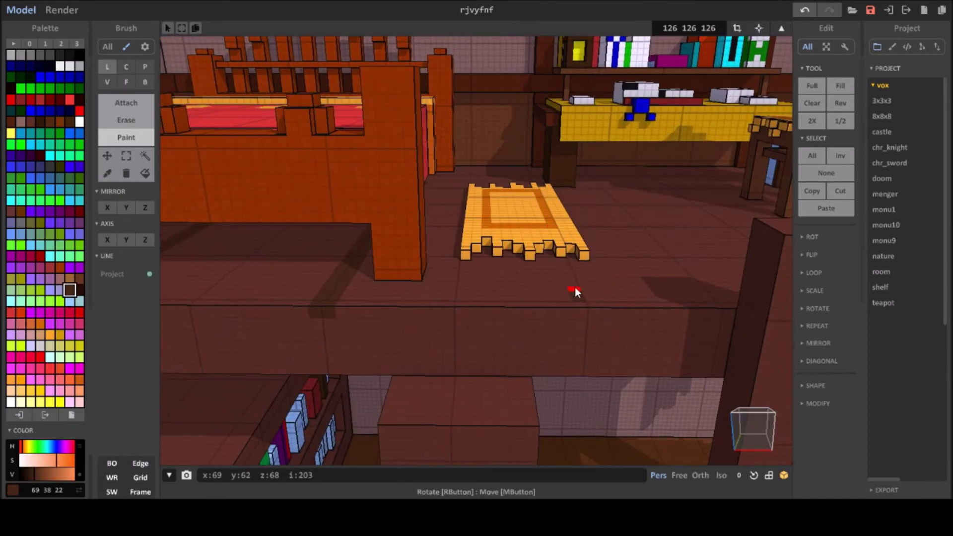
# - Undo a bad stroke and repaint a dark brown seam across the loft floor
pyautogui.hotkey('ctrl', 'z')
pyautogui.click(585, 318)
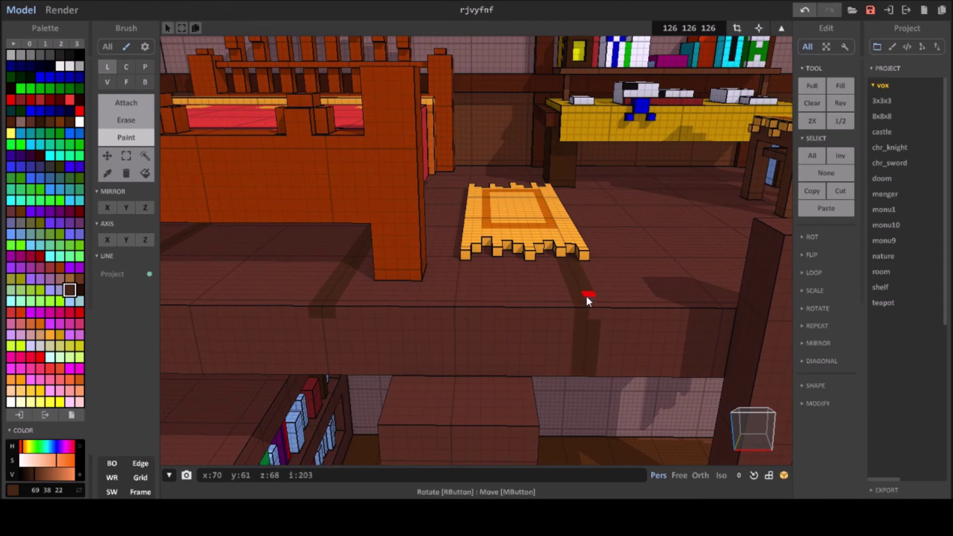
pyautogui.moveTo(586, 296); pyautogui.dragTo(531, 105, button='right')
pyautogui.moveTo(530, 221)
pyautogui.mouseDown(button='right')
pyautogui.moveTo(355, 132)
pyautogui.moveTo(494, 124)
pyautogui.moveTo(425, 195)
pyautogui.moveTo(489, 117)
pyautogui.mouseUp(button='right')
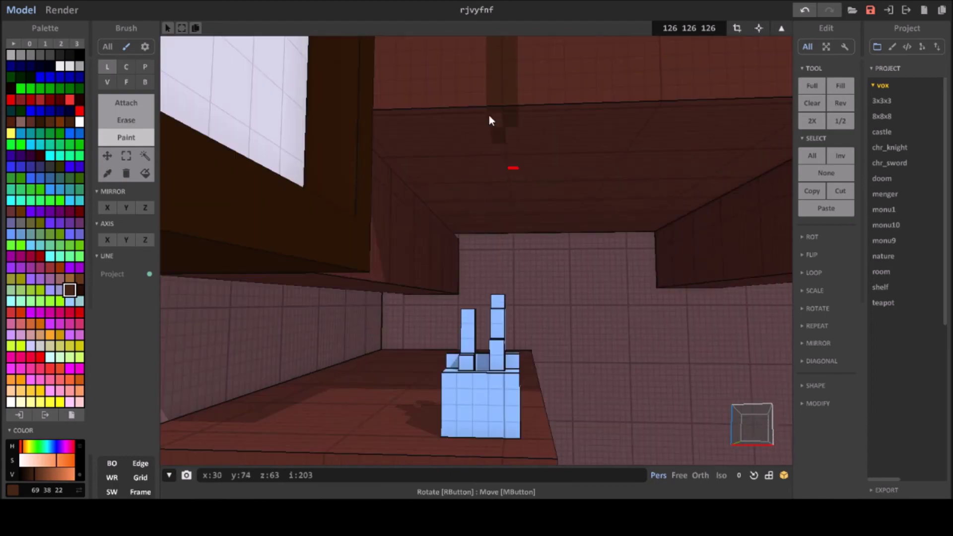
# - Orbit around the walls, bed, desk and ladder to a closer top-down loft view
pyautogui.moveTo(513, 233)
pyautogui.mouseDown(button='right')
pyautogui.moveTo(540, 181)
pyautogui.moveTo(505, 129)
pyautogui.mouseUp(button='right')
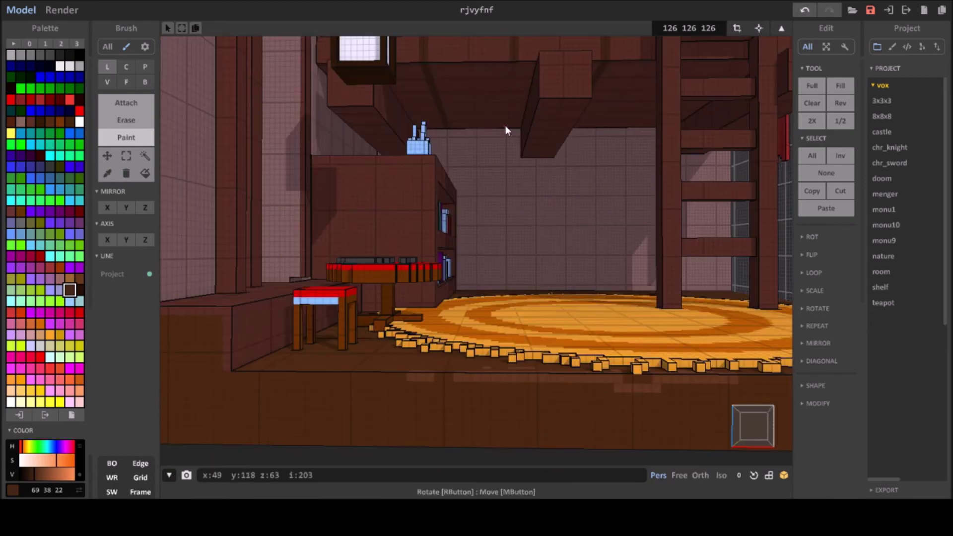
pyautogui.moveTo(432, 292)
pyautogui.mouseDown(button='right')
pyautogui.moveTo(513, 121)
pyautogui.moveTo(506, 194)
pyautogui.moveTo(427, 181)
pyautogui.mouseUp(button='right')
pyautogui.moveTo(440, 230)
pyautogui.mouseDown(button='right')
pyautogui.moveTo(497, 174)
pyautogui.moveTo(516, 256)
pyautogui.moveTo(513, 298)
pyautogui.moveTo(499, 223)
pyautogui.moveTo(511, 333)
pyautogui.moveTo(511, 317)
pyautogui.moveTo(570, 249)
pyautogui.moveTo(523, 186)
pyautogui.mouseUp(button='right')
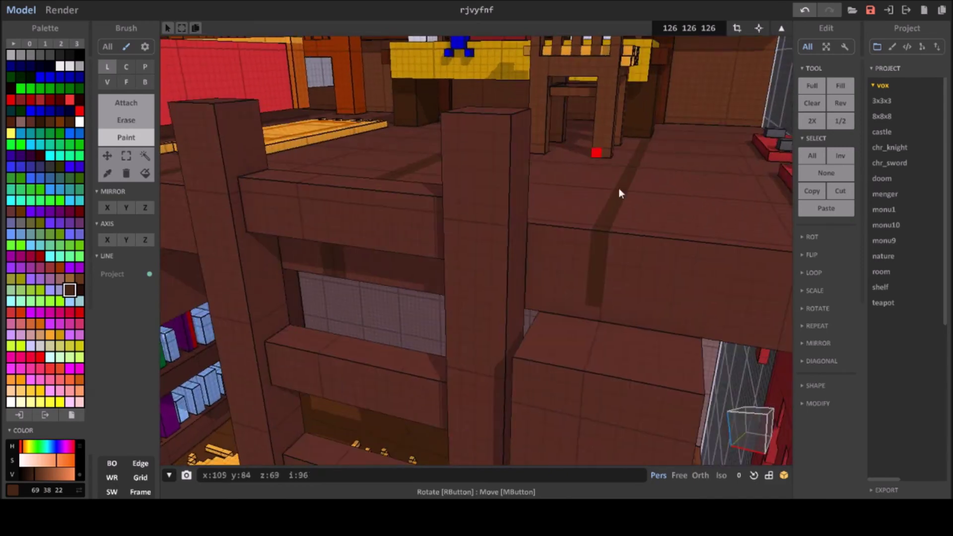
pyautogui.moveTo(642, 160); pyautogui.dragTo(487, 207, button='right')
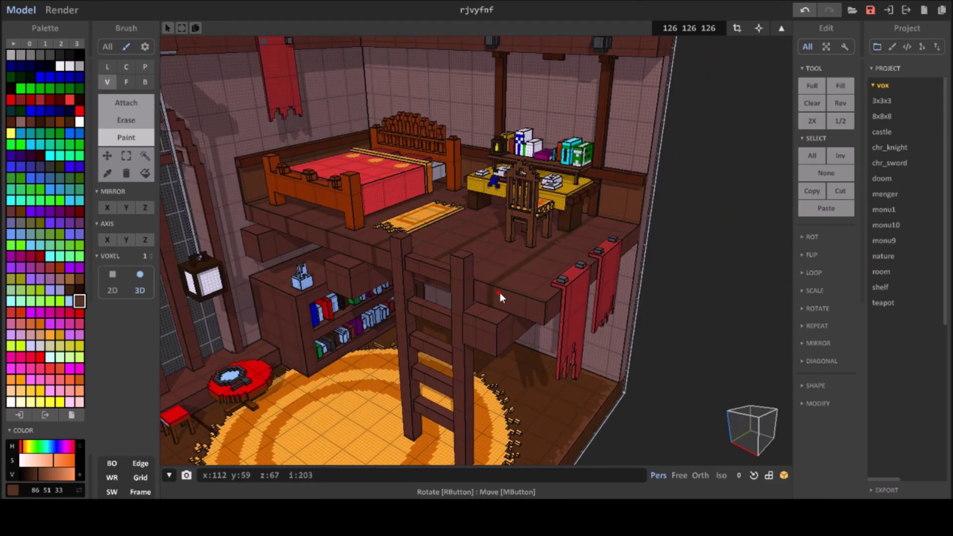
pyautogui.moveTo(499, 292)
pyautogui.mouseDown(button='right')
pyautogui.moveTo(499, 315)
pyautogui.moveTo(406, 294)
pyautogui.moveTo(490, 299)
pyautogui.moveTo(404, 296)
pyautogui.mouseUp(button='right')
pyautogui.scroll(5, 404, 295)
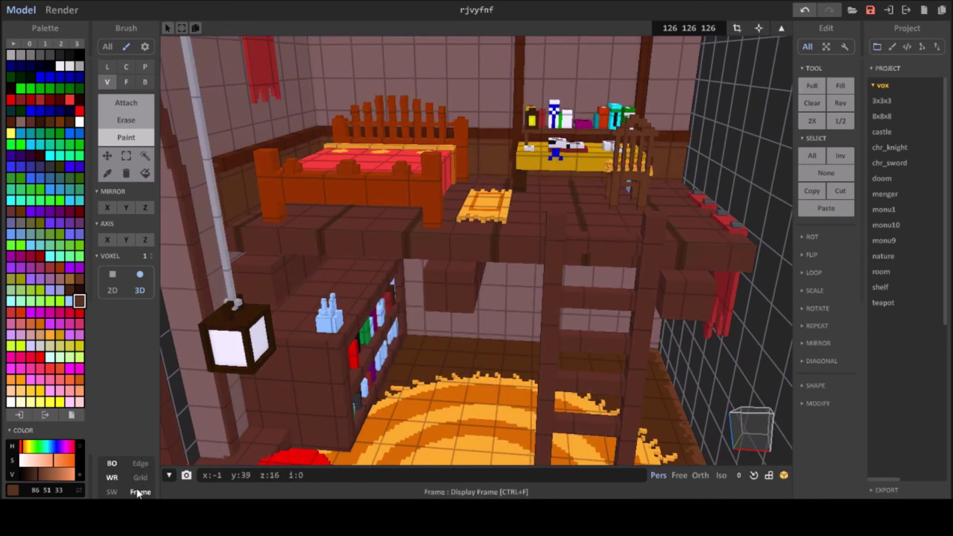
# - Hide the grid lines and orbit close onto the desk
pyautogui.click(141, 492)
pyautogui.scroll(-3, 436, 287)
pyautogui.scroll(8, 403, 285)
pyautogui.moveTo(403, 285); pyautogui.dragTo(528, 184, button='right')
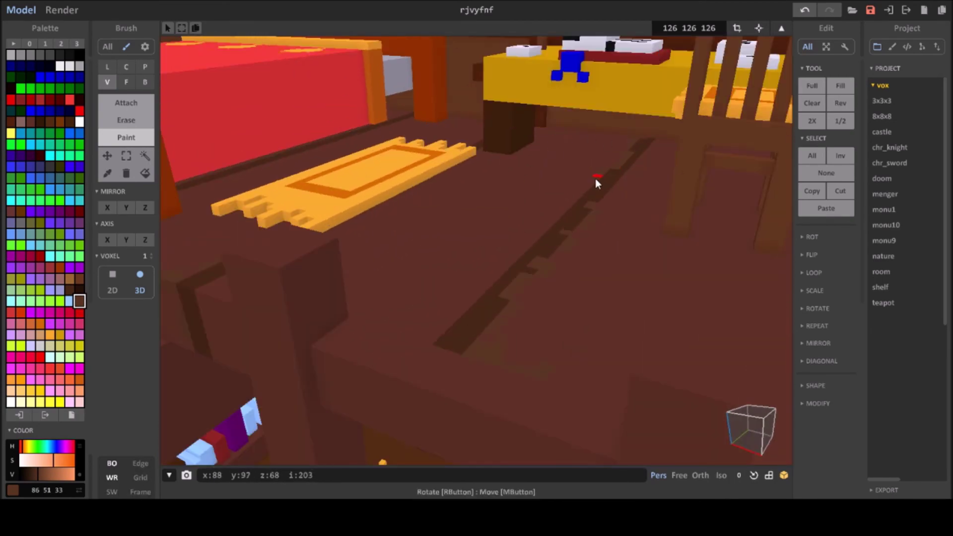
pyautogui.scroll(-6, 571, 388)
pyautogui.scroll(-3, 432, 397)
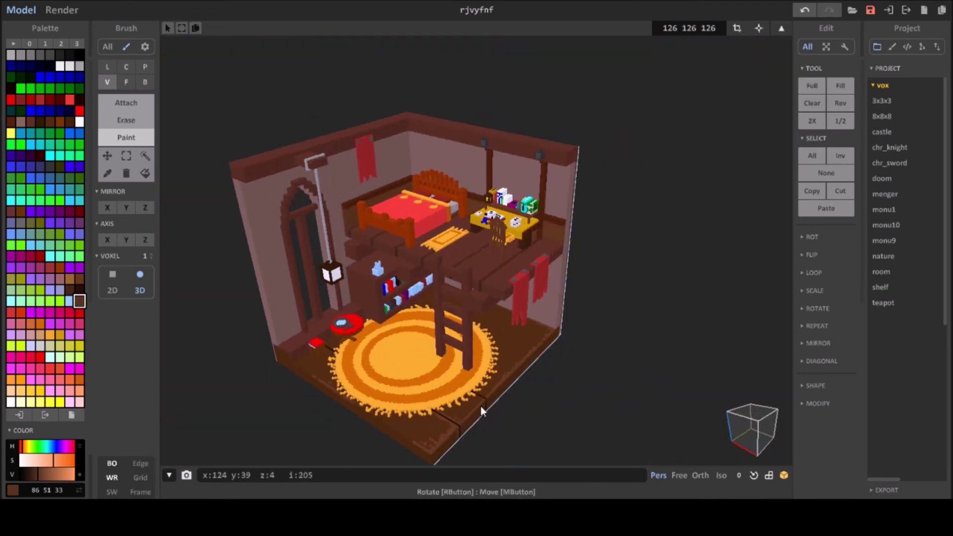
pyautogui.scroll(6, 282, 207)
# - Orbit low around the ladder and curtain to inspect them
pyautogui.moveTo(282, 206)
pyautogui.mouseDown(button='right')
pyautogui.moveTo(435, 209)
pyautogui.moveTo(546, 149)
pyautogui.mouseUp(button='right')
pyautogui.scroll(5, 505, 175)
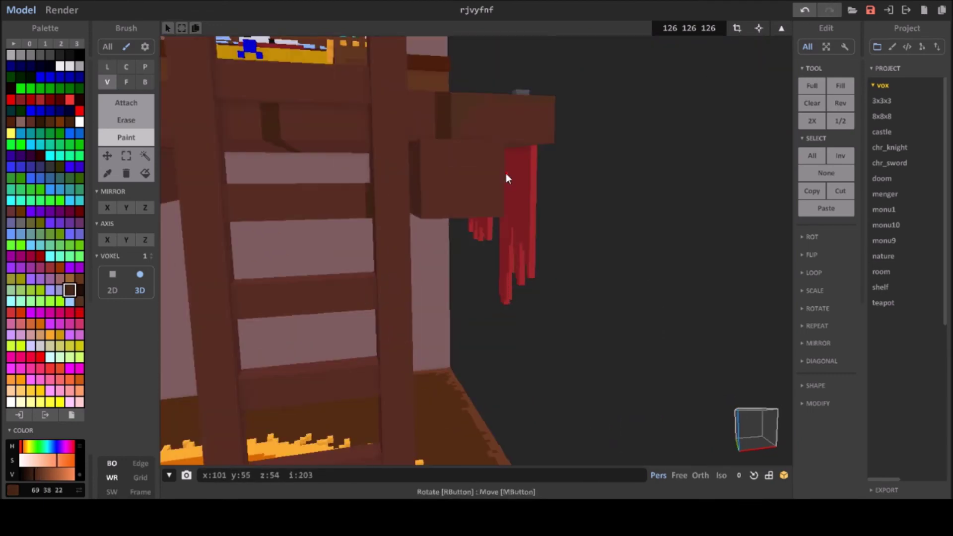
pyautogui.moveTo(232, 290); pyautogui.dragTo(269, 312, button='right')
pyautogui.scroll(-3, 270, 312)
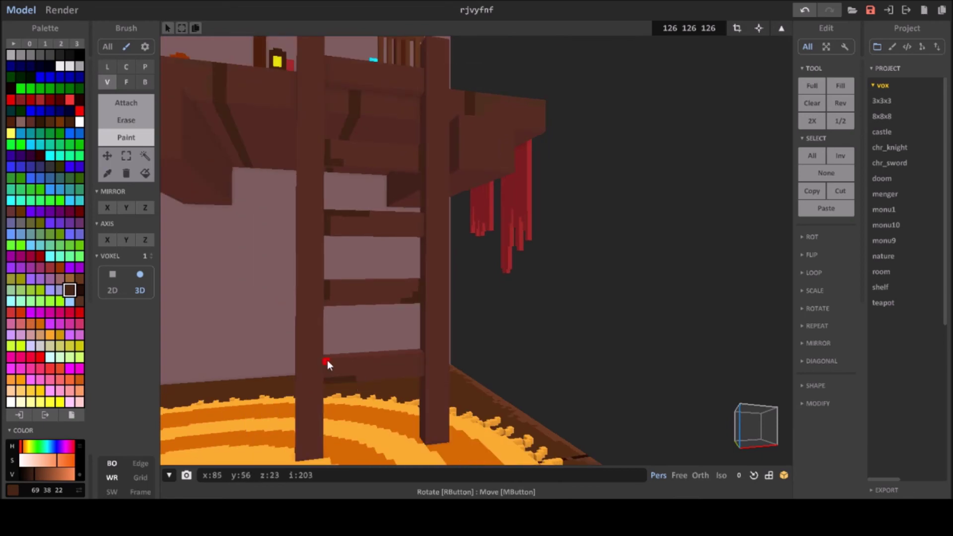
pyautogui.moveTo(330, 361); pyautogui.dragTo(298, 391, button='right')
pyautogui.scroll(3, 298, 391)
pyautogui.moveTo(213, 395); pyautogui.dragTo(433, 416, button='right')
pyautogui.scroll(-5, 390, 401)
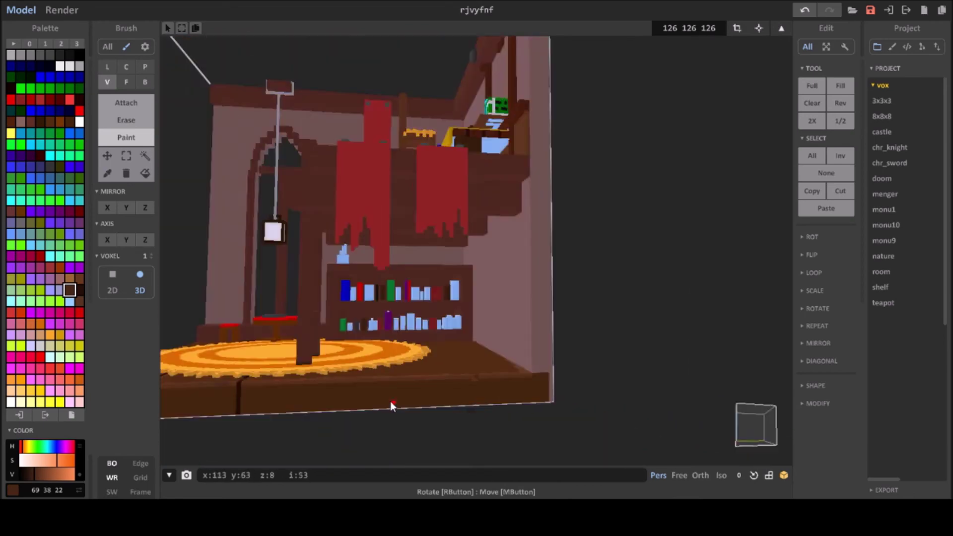
pyautogui.scroll(5, 400, 130)
pyautogui.moveTo(400, 129); pyautogui.dragTo(383, 195, button='right')
# - Undo the palette change that blackened the light-blue voxels, then sample the dark seam brown
pyautogui.hotkey('ctrl', 'z')
pyautogui.hotkey('ctrl', 'z')
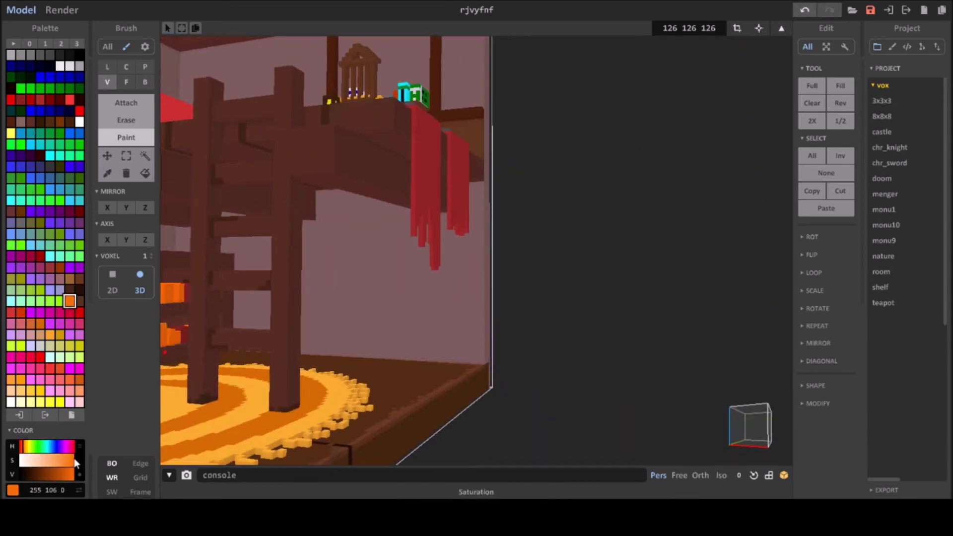
pyautogui.scroll(-3, 173, 309)
pyautogui.moveTo(55, 459)
pyautogui.mouseDown()
pyautogui.moveTo(21, 460)
pyautogui.moveTo(31, 476)
pyautogui.mouseUp()
pyautogui.hotkey('ctrl', 'z')
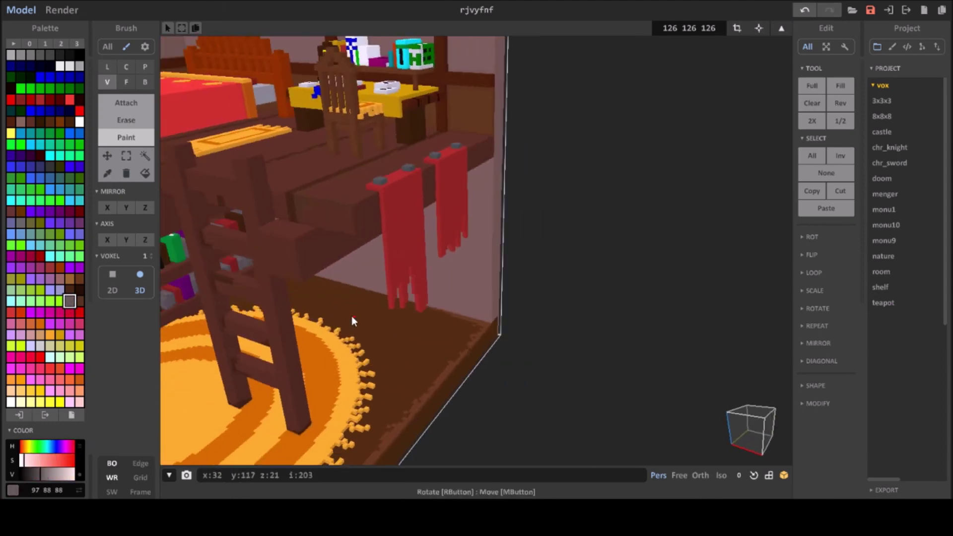
pyautogui.moveTo(351, 316); pyautogui.dragTo(546, 227, button='right')
pyautogui.scroll(-3, 562, 227)
pyautogui.scroll(2, 274, 338)
pyautogui.keyDown('alt'); pyautogui.click(274, 338); pyautogui.keyUp('alt')
# - Draw a dark brown seam line across the ground-floor planks with the Line brush
pyautogui.press('l')
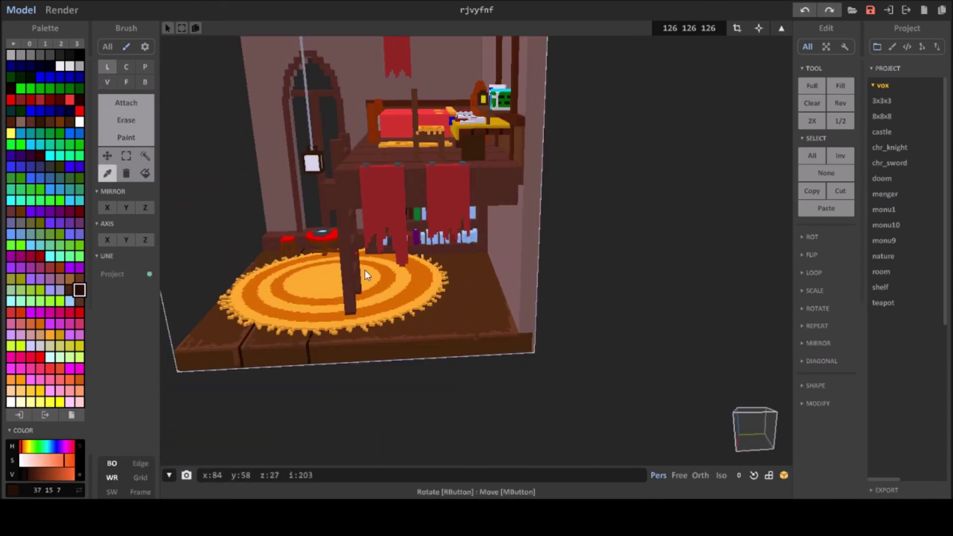
pyautogui.scroll(2, 338, 383)
pyautogui.click(126, 137)
pyautogui.moveTo(421, 334); pyautogui.dragTo(420, 337, button='right')
# - Zoom and orbit past the bed, shelf and desk to look under the loft bed
pyautogui.scroll(2, 514, 394)
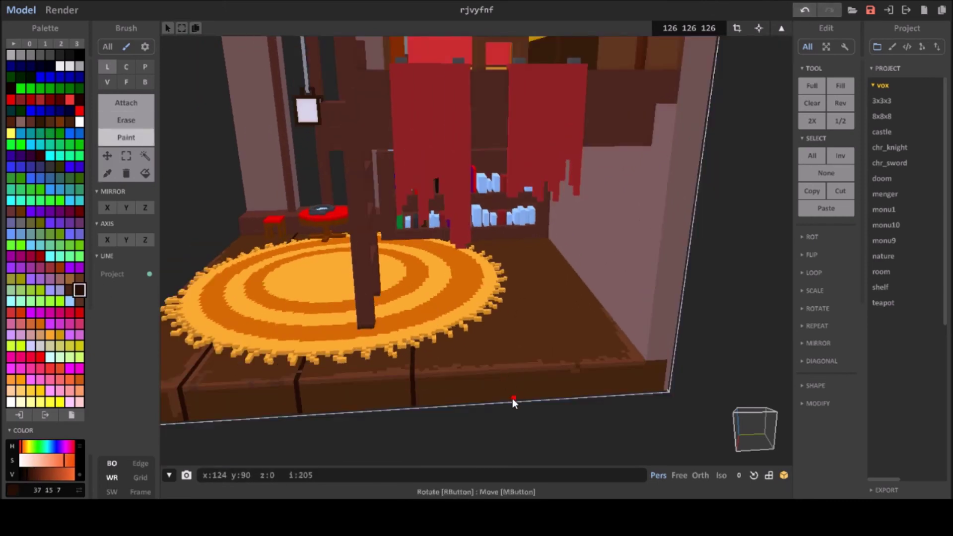
pyautogui.scroll(2, 512, 348)
pyautogui.scroll(2, 527, 308)
pyautogui.scroll(1, 536, 303)
pyautogui.scroll(1, 514, 273)
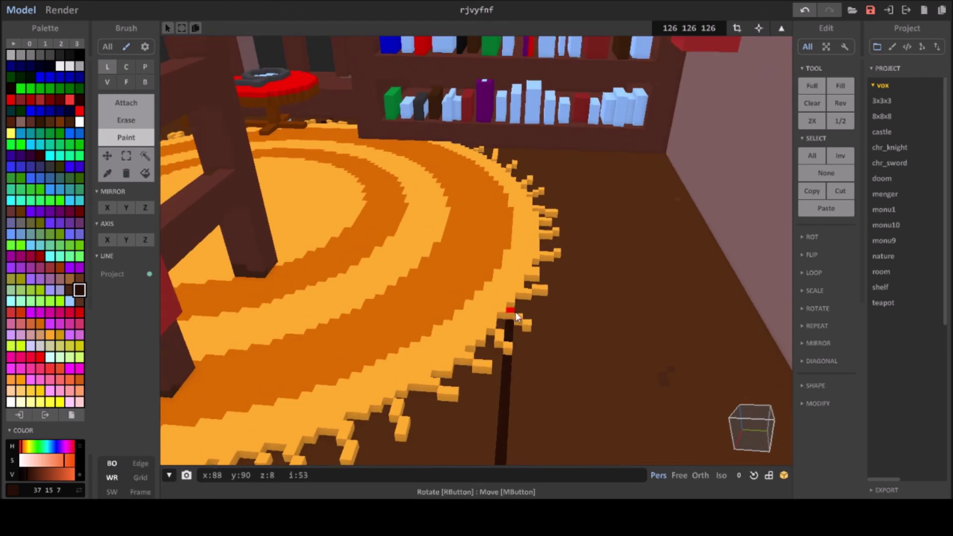
pyautogui.scroll(2, 525, 151)
pyautogui.scroll(-3, 540, 248)
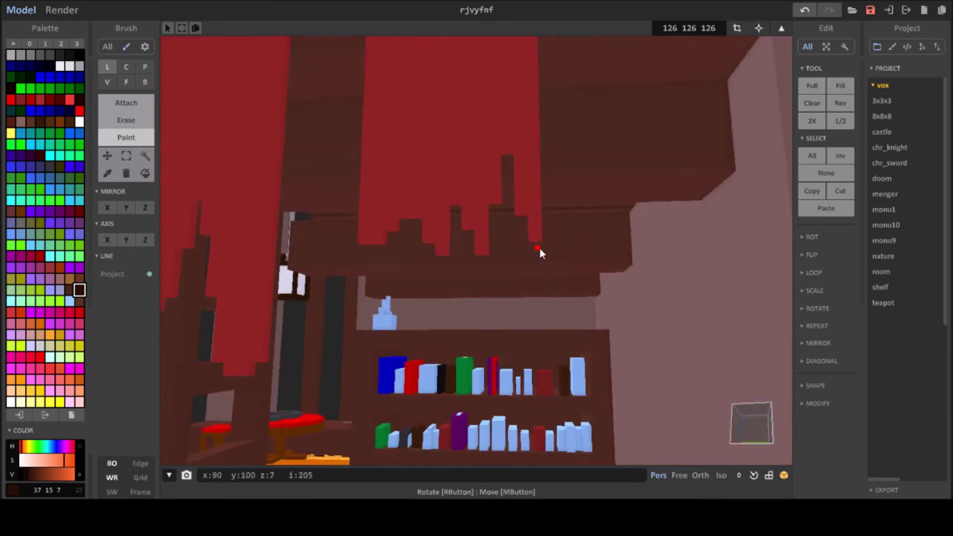
pyautogui.scroll(-4, 520, 368)
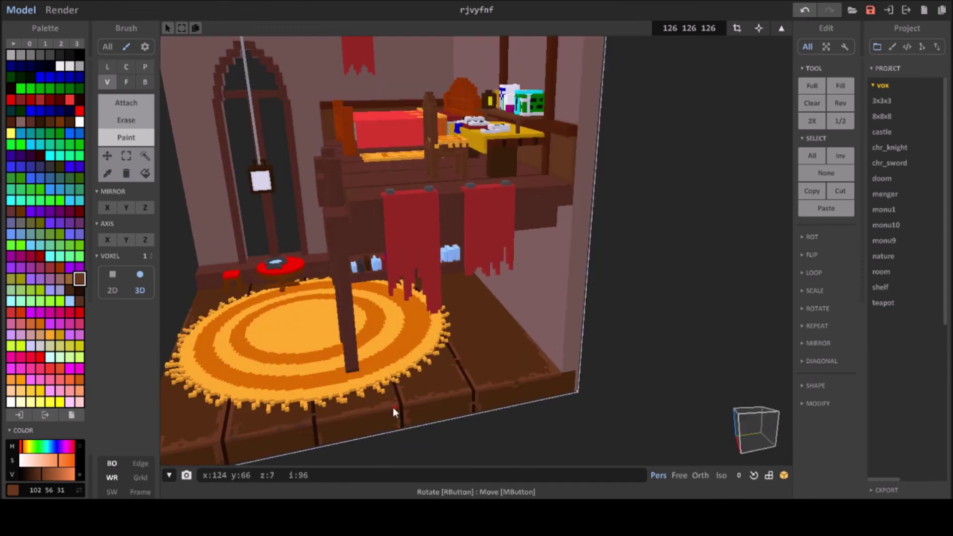
pyautogui.moveTo(392, 407)
pyautogui.mouseDown(button='right')
pyautogui.moveTo(353, 424)
pyautogui.moveTo(398, 359)
pyautogui.moveTo(397, 321)
pyautogui.moveTo(487, 360)
pyautogui.moveTo(363, 357)
pyautogui.moveTo(258, 370)
pyautogui.moveTo(247, 320)
pyautogui.mouseUp(button='right')
pyautogui.moveTo(373, 325)
pyautogui.mouseDown(button='right')
pyautogui.moveTo(449, 362)
pyautogui.moveTo(461, 298)
pyautogui.moveTo(479, 362)
pyautogui.moveTo(499, 227)
pyautogui.moveTo(474, 121)
pyautogui.moveTo(258, 144)
pyautogui.mouseUp(button='right')
pyautogui.moveTo(383, 100); pyautogui.dragTo(401, 40, button='right')
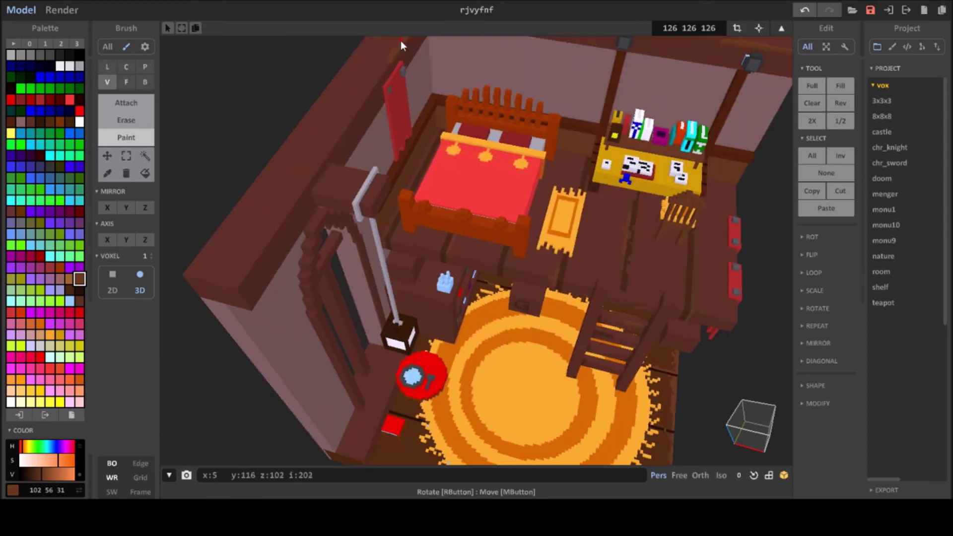
pyautogui.moveTo(279, 234)
pyautogui.mouseDown(button='right')
pyautogui.moveTo(457, 308)
pyautogui.moveTo(447, 403)
pyautogui.moveTo(503, 430)
pyautogui.moveTo(432, 445)
pyautogui.mouseUp(button='right')
pyautogui.scroll(5, 471, 300)
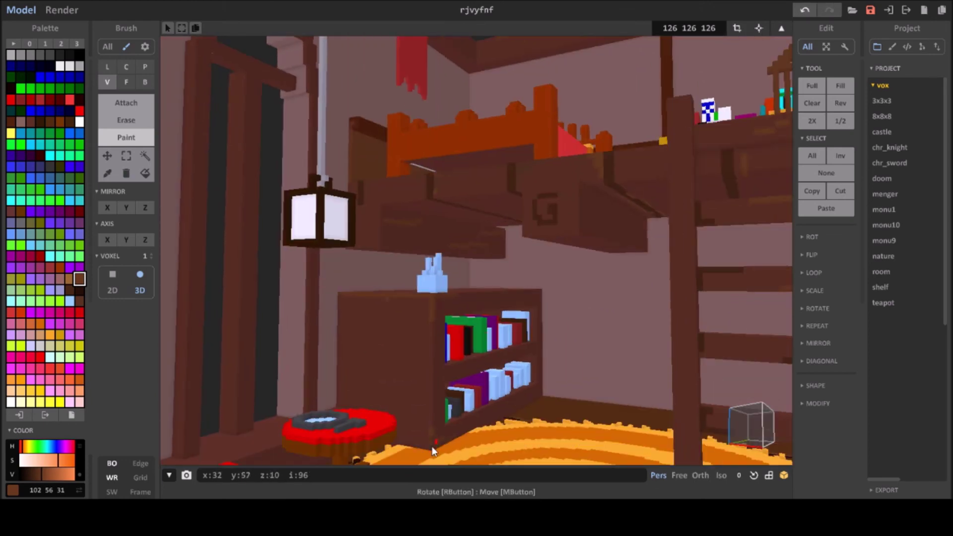
pyautogui.moveTo(434, 341); pyautogui.dragTo(530, 311, button='right')
pyautogui.scroll(-5, 325, 442)
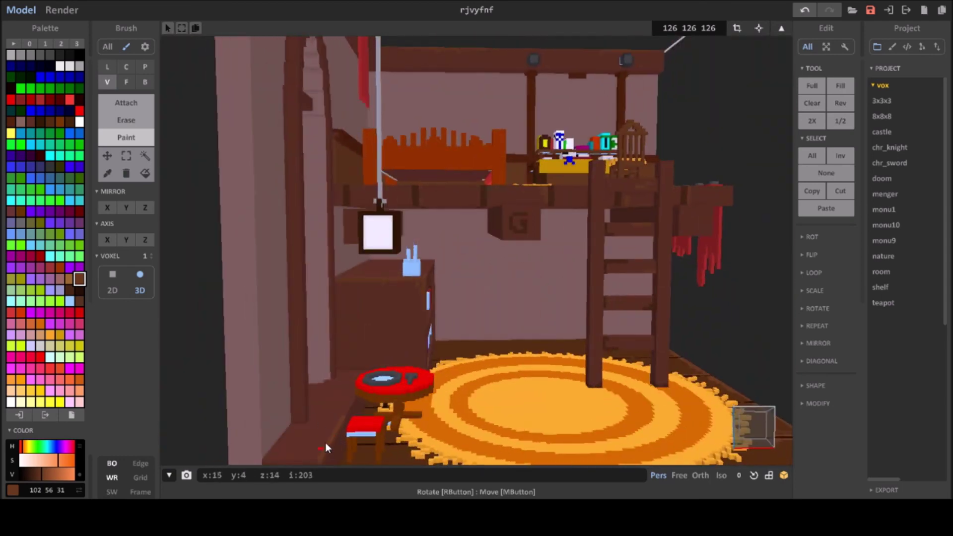
pyautogui.scroll(-3, 387, 383)
pyautogui.scroll(5, 610, 357)
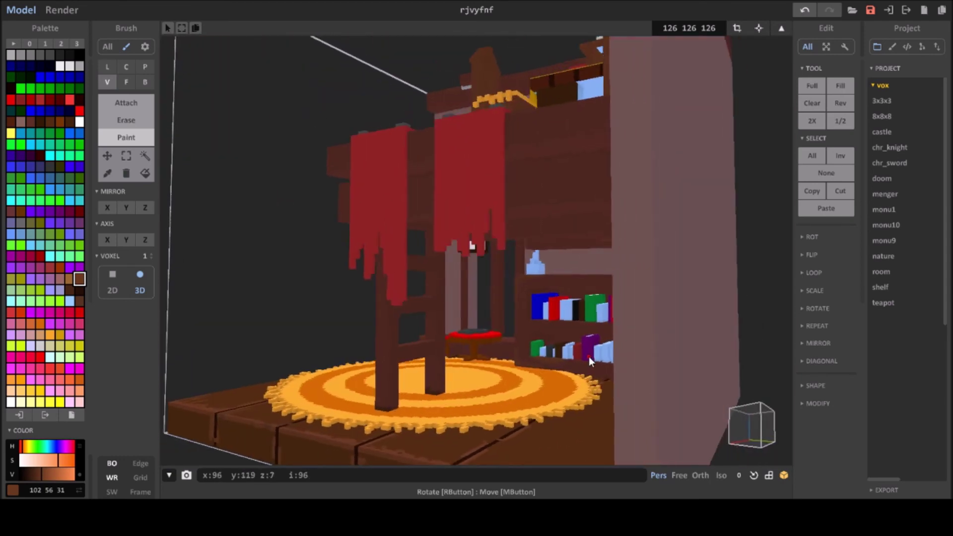